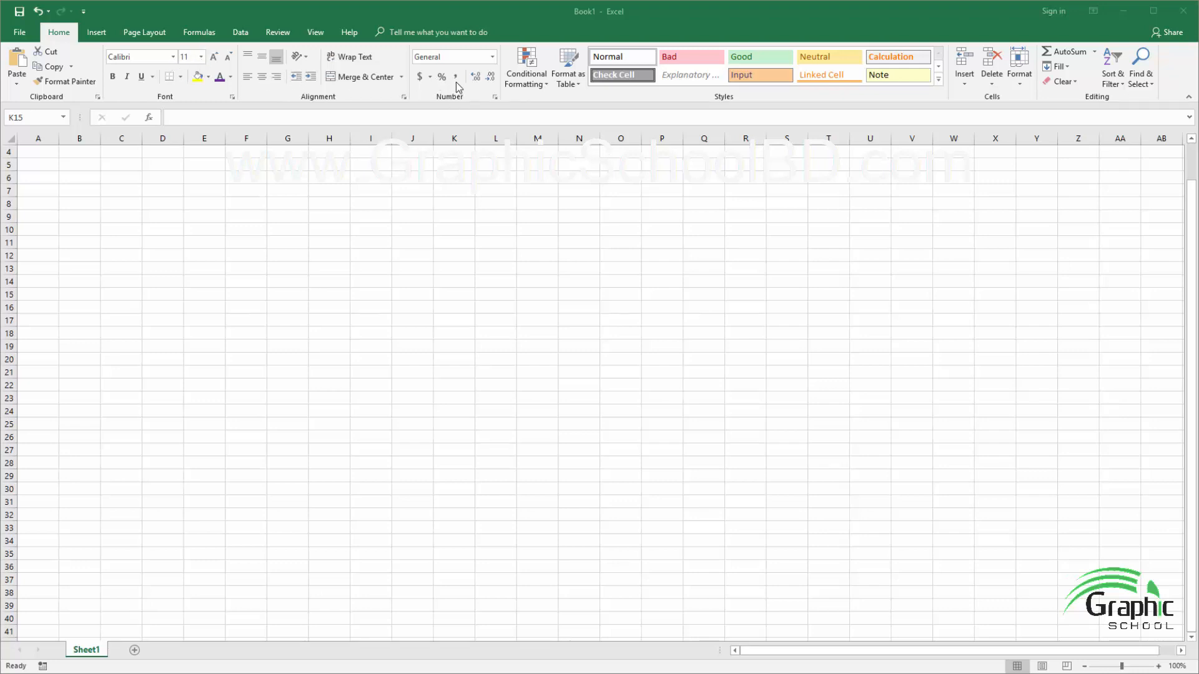
pyautogui.click(490, 57)
pyautogui.click(493, 58)
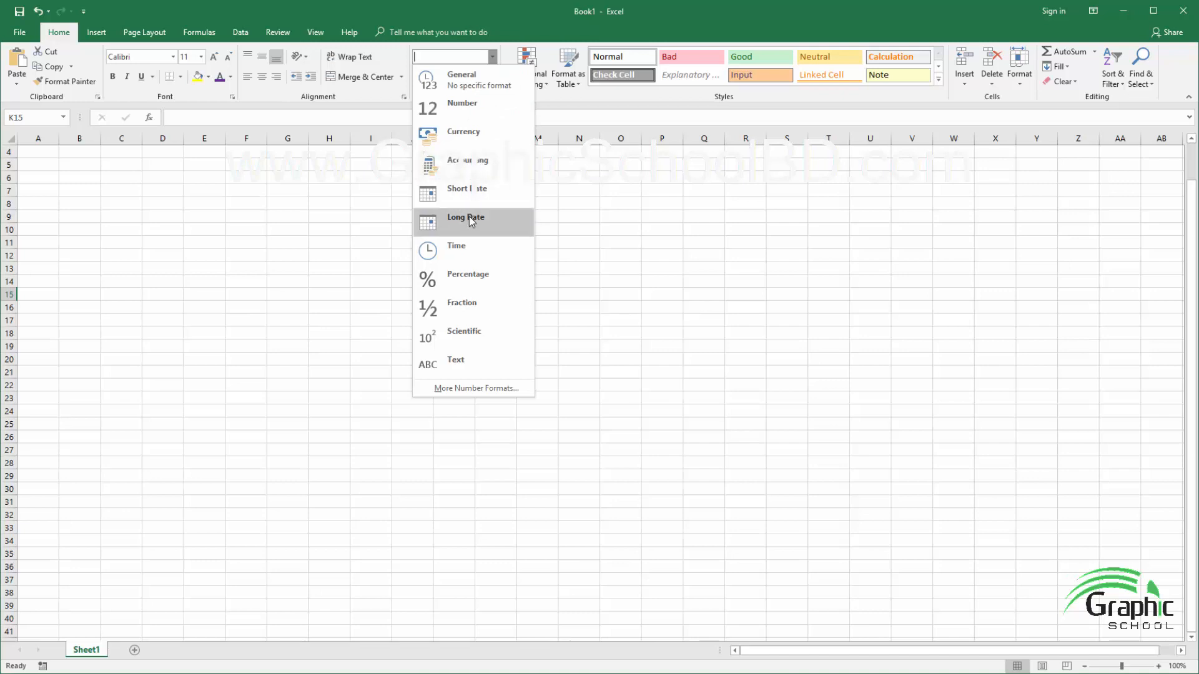
pyautogui.click(578, 251)
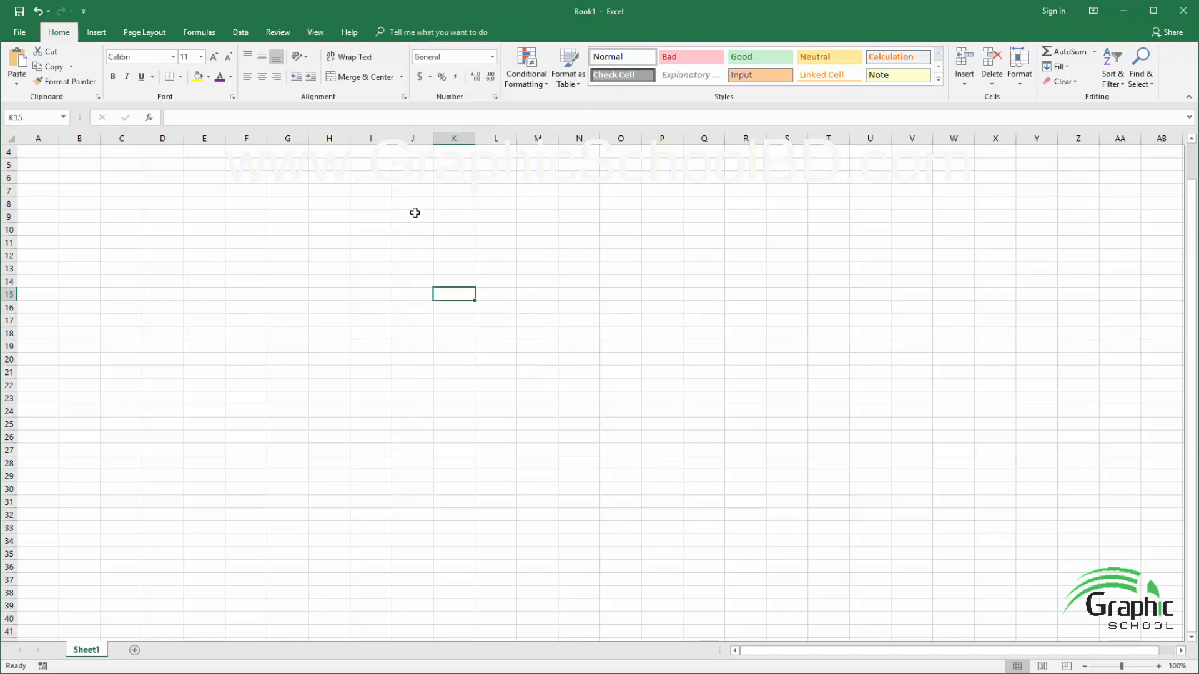
# Step: Enter 100 in J7 and 200 in J8, and extend the series down through J26
pyautogui.click(415, 186)
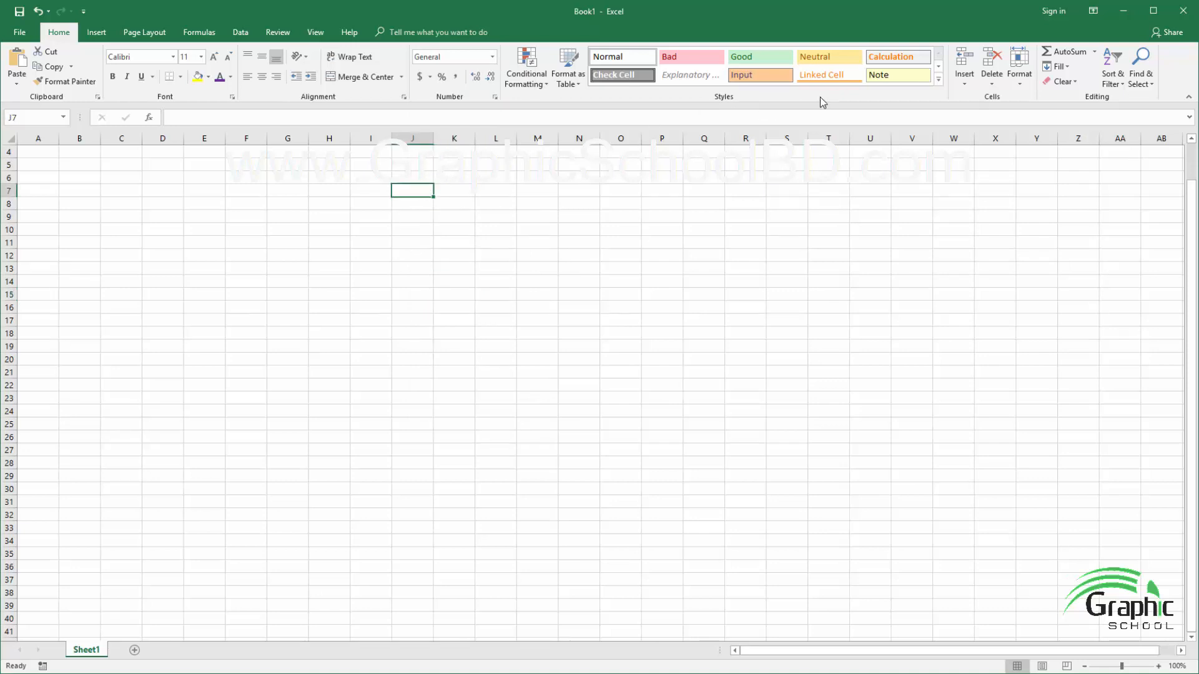
pyautogui.write('100')
pyautogui.press('Return')
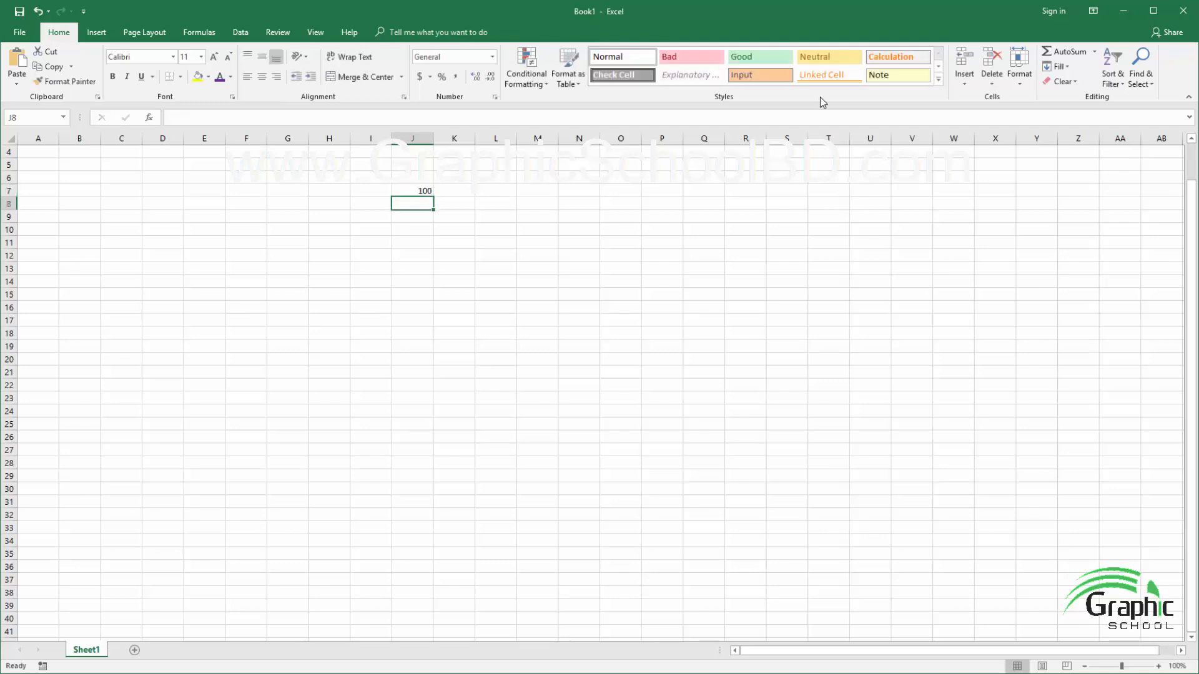
pyautogui.write('200')
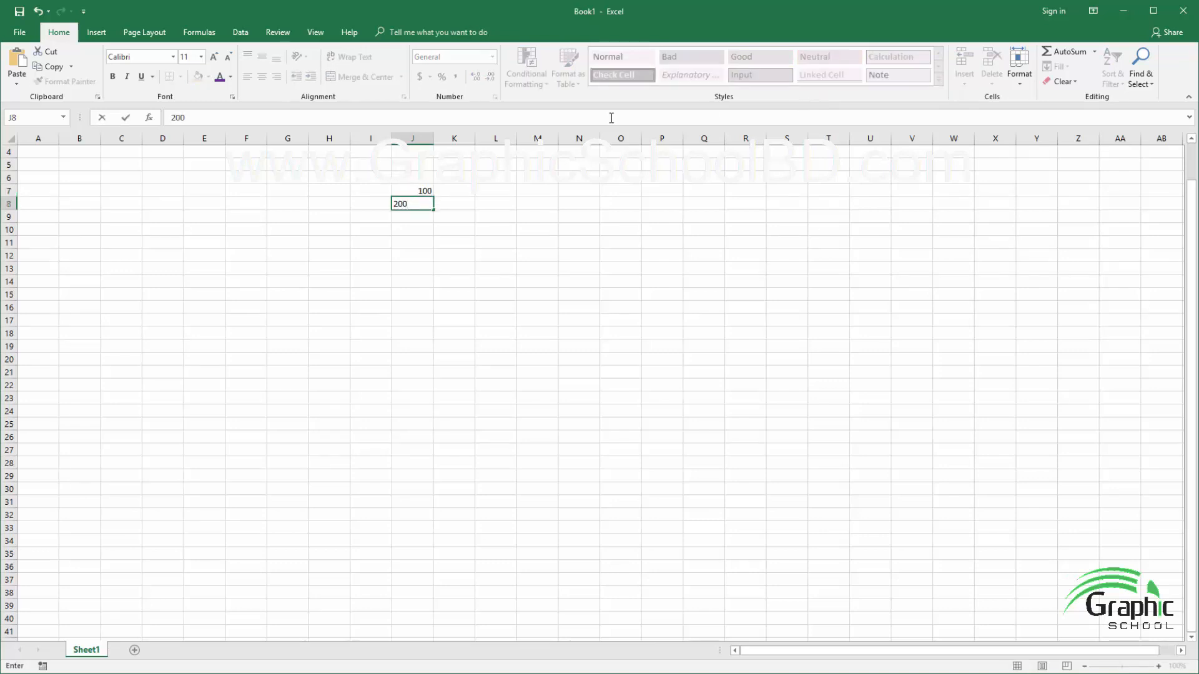
pyautogui.press('Return')
pyautogui.moveTo(419, 190); pyautogui.dragTo(436, 441)
pyautogui.click(468, 332)
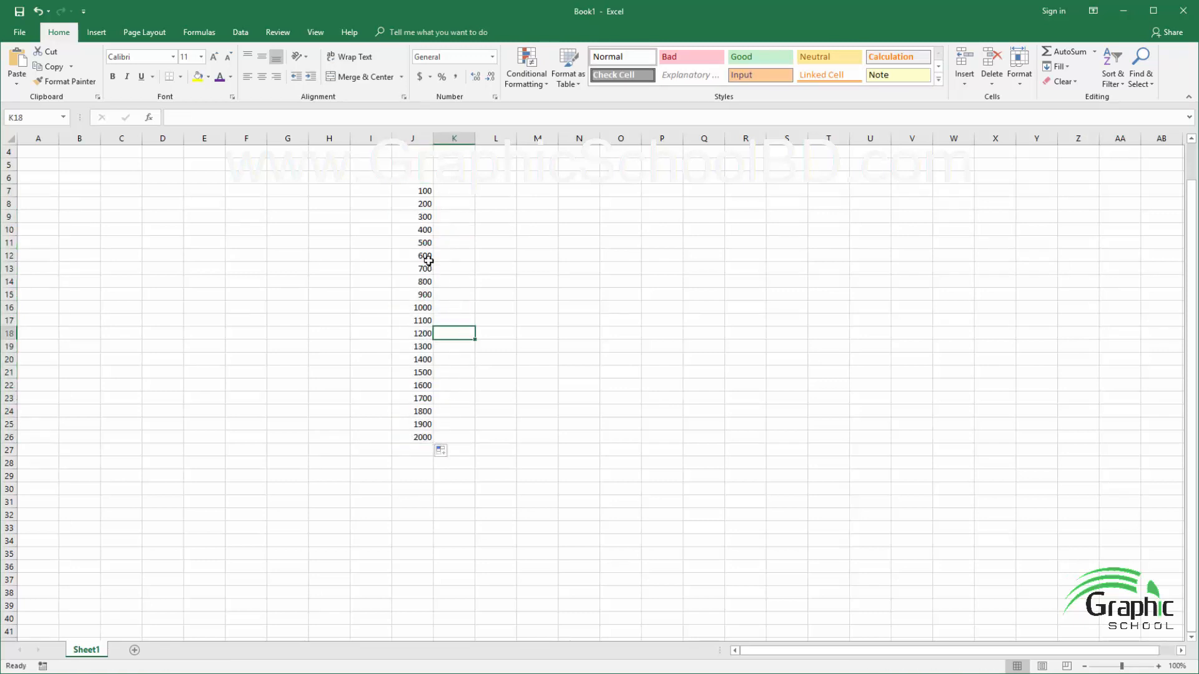
# Step: Apply the Number format to the series in J7:J26
pyautogui.click(426, 190)
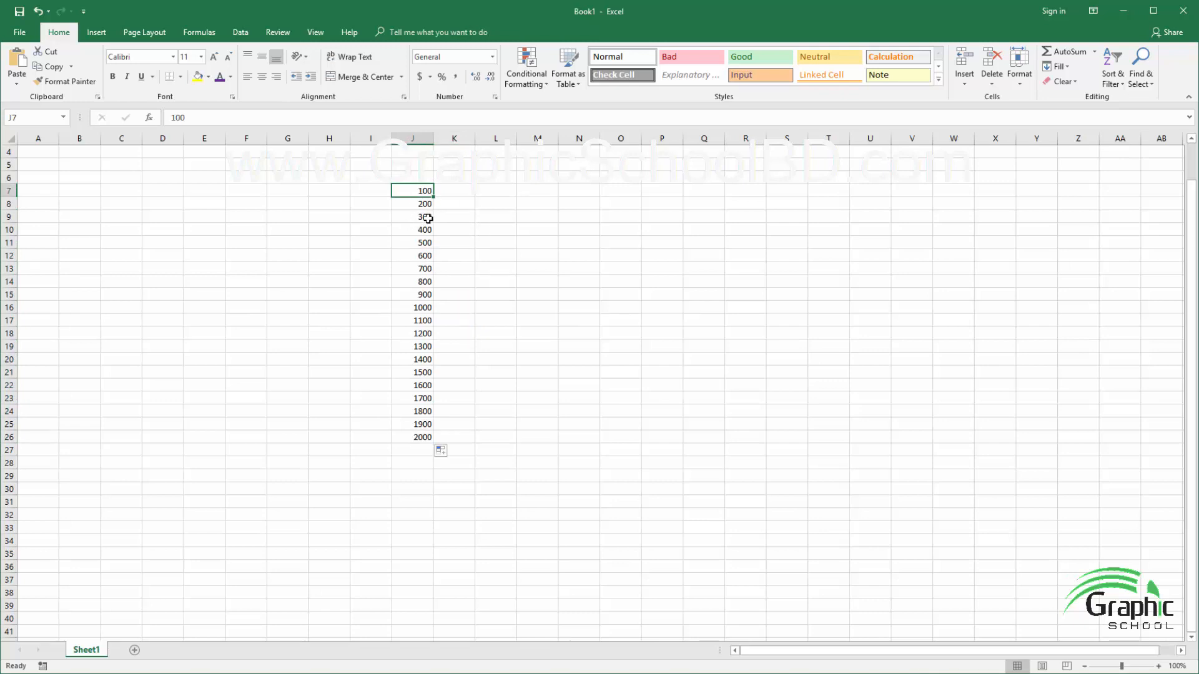
pyautogui.moveTo(403, 190); pyautogui.dragTo(423, 437)
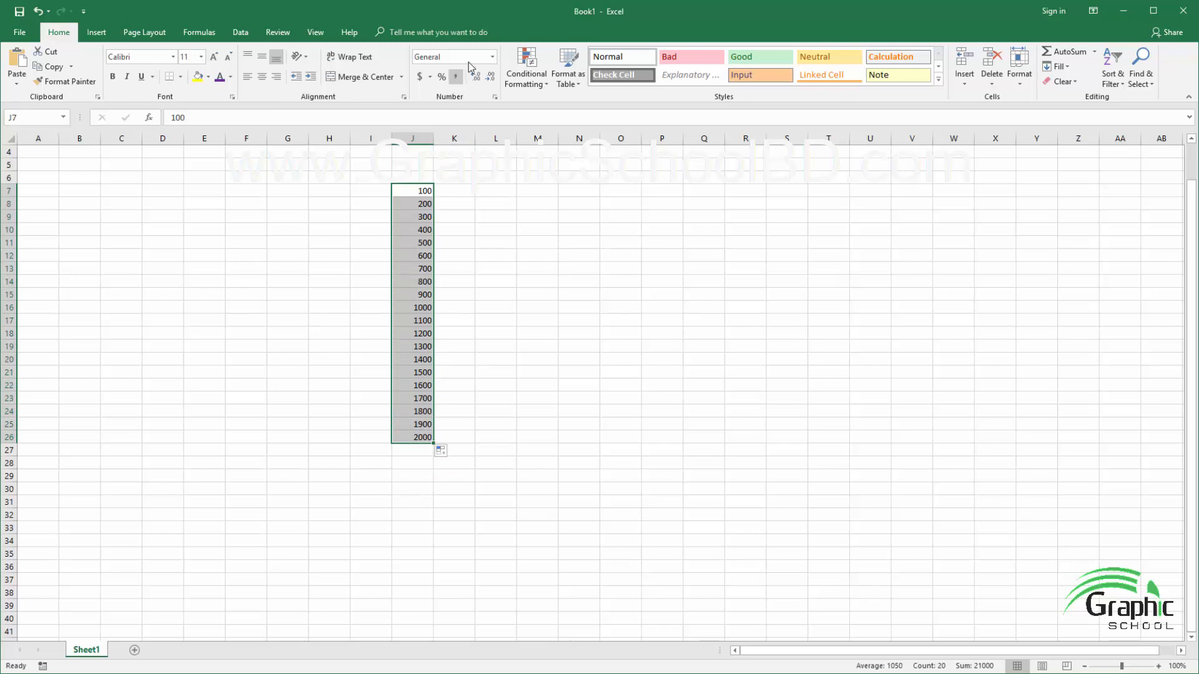
pyautogui.click(492, 56)
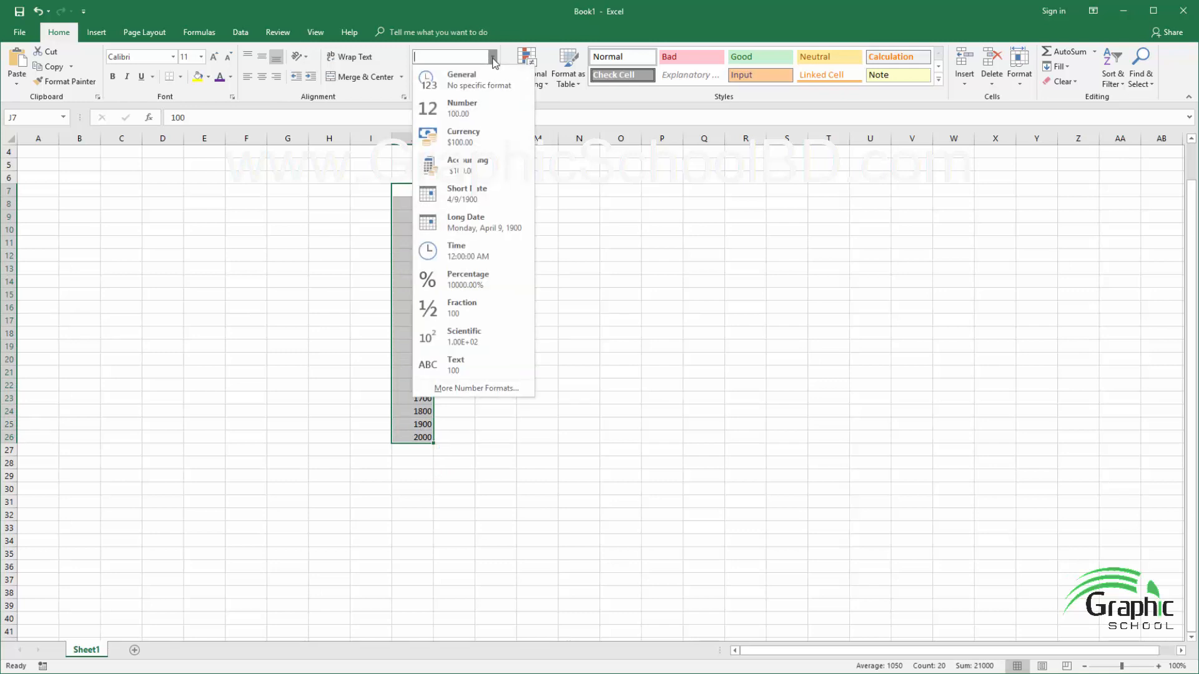
pyautogui.click(464, 107)
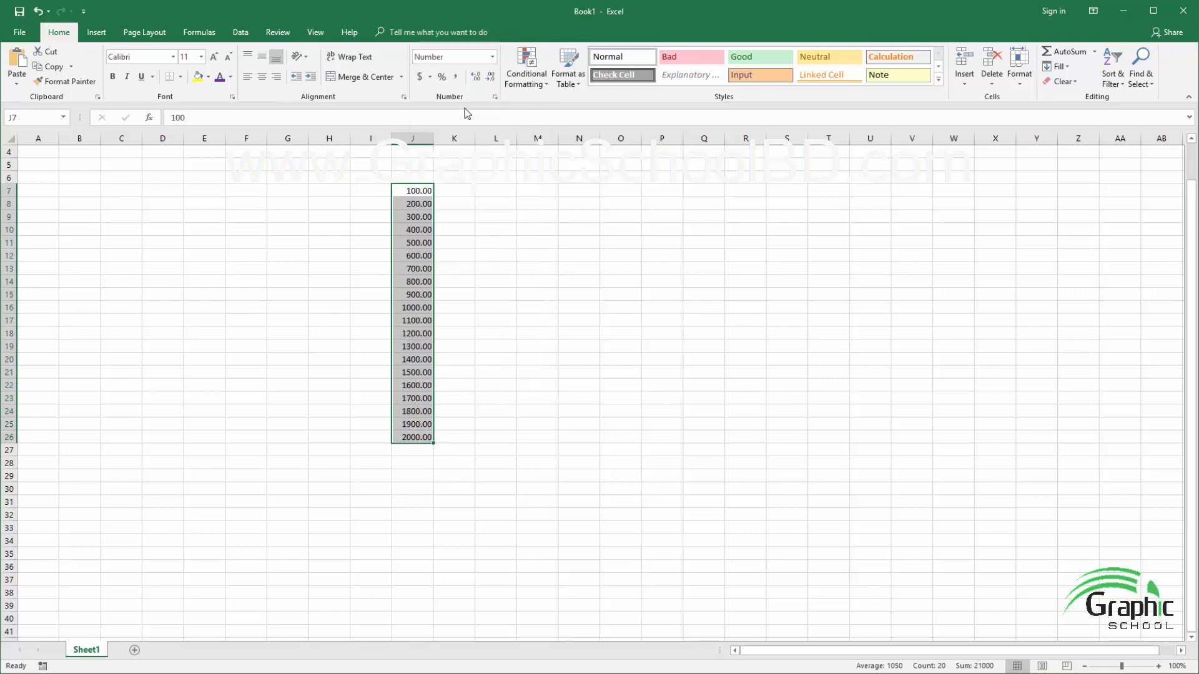
pyautogui.click(468, 254)
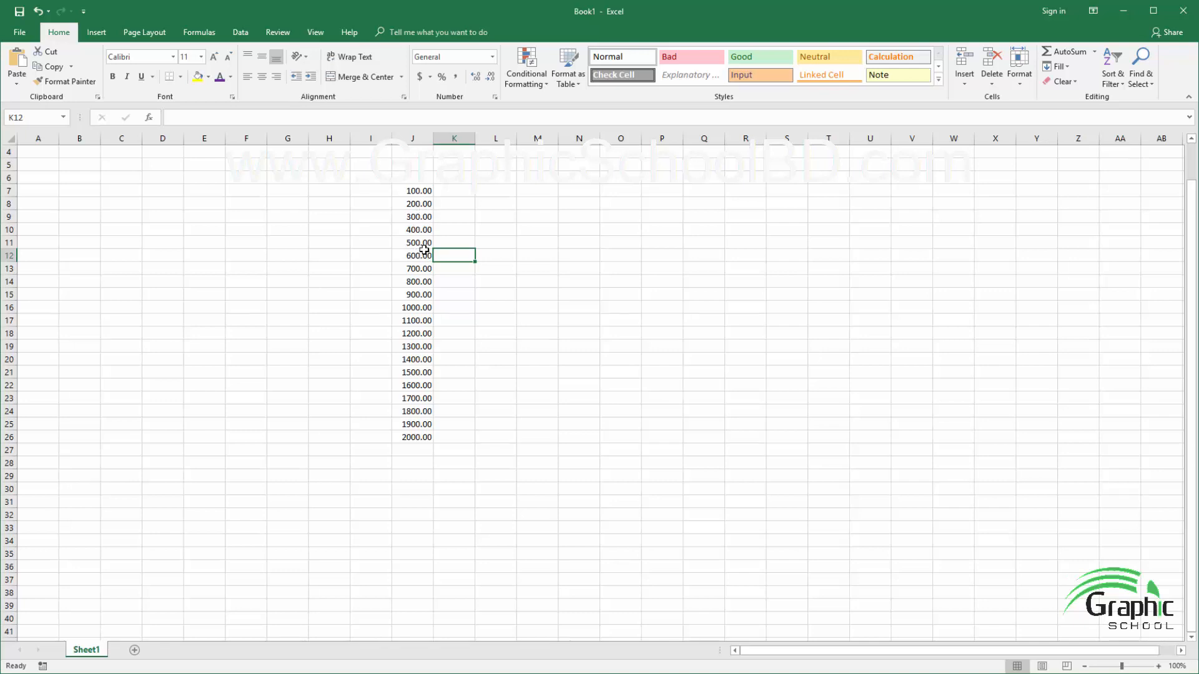
# Step: Set the number format of J7:J26 to six decimal places through the detailed cell format settings
pyautogui.moveTo(403, 191); pyautogui.dragTo(420, 438)
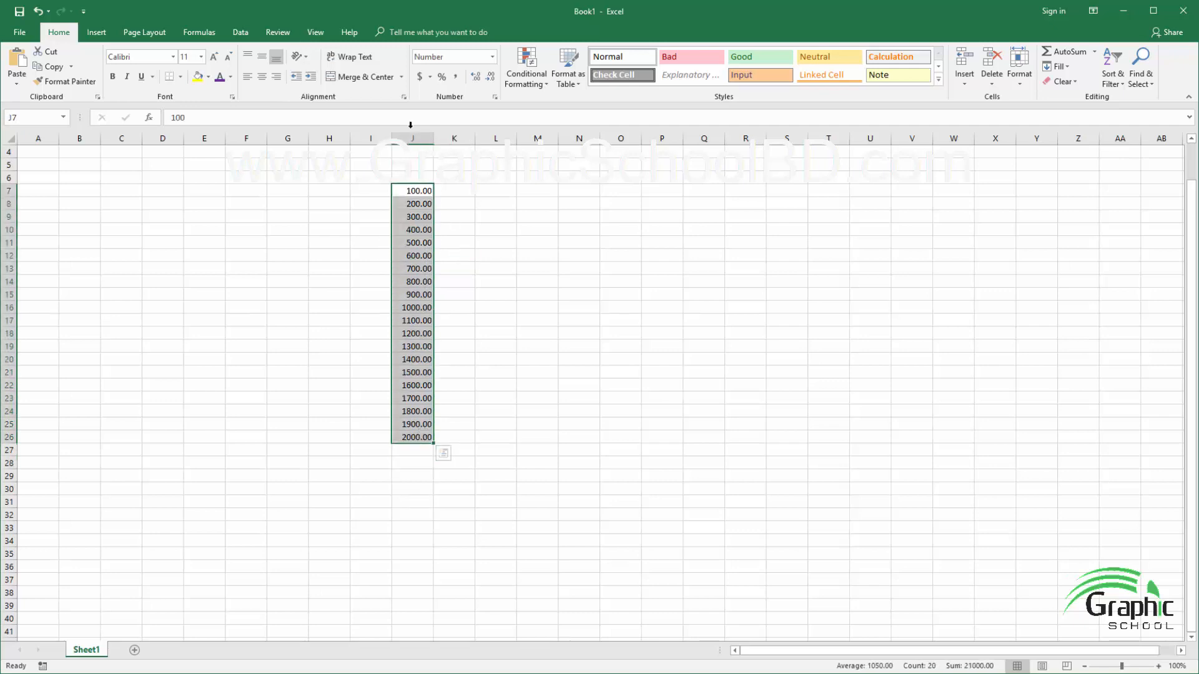
pyautogui.click(492, 58)
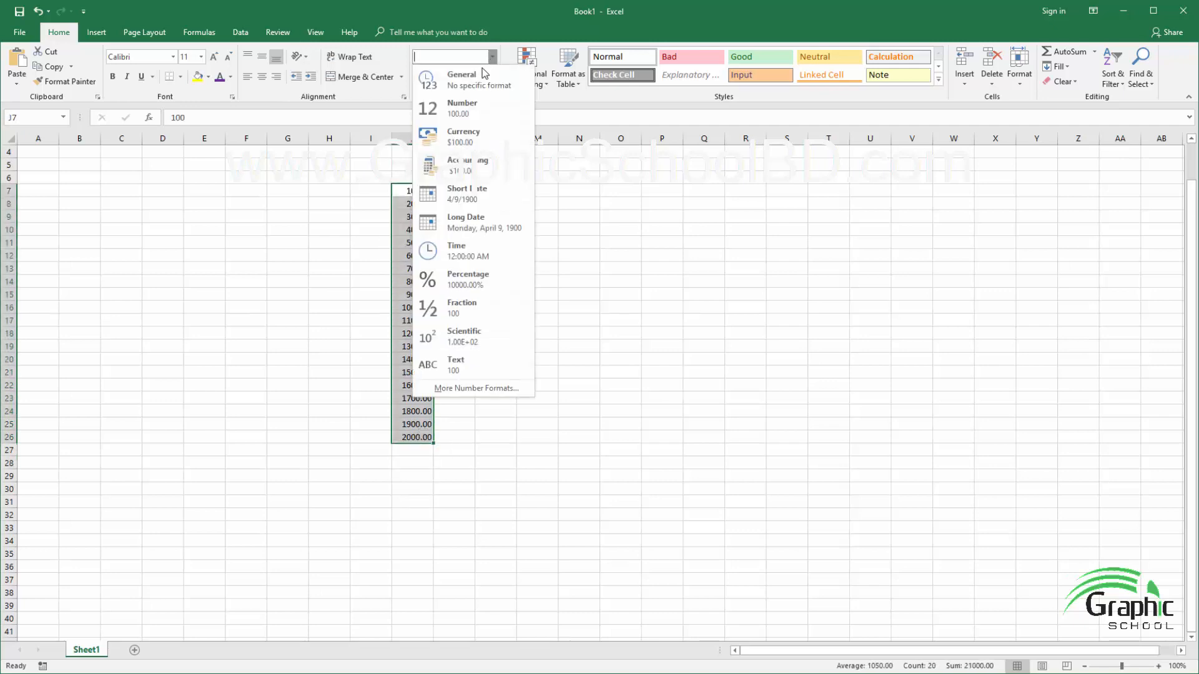
pyautogui.click(478, 389)
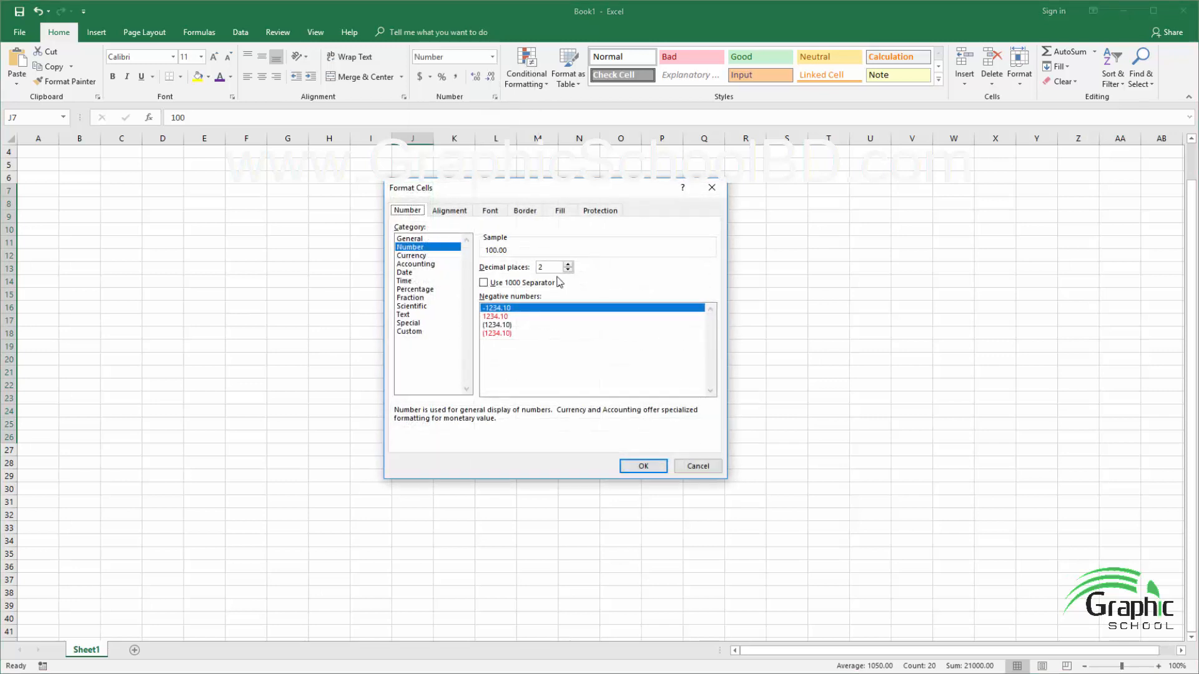
pyautogui.moveTo(535, 196); pyautogui.dragTo(634, 244)
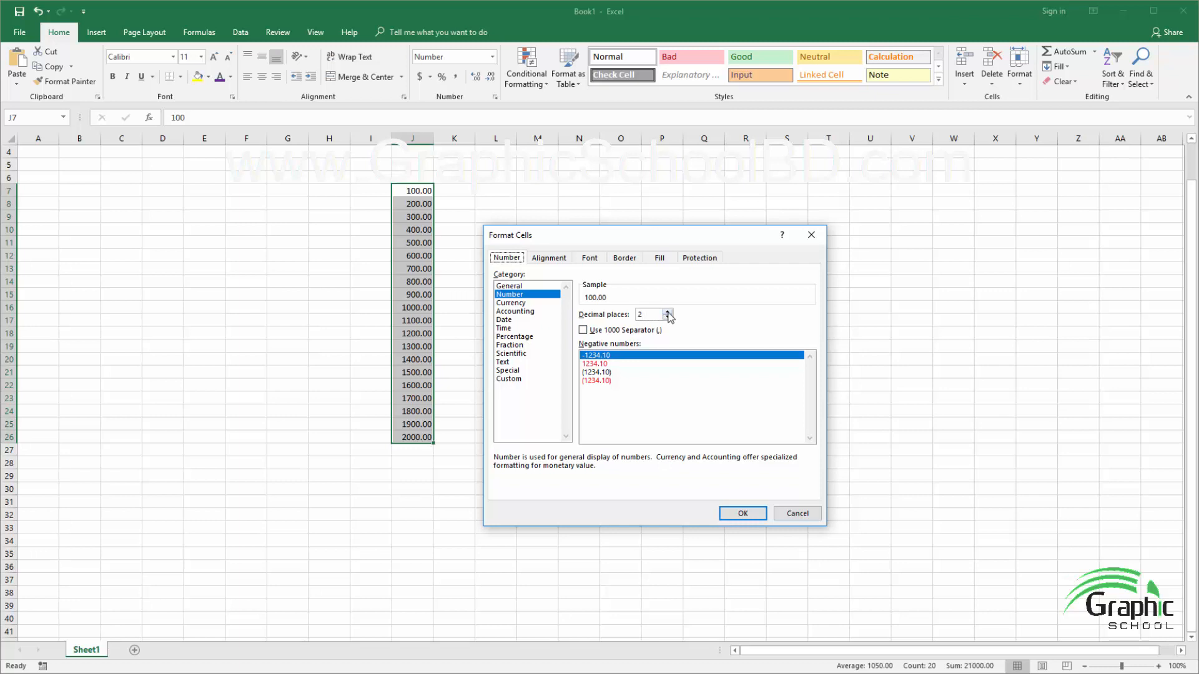
pyautogui.click(667, 312)
pyautogui.click(667, 312)
pyautogui.click(666, 312)
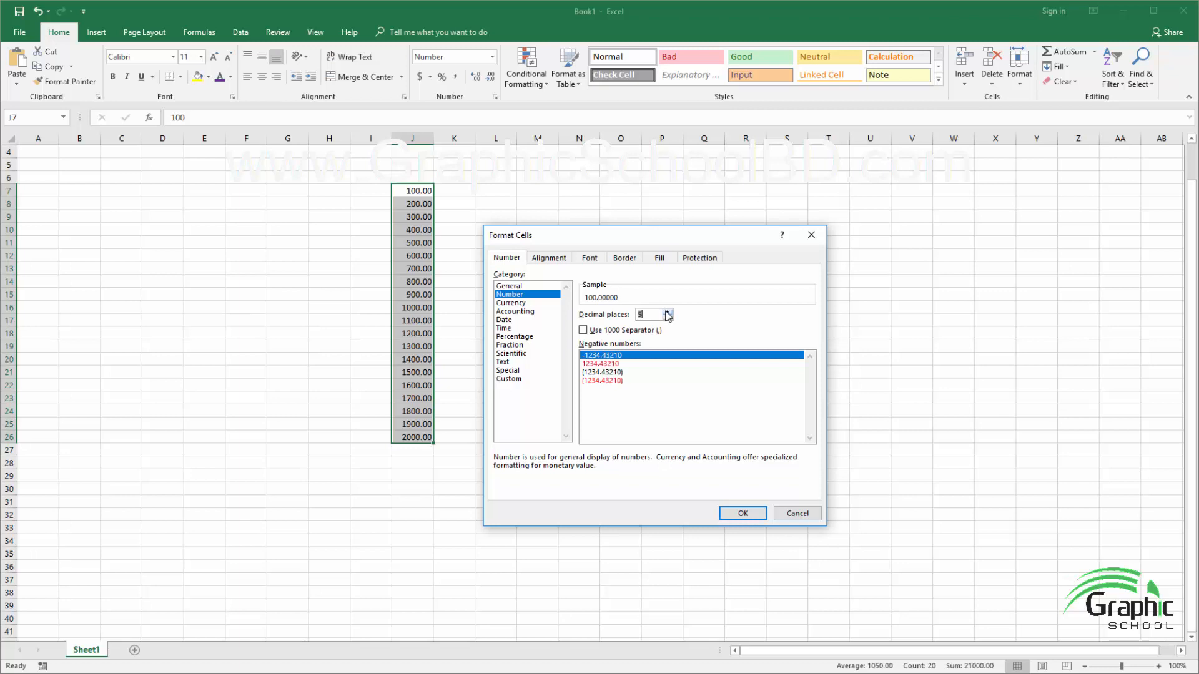
pyautogui.click(667, 311)
pyautogui.click(743, 513)
pyautogui.click(550, 474)
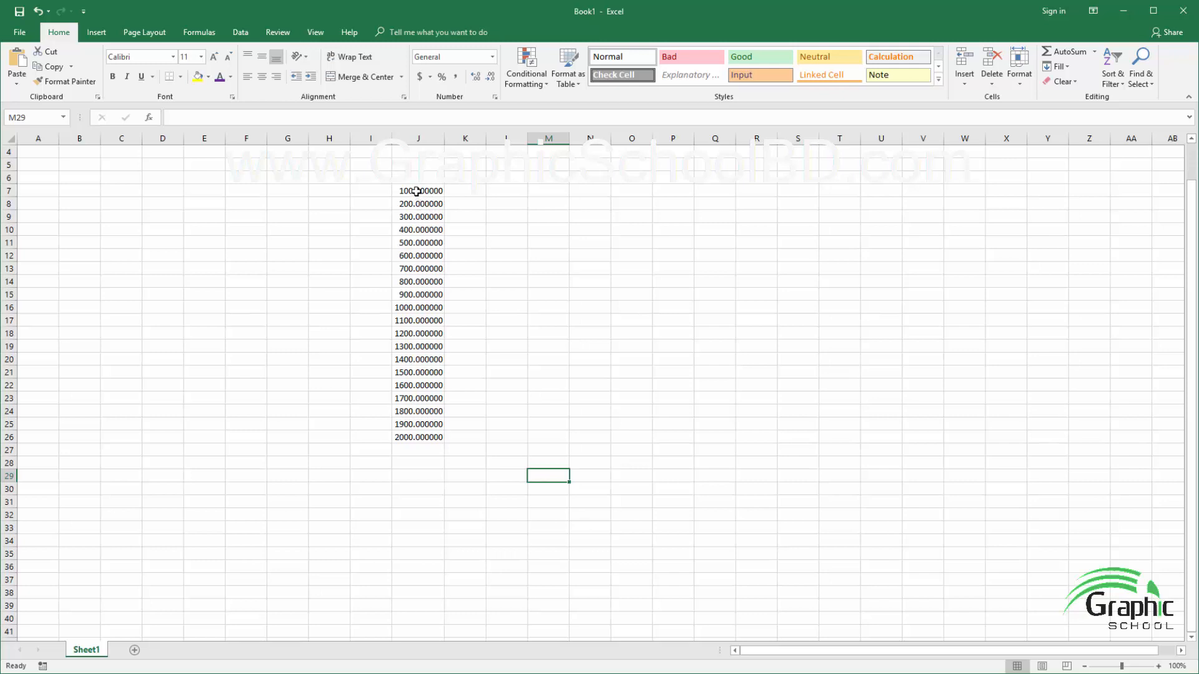
# Step: Return J7:J26 to two decimal places and apply the Number format to the whole of column J
pyautogui.moveTo(416, 191); pyautogui.dragTo(423, 432)
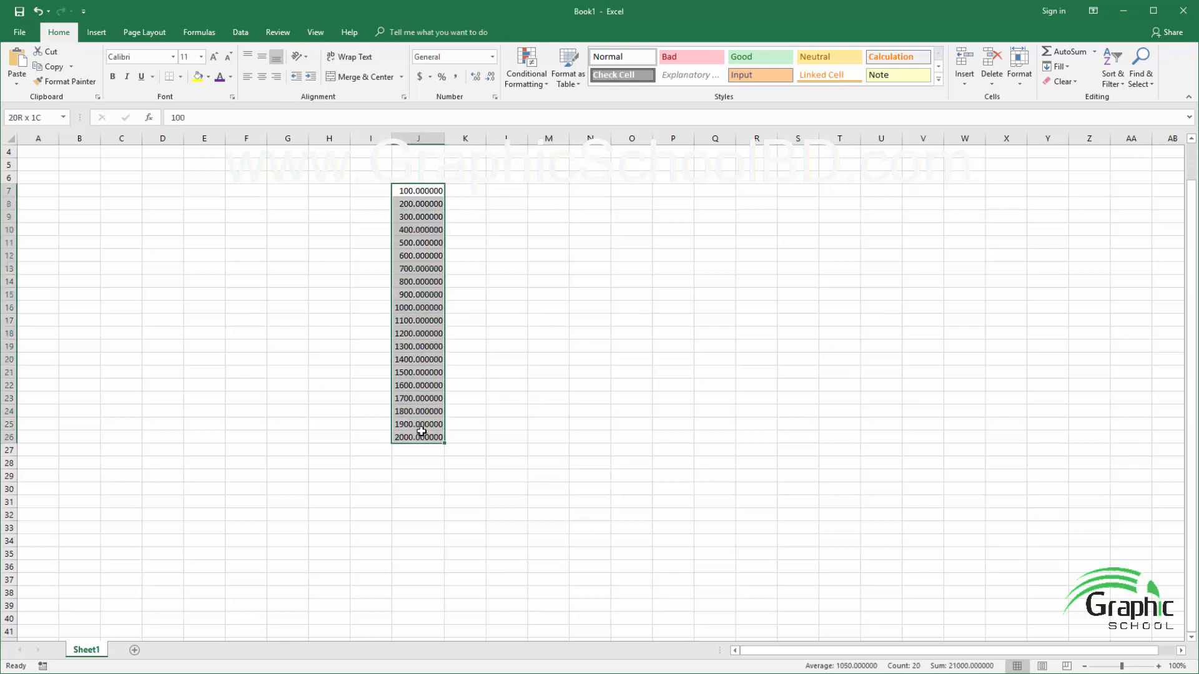
pyautogui.click(469, 252)
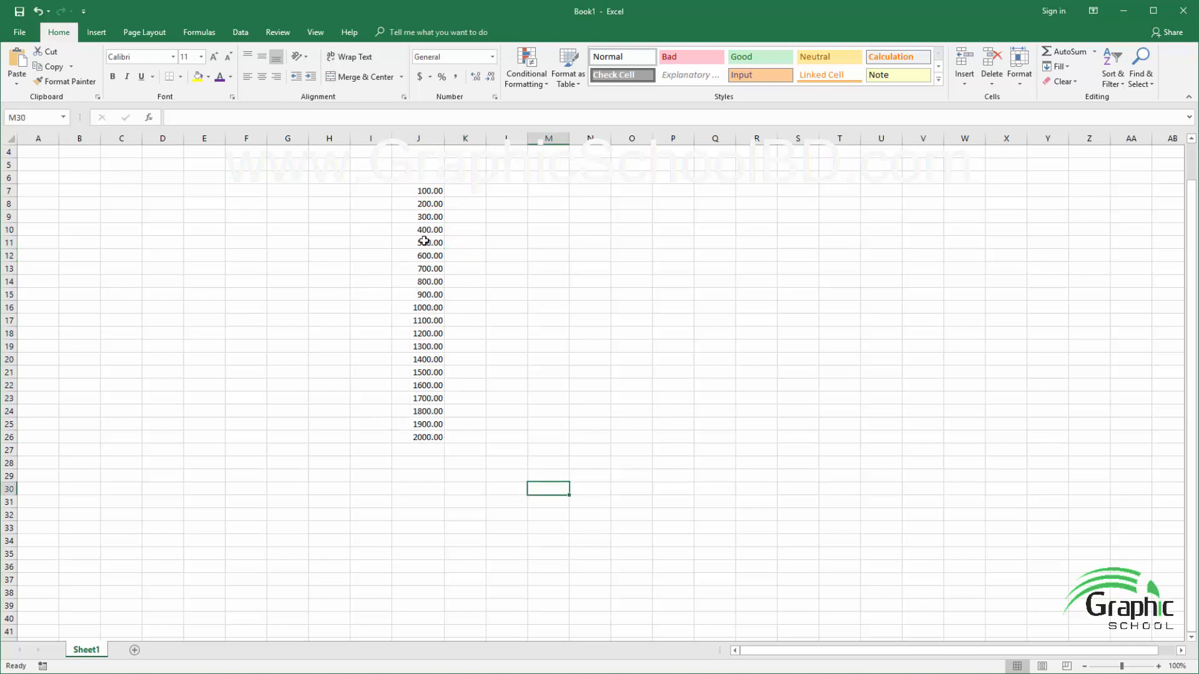
pyautogui.click(419, 138)
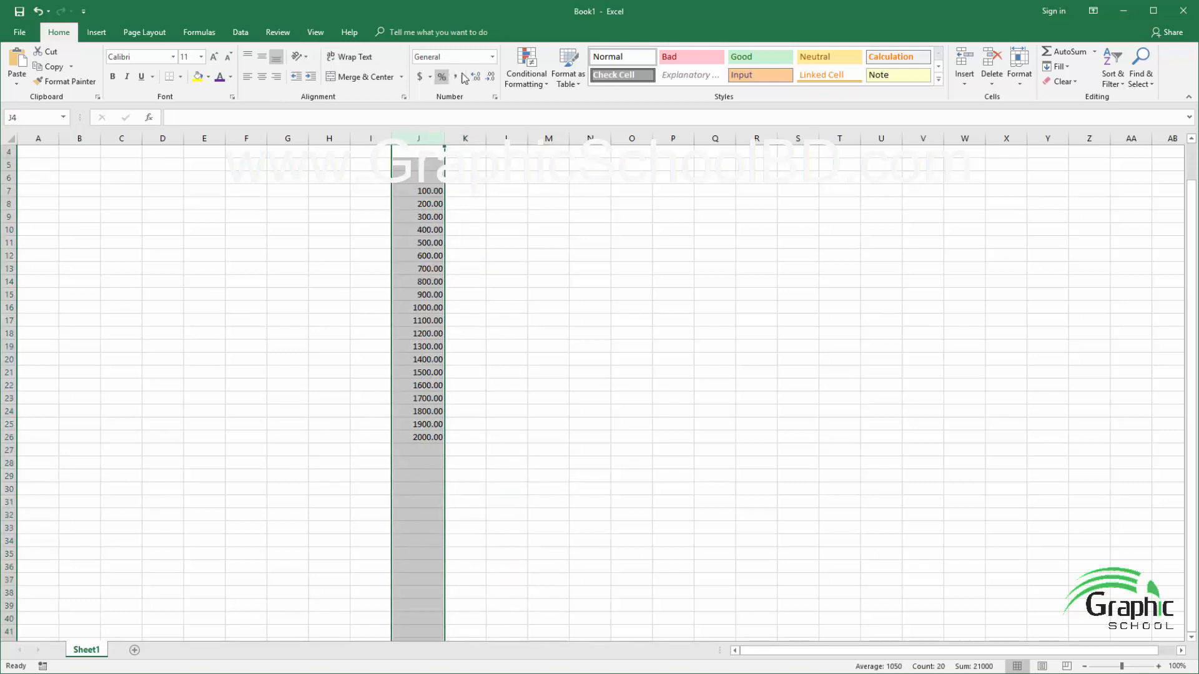
pyautogui.click(492, 57)
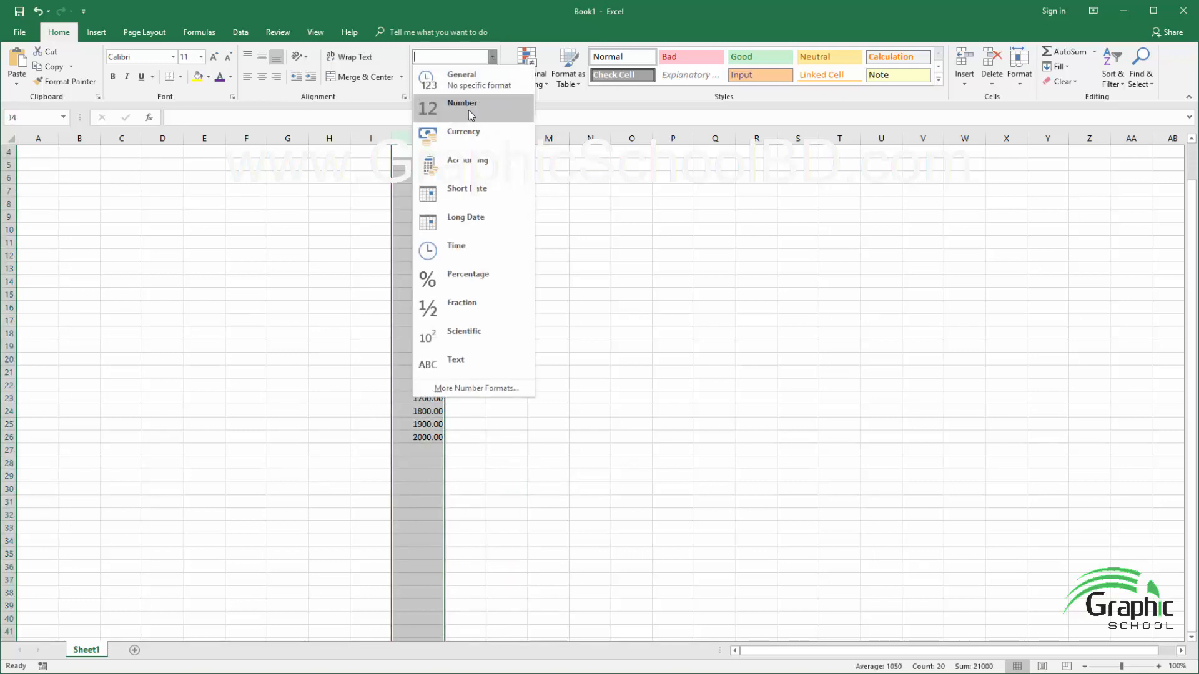
pyautogui.click(470, 108)
# Step: Enter 25 in J27, directly below the series
pyautogui.click(428, 449)
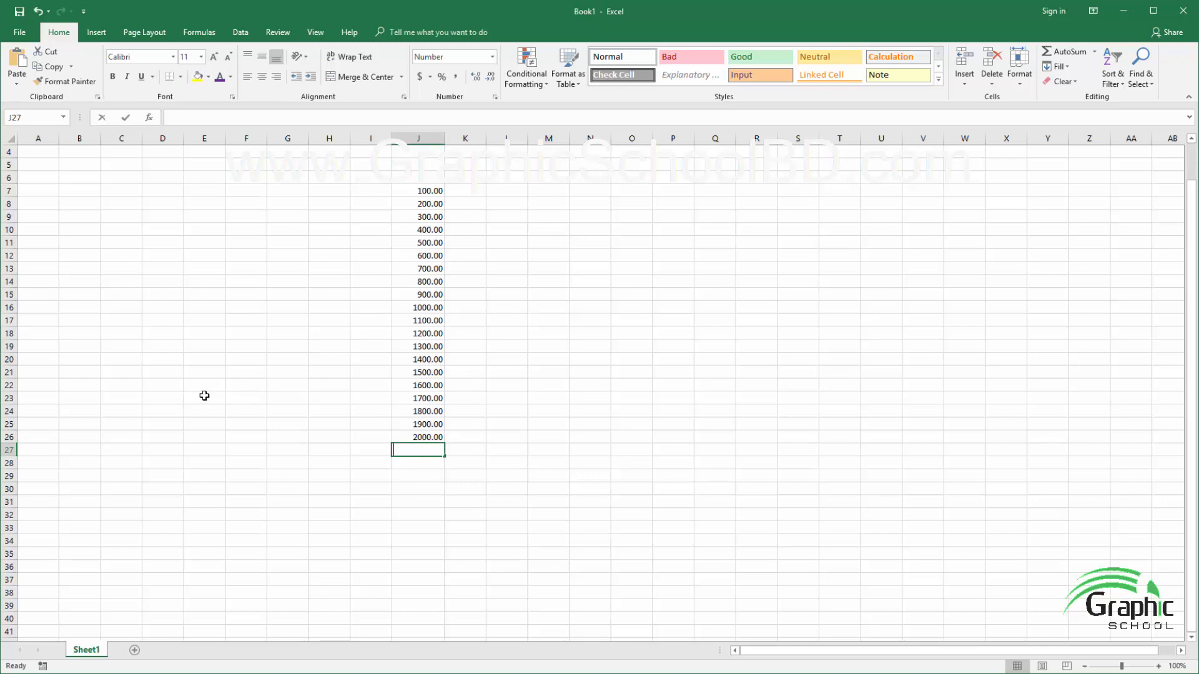
pyautogui.write('25')
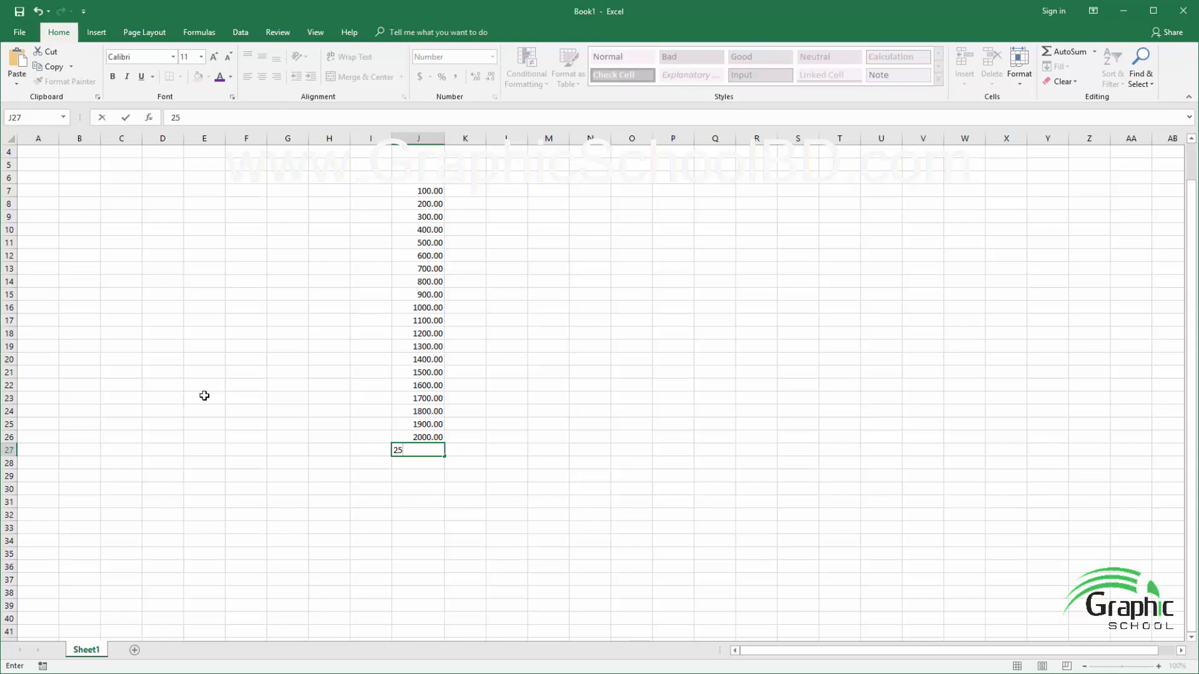
pyautogui.press('Return')
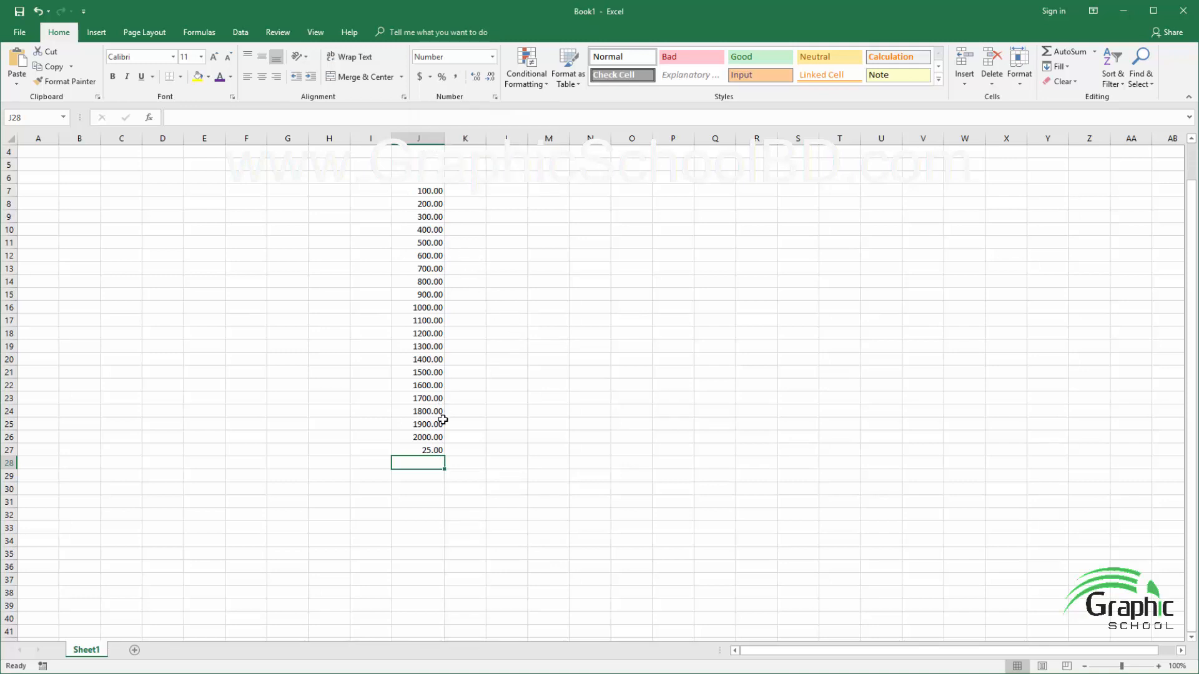
# Step: Enter 30 in J41, further down the same column
pyautogui.scroll(1, 433, 491)
pyautogui.scroll(-1, 435, 492)
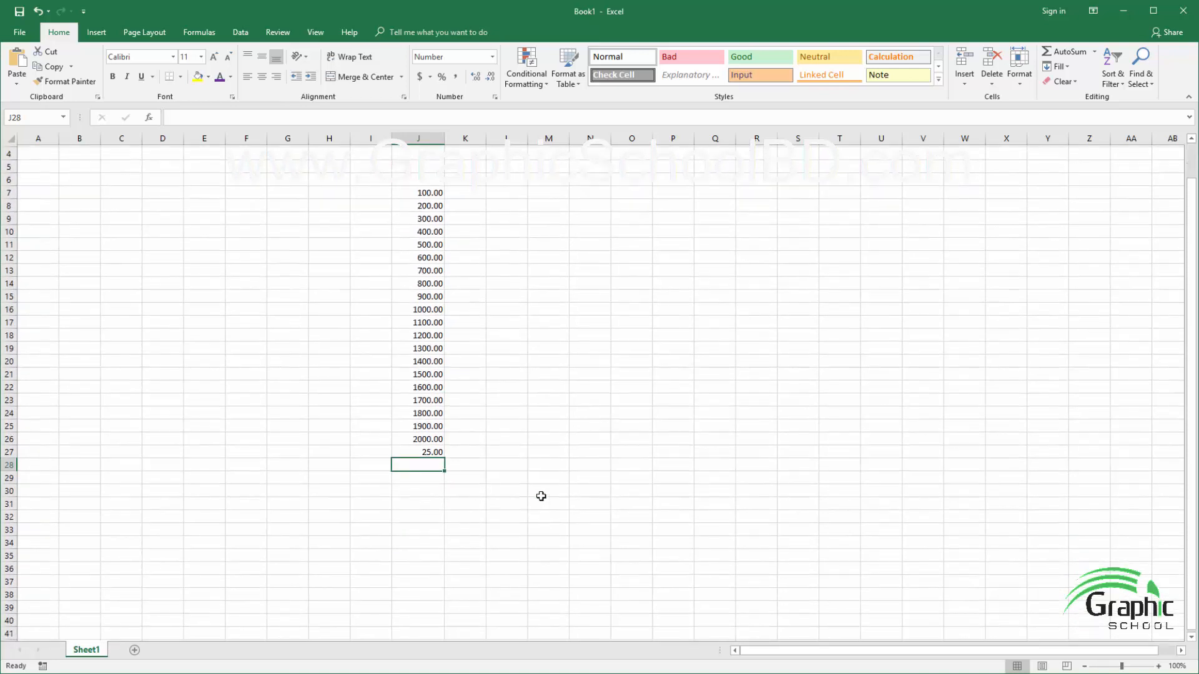
pyautogui.scroll(-3, 541, 496)
pyautogui.click(429, 511)
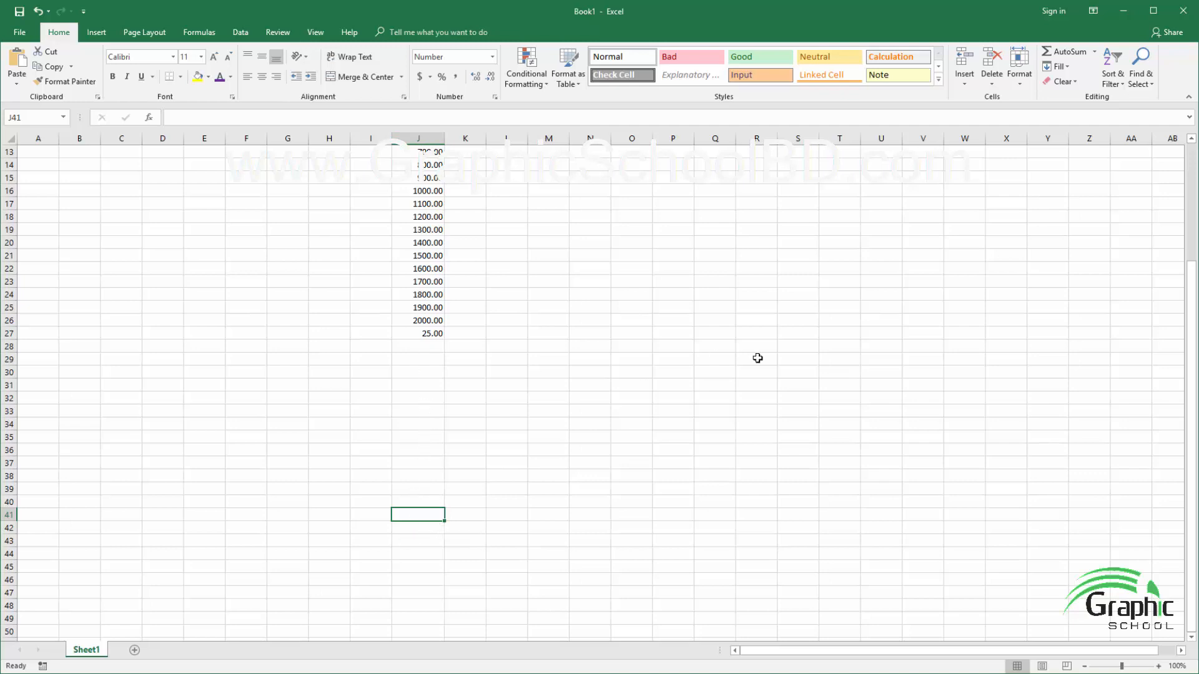
pyautogui.write('30')
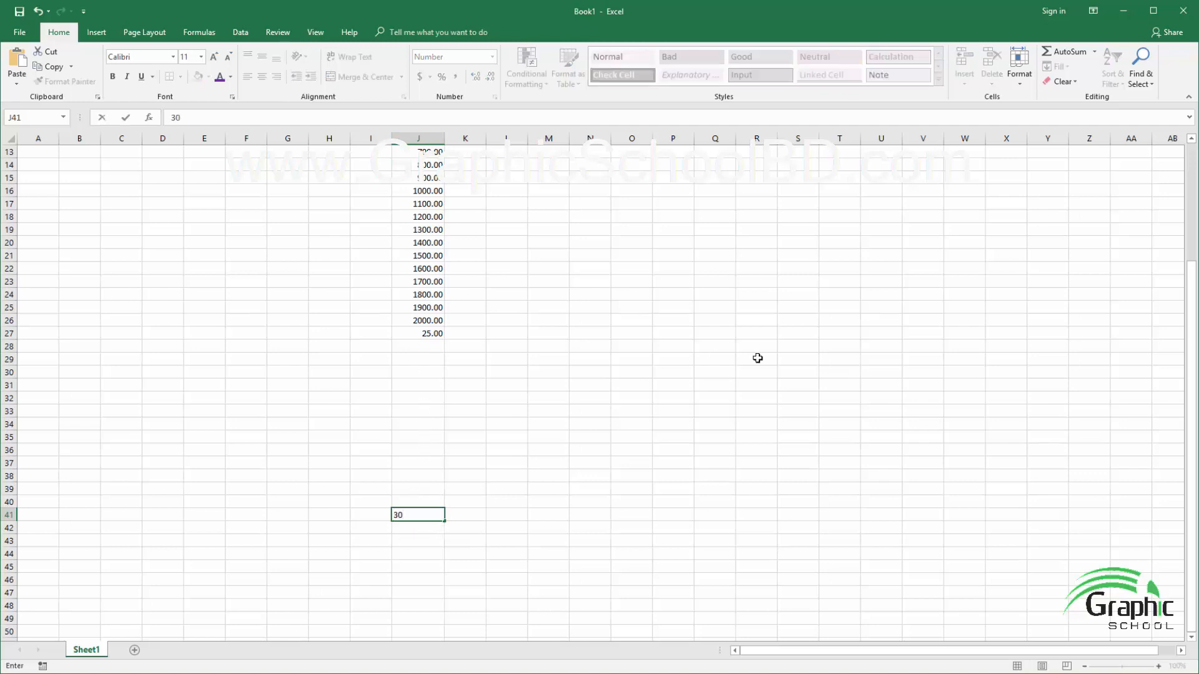
pyautogui.press('Return')
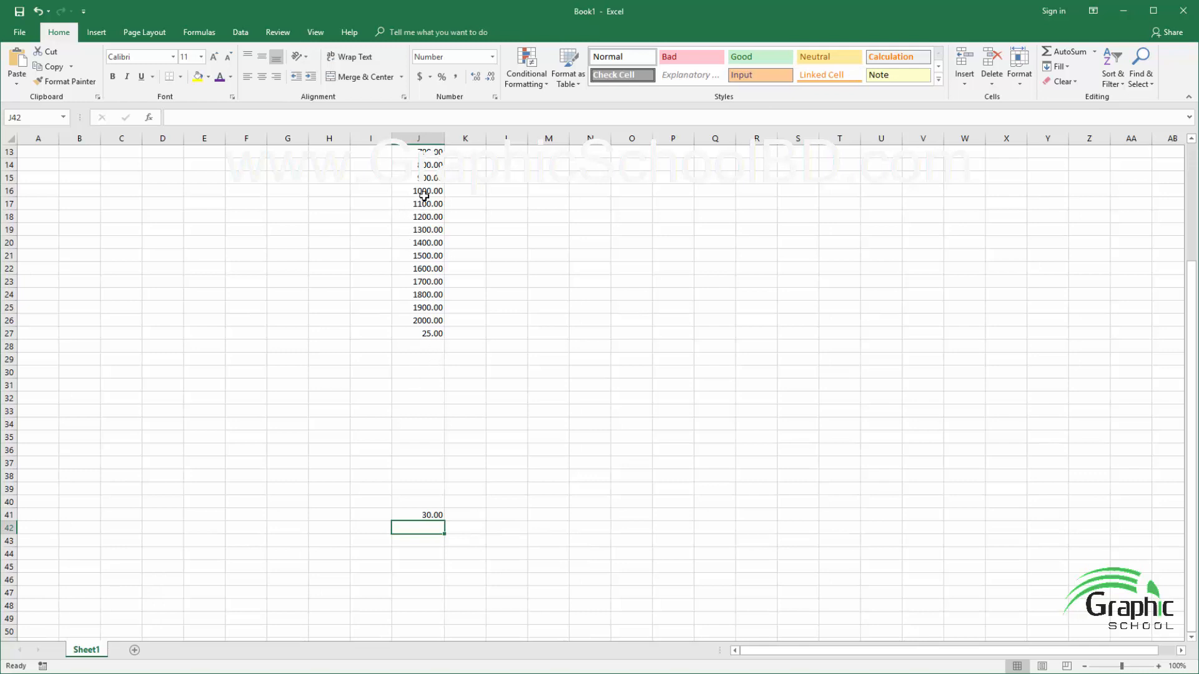
# Step: Set the number format of the whole of column J to General
pyautogui.click(421, 138)
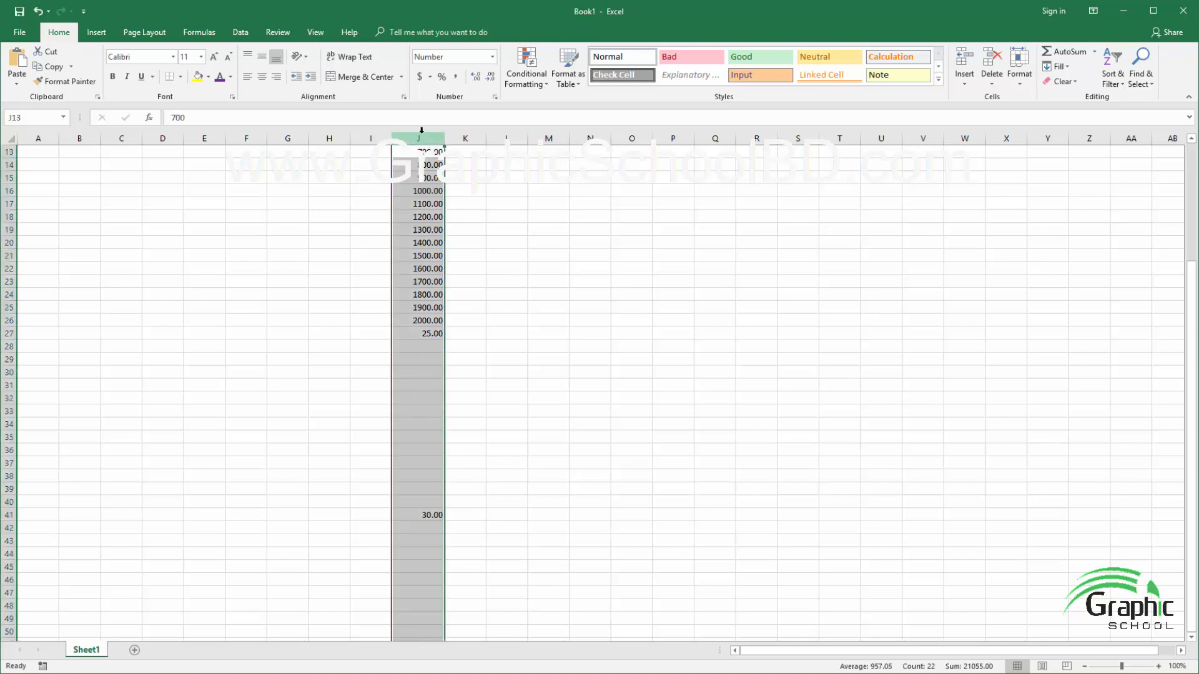
pyautogui.click(492, 56)
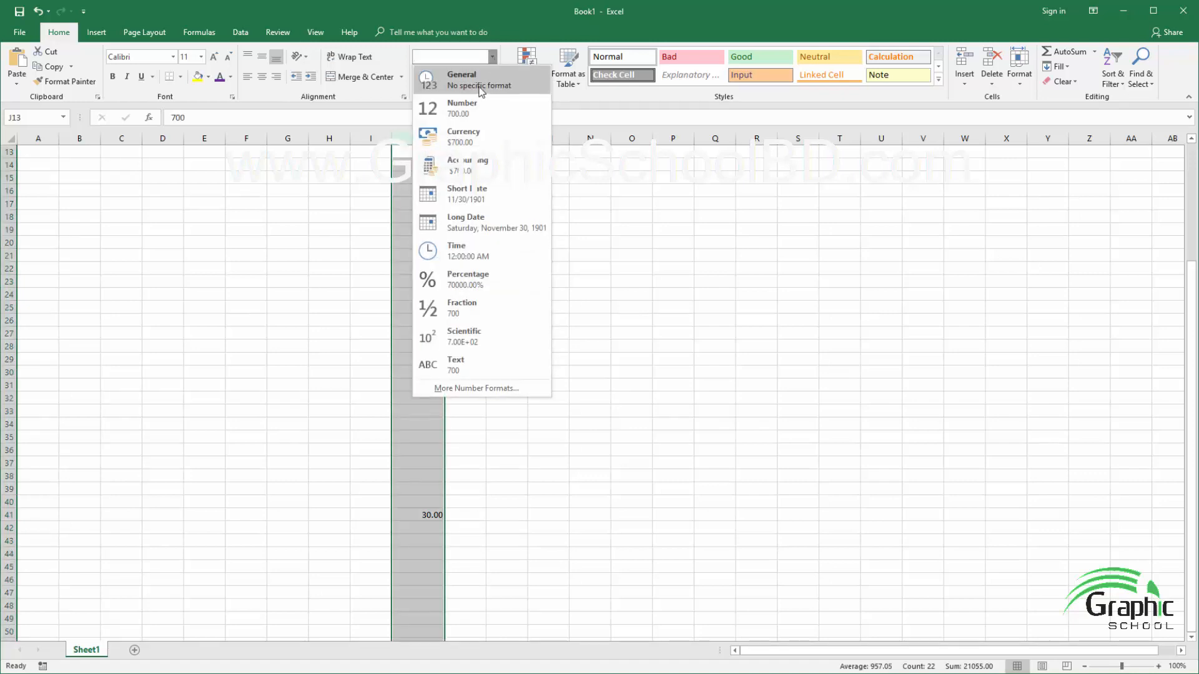
pyautogui.click(481, 91)
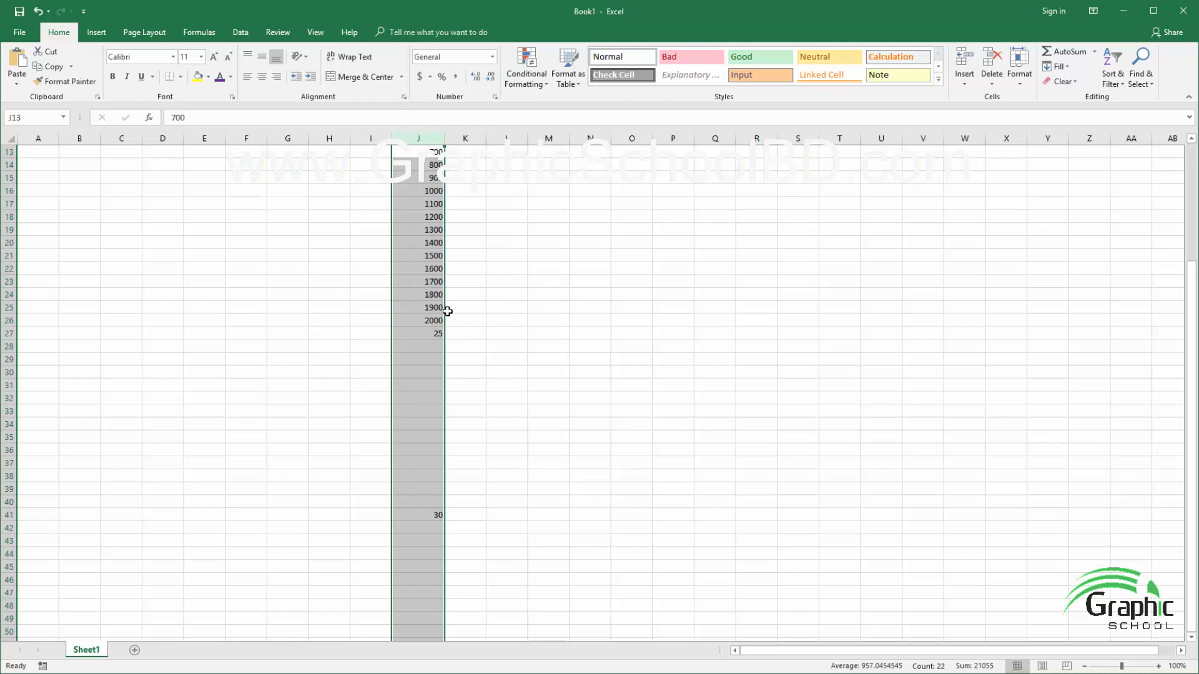
# Step: Enter 250 in J35, in the gap between the values 25 and 30
pyautogui.scroll(-1, 436, 412)
pyautogui.click(425, 400)
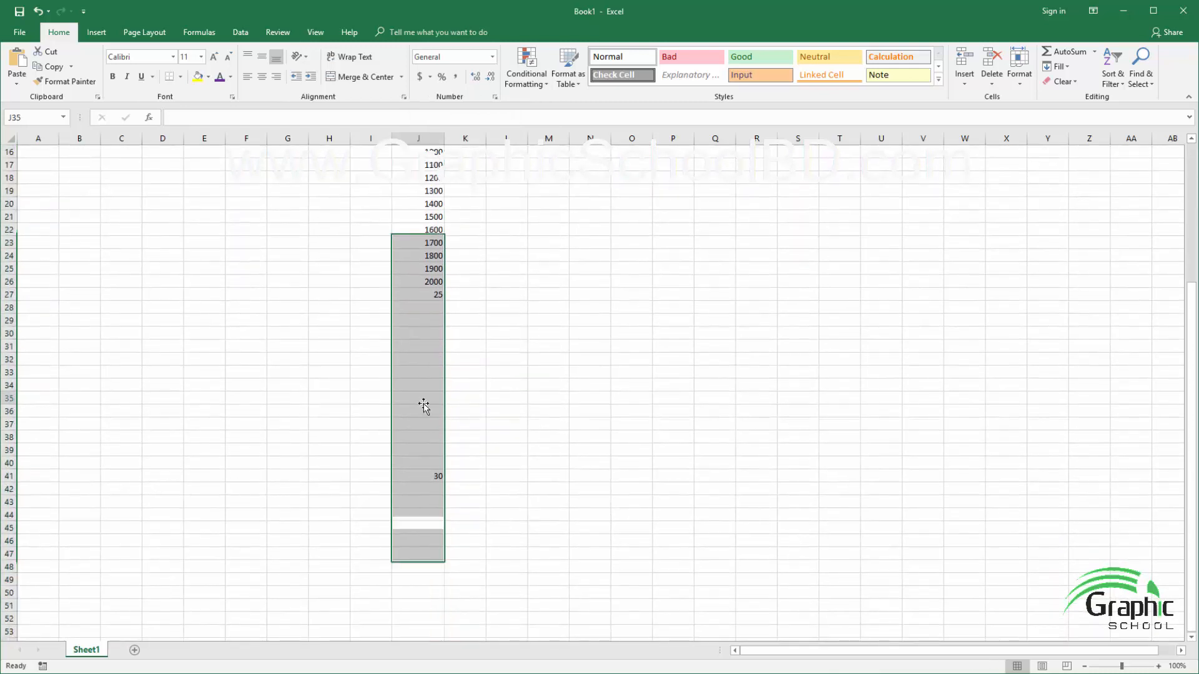
pyautogui.write('250')
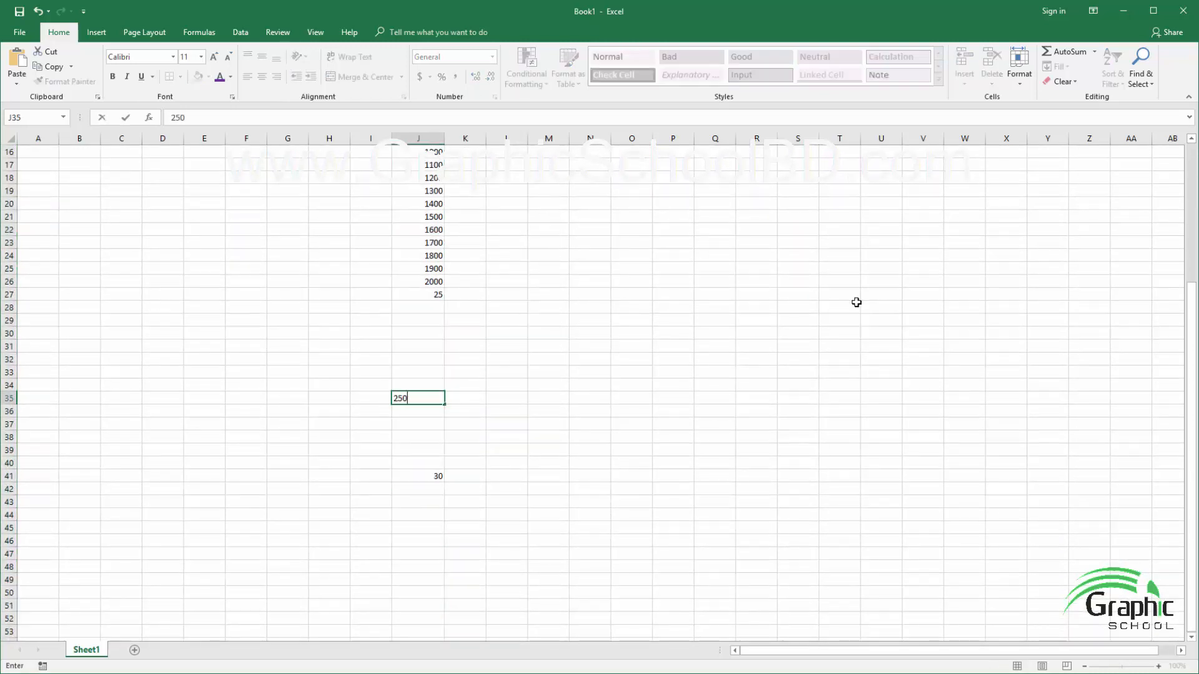
pyautogui.press('Return')
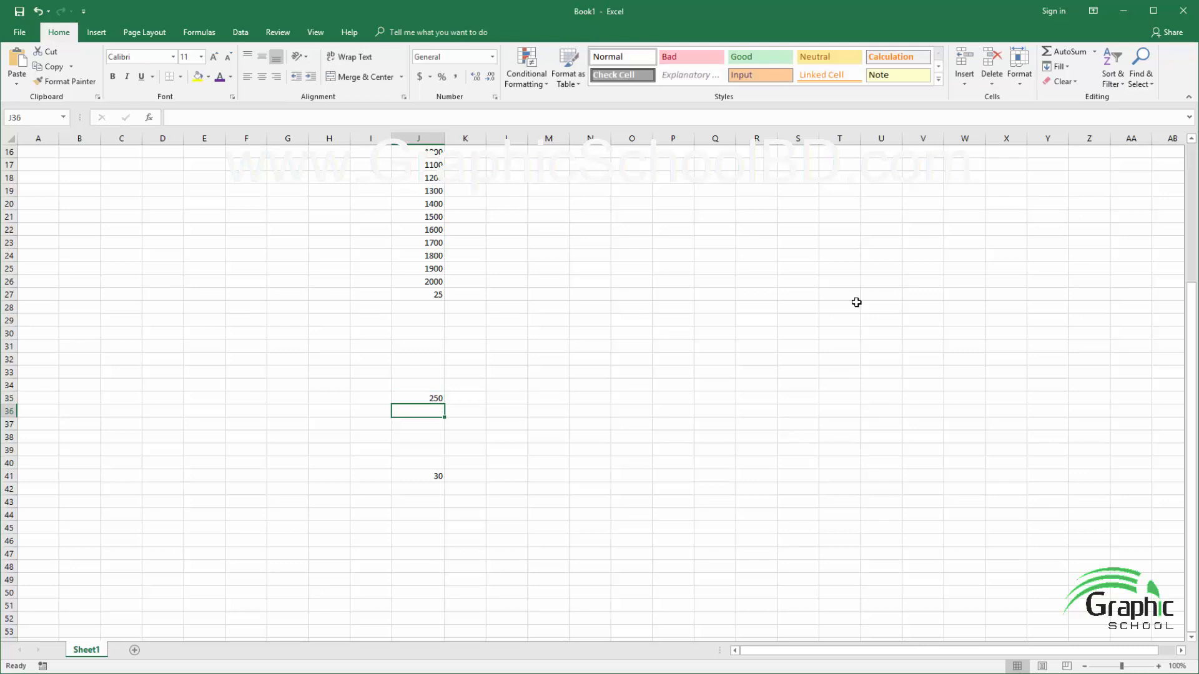
pyautogui.scroll(2, 598, 289)
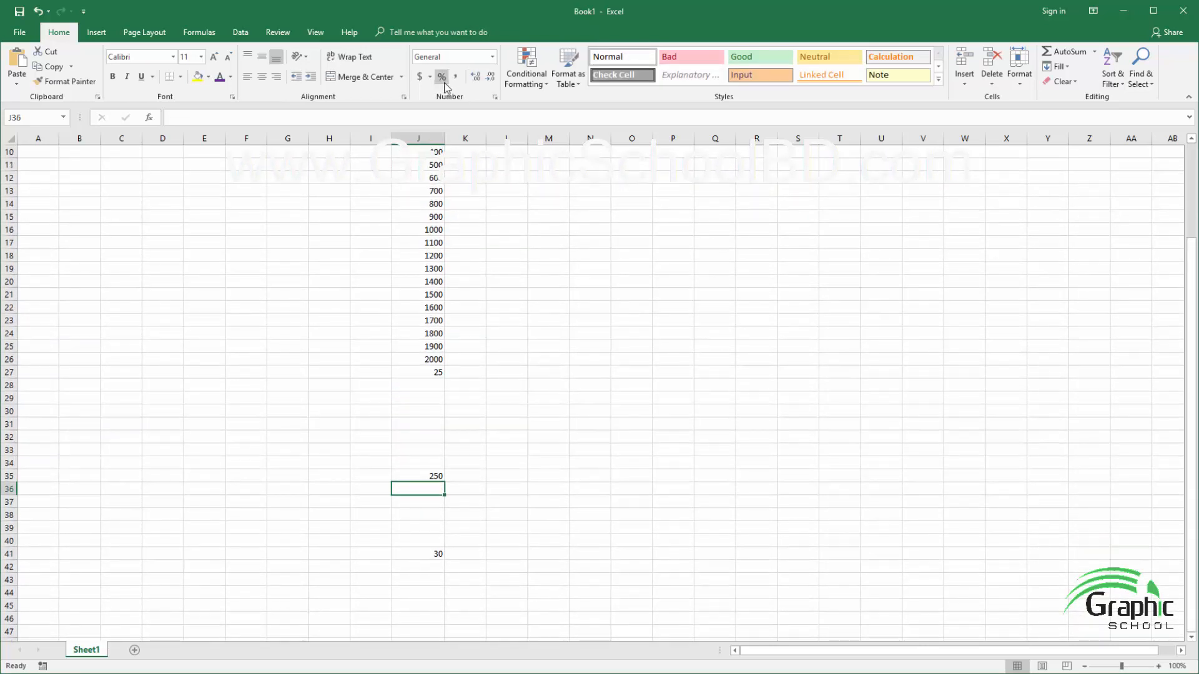
# Step: Apply the Currency number format to the whole of column J
pyautogui.click(424, 144)
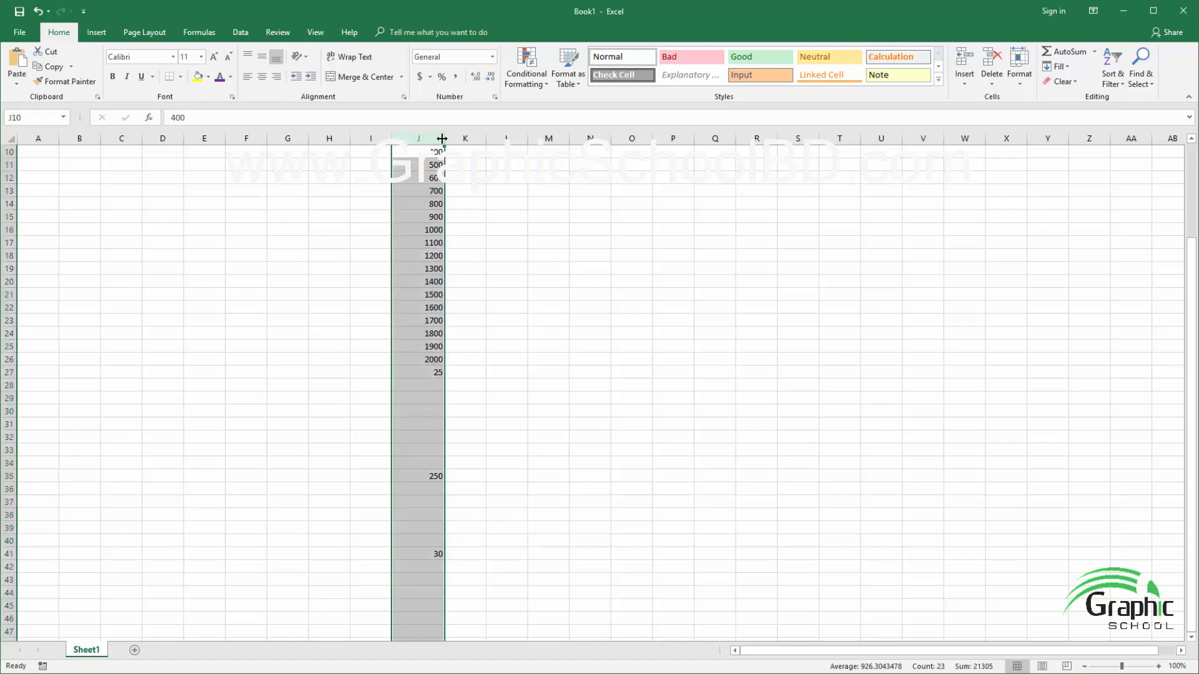
pyautogui.click(492, 56)
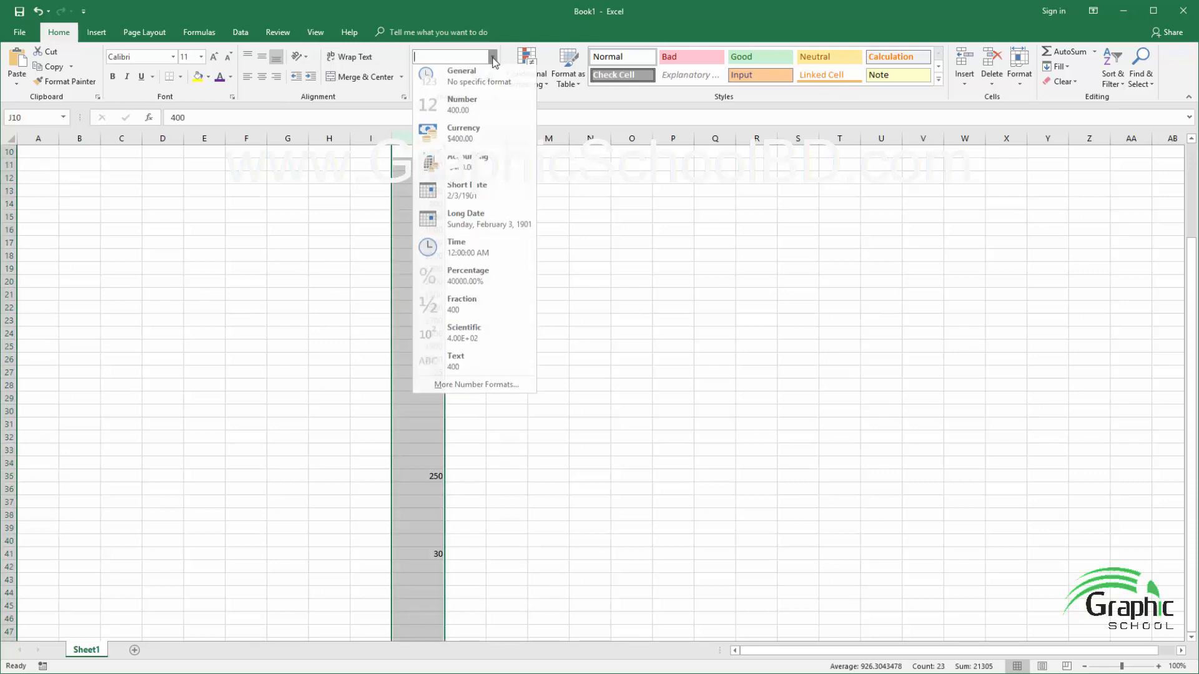
pyautogui.click(466, 135)
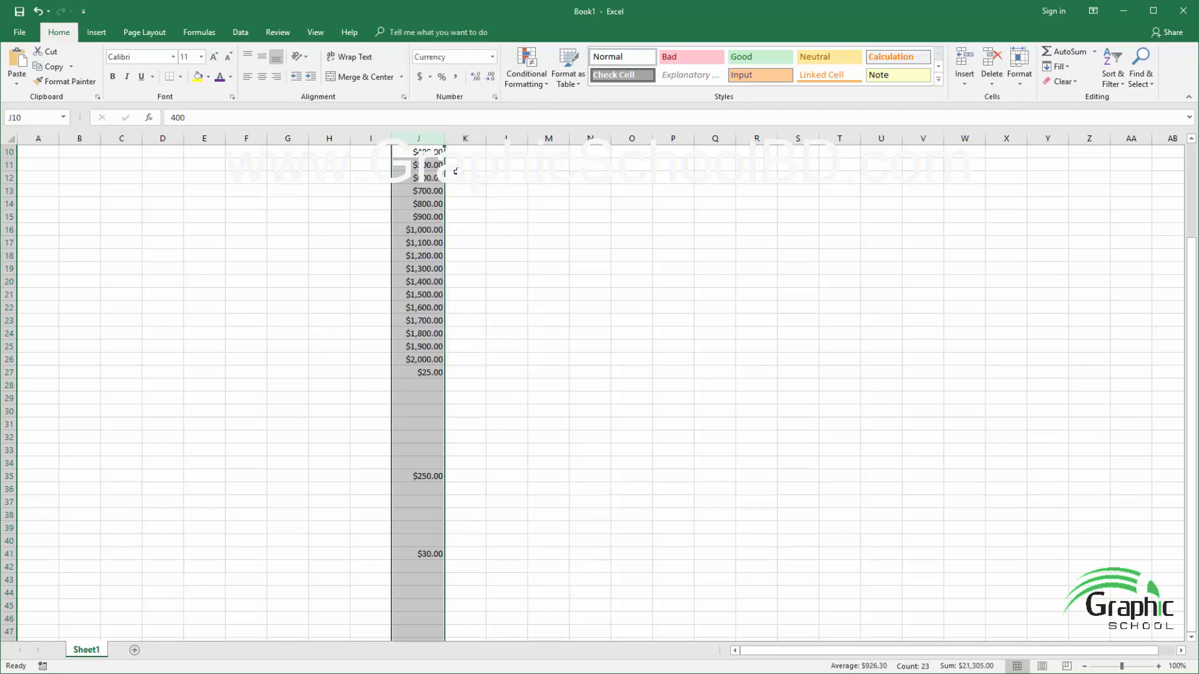
pyautogui.click(418, 223)
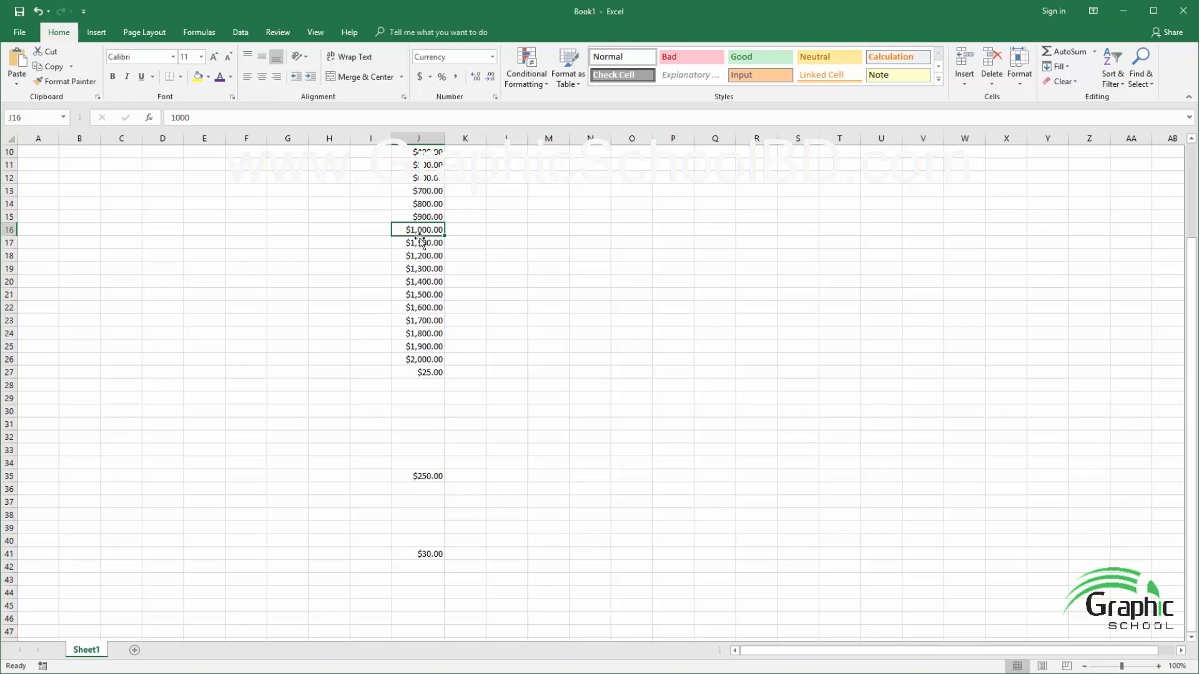
pyautogui.click(426, 178)
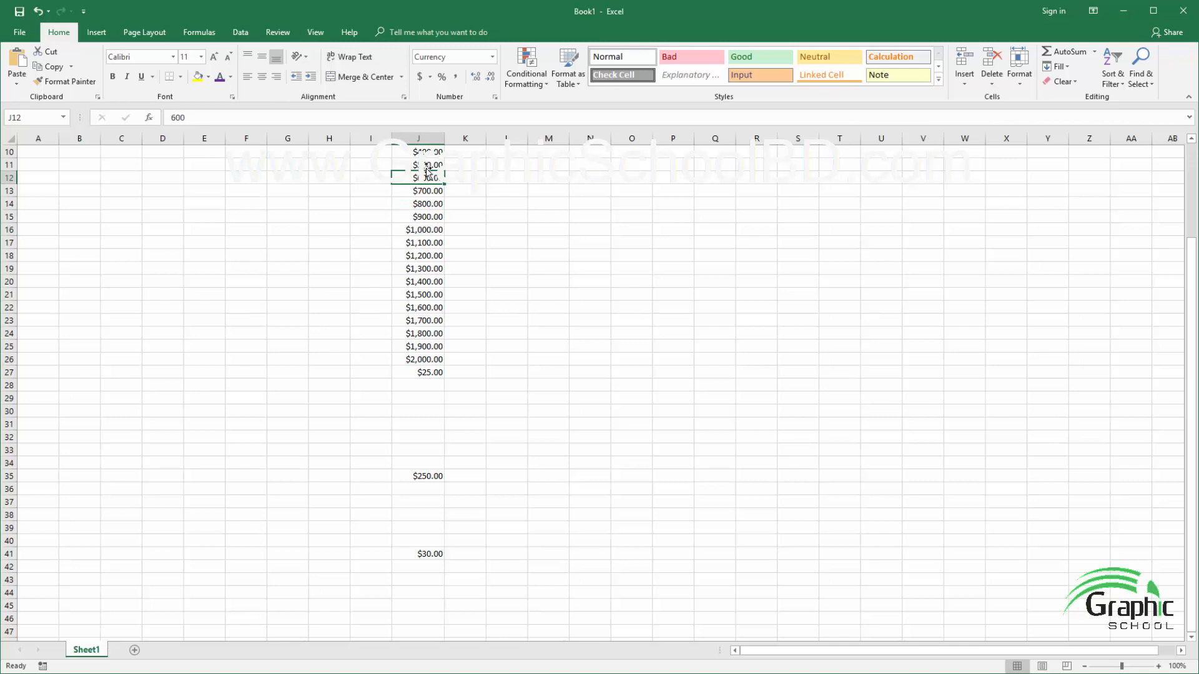
pyautogui.moveTo(424, 151); pyautogui.dragTo(431, 372)
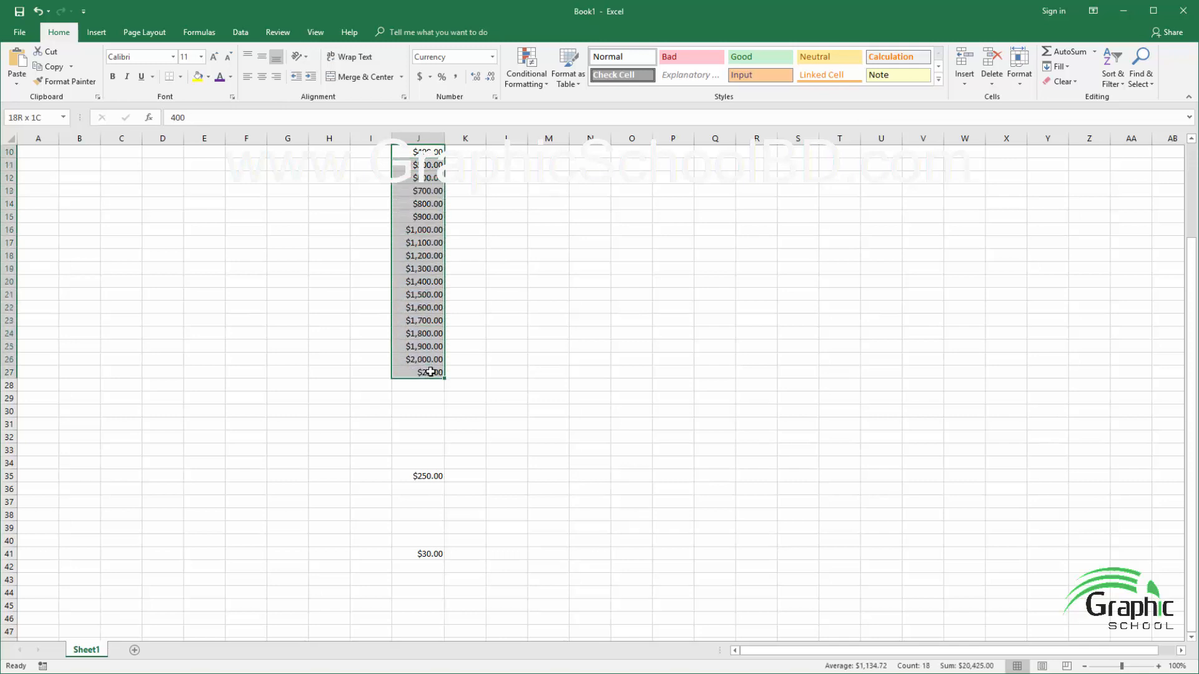
pyautogui.click(412, 346)
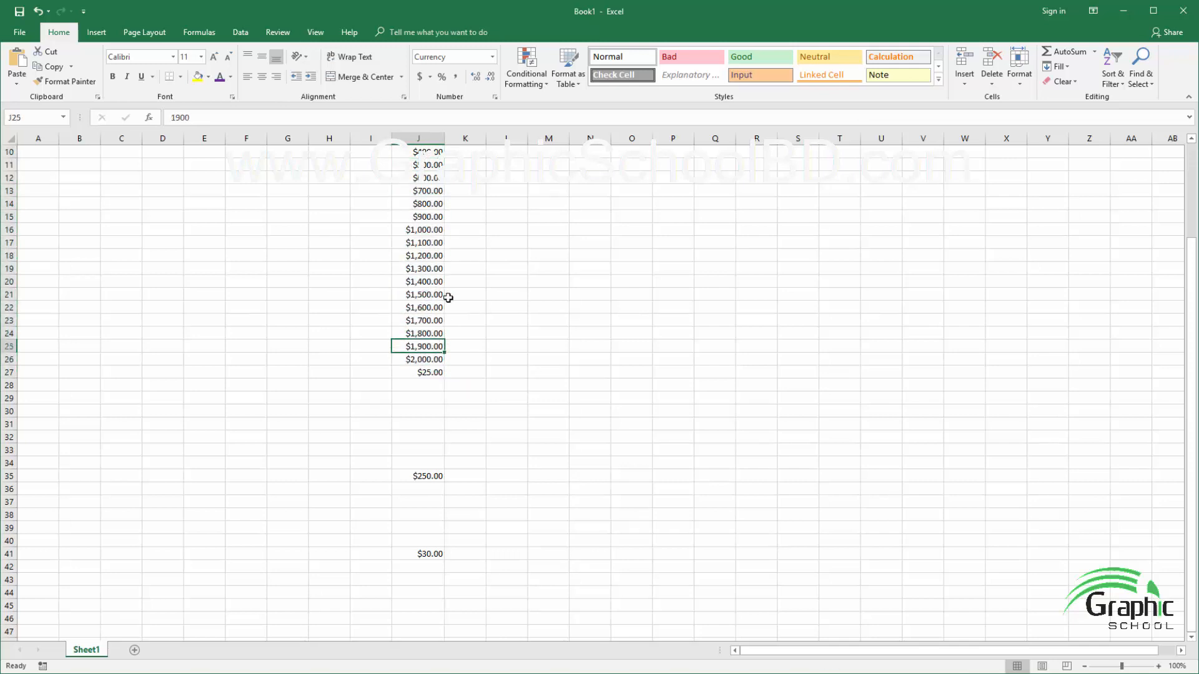
pyautogui.moveTo(427, 152); pyautogui.dragTo(432, 373)
pyautogui.click(421, 321)
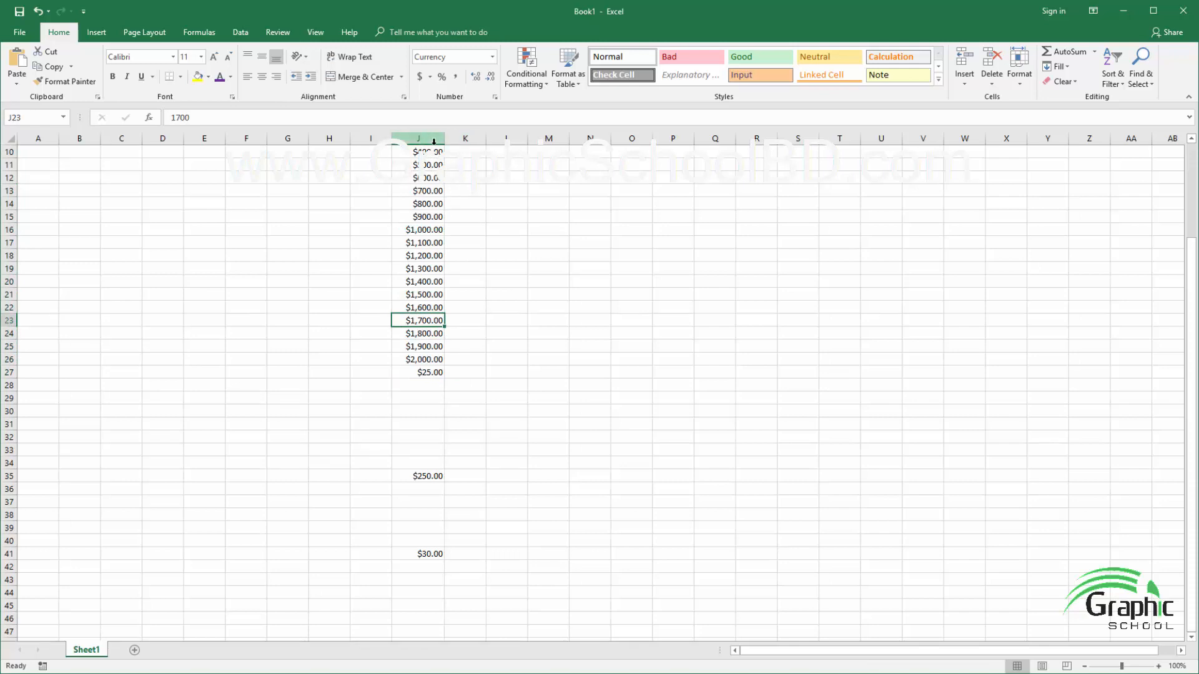
pyautogui.moveTo(422, 153); pyautogui.dragTo(423, 318)
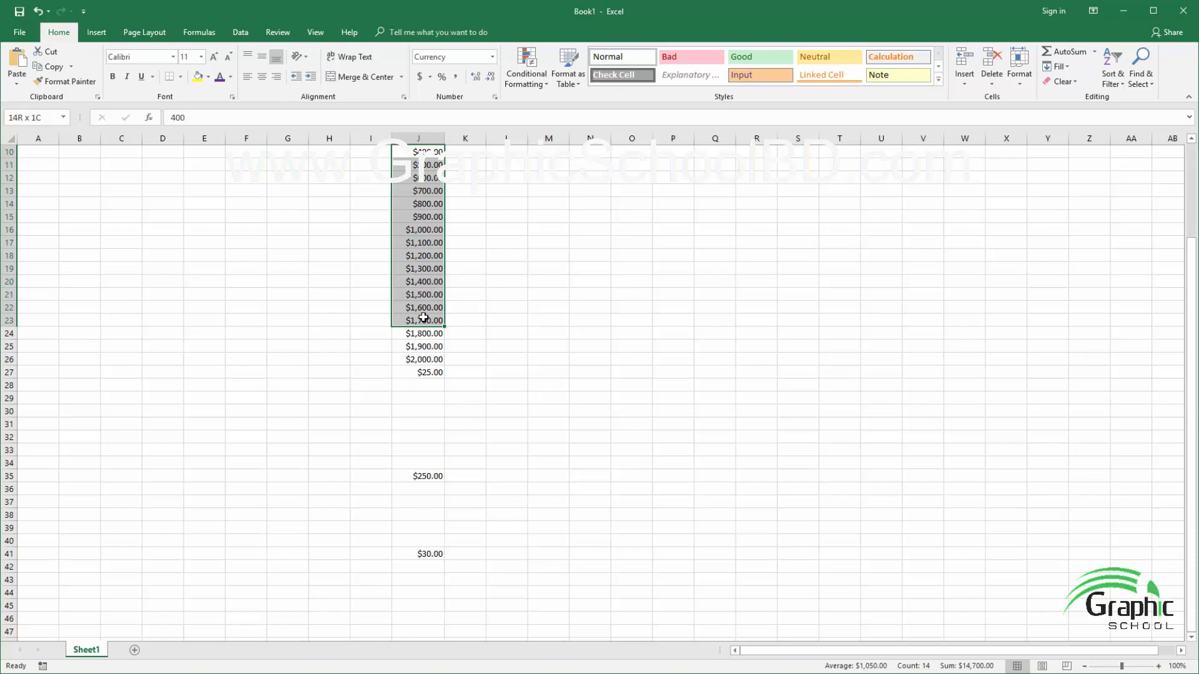
pyautogui.moveTo(423, 319); pyautogui.dragTo(422, 371)
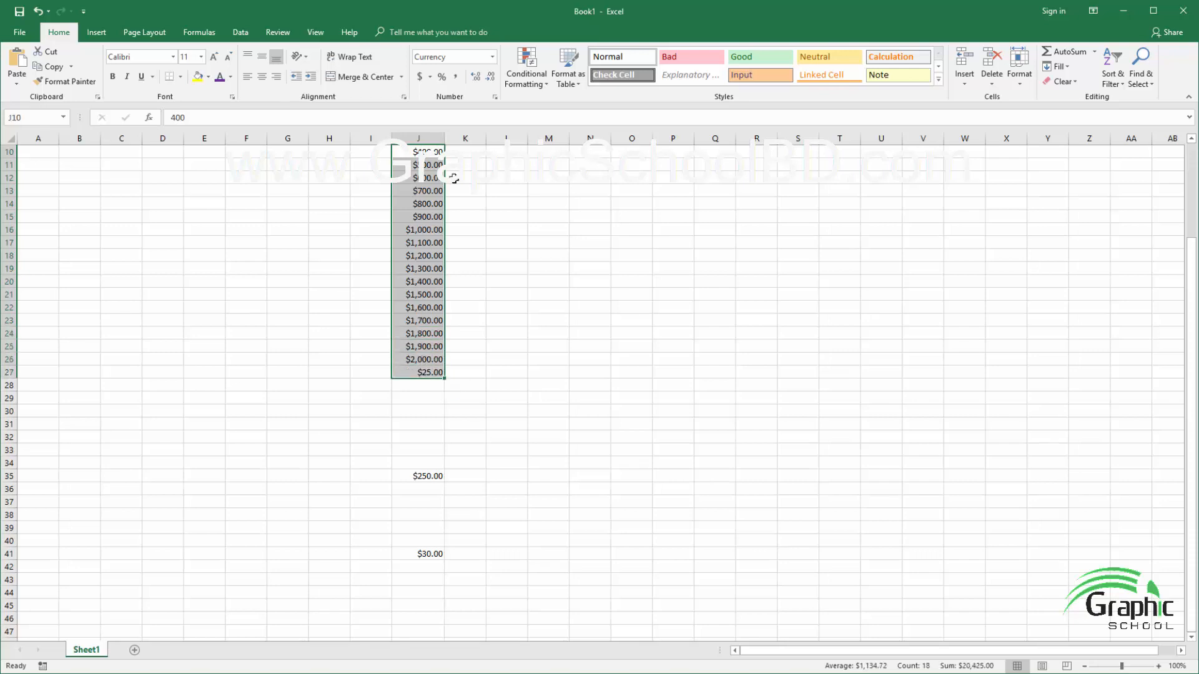
# Step: Change the currency symbol for the whole of column J to Bangla (Bangladesh), using the detailed number format settings
pyautogui.click(431, 139)
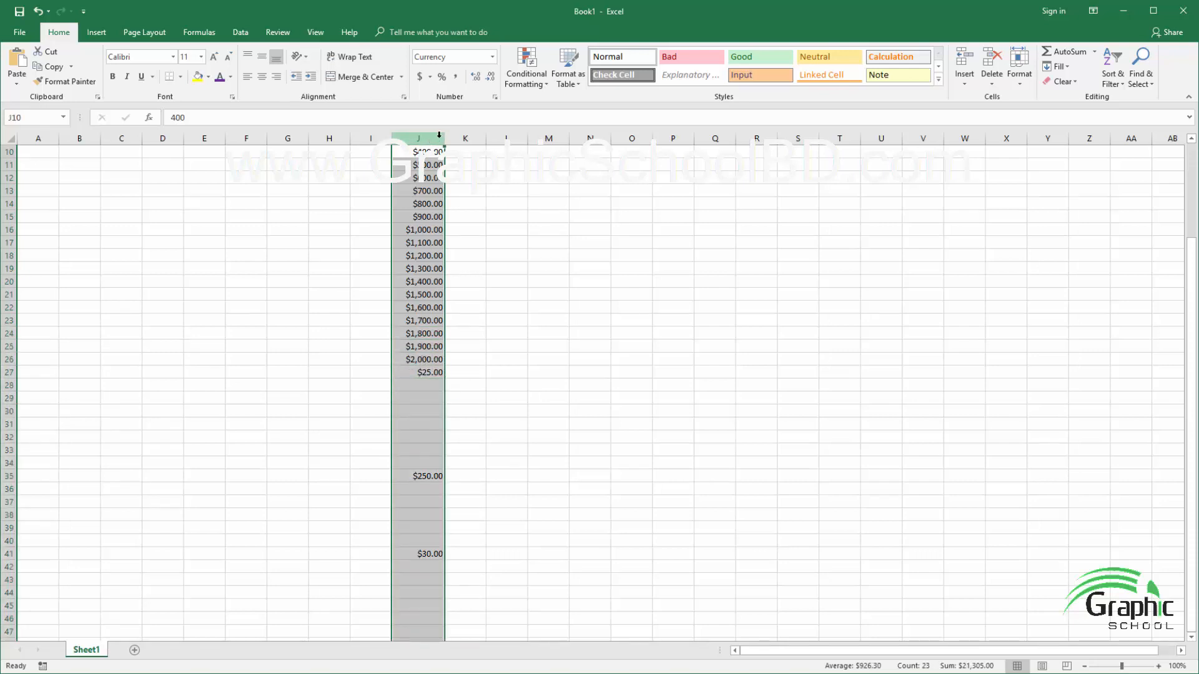
pyautogui.click(492, 56)
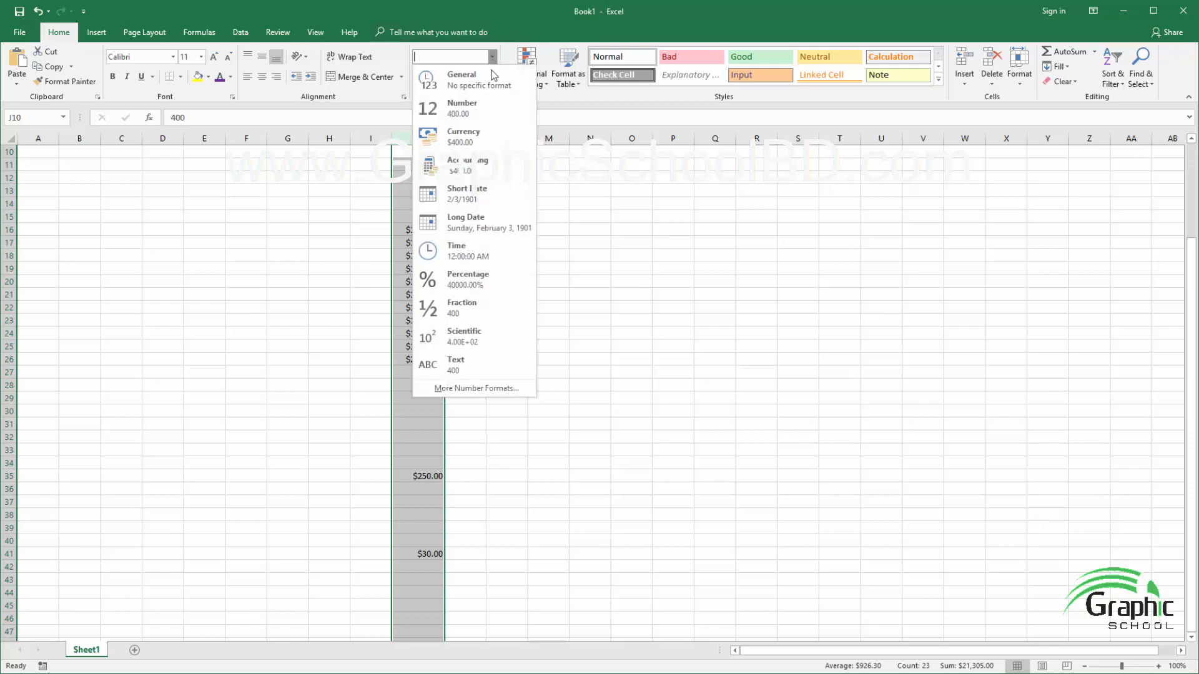
pyautogui.click(438, 389)
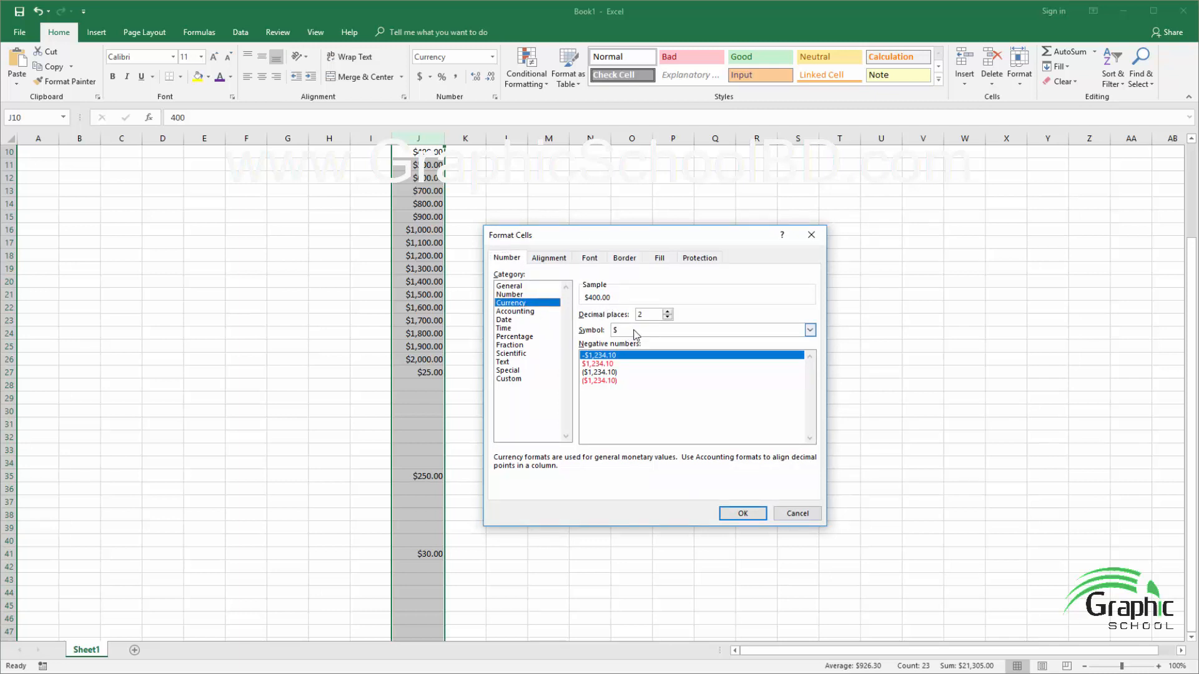
pyautogui.click(809, 330)
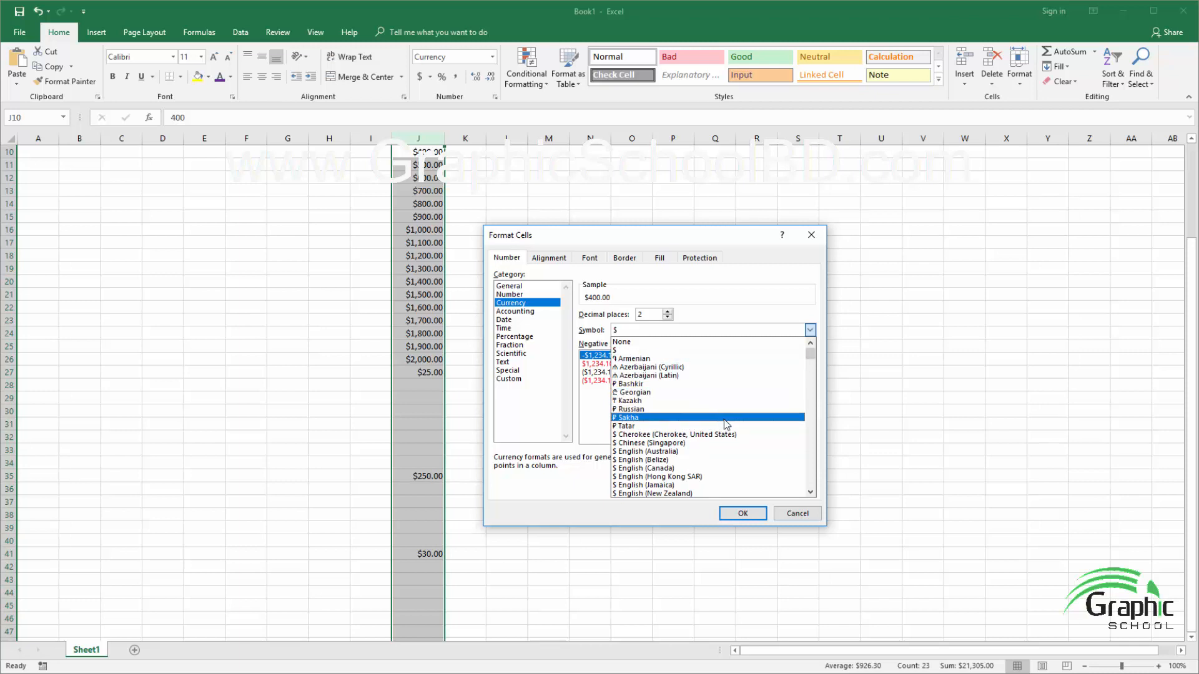
pyautogui.click(810, 492)
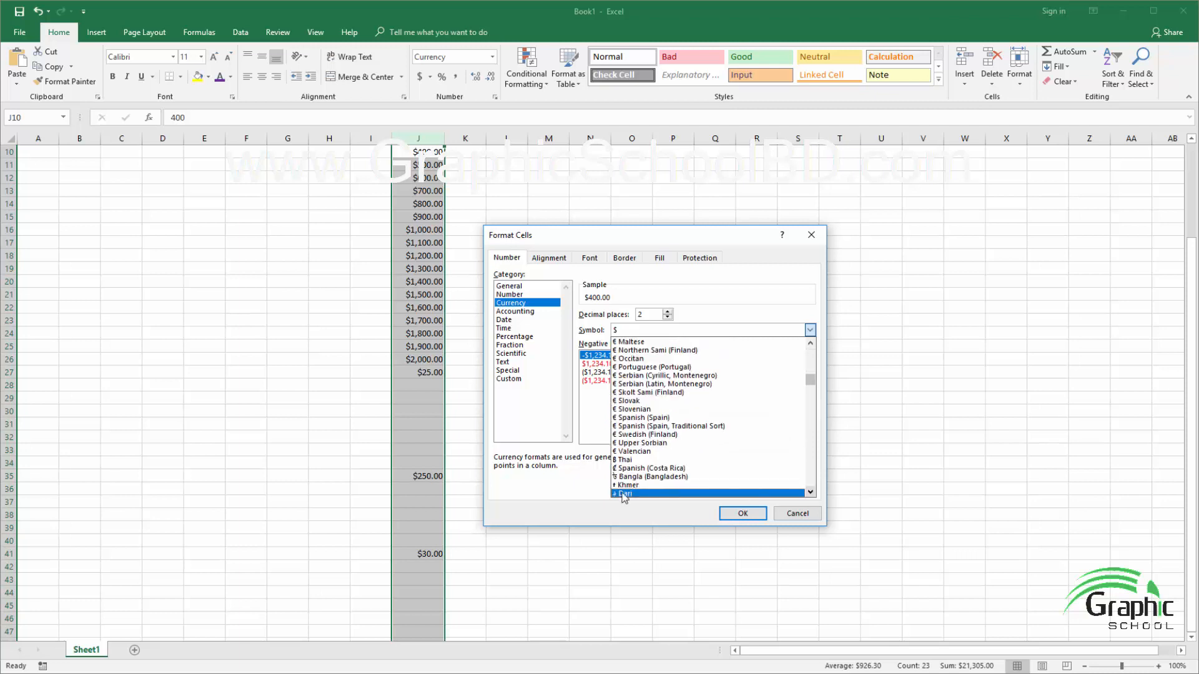
pyautogui.click(653, 477)
pyautogui.click(743, 514)
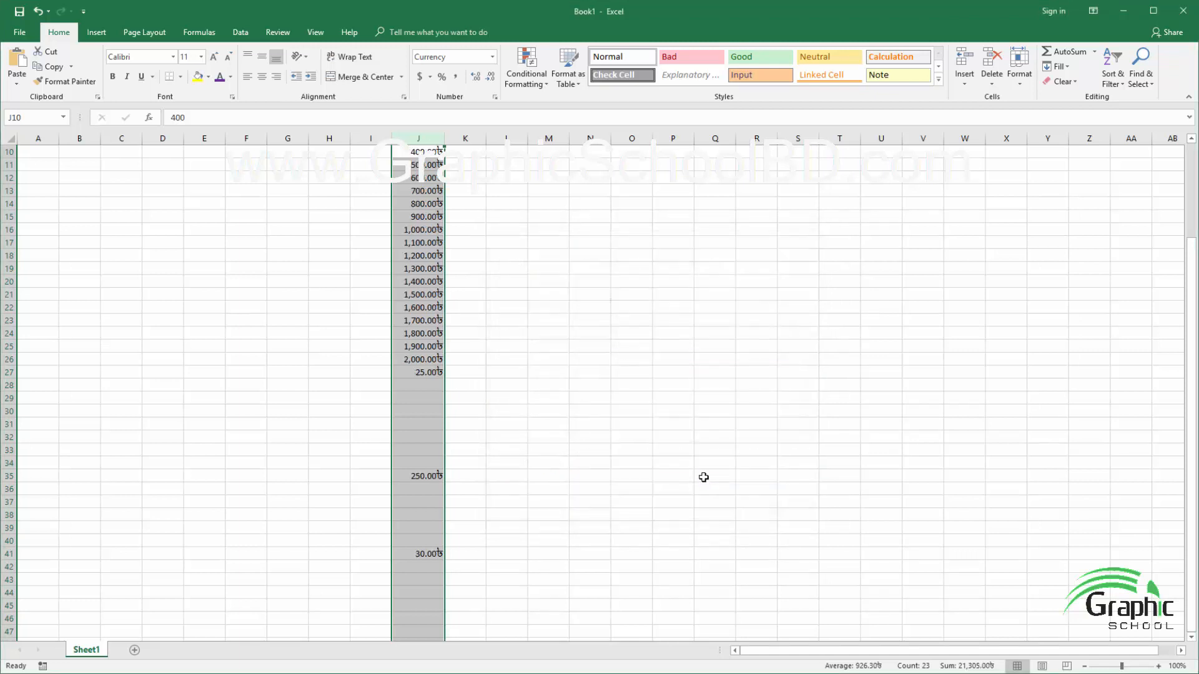
pyautogui.click(496, 398)
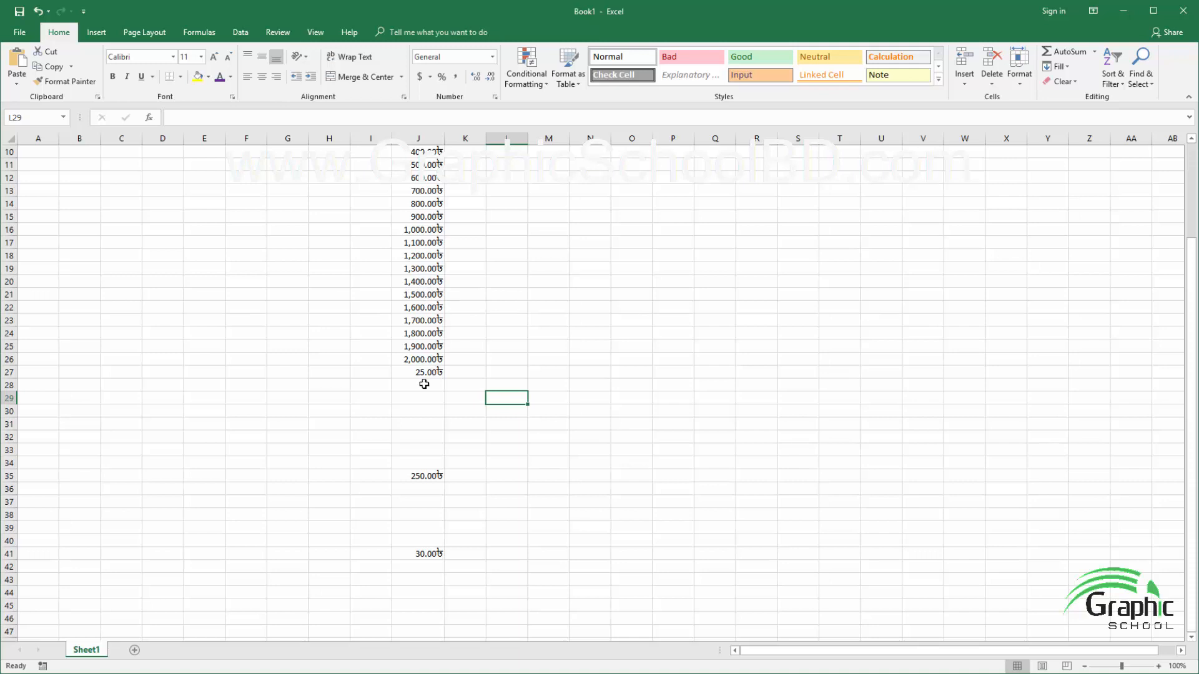
# Step: Reset the whole of column J to General and apply the standard Currency format to it
pyautogui.click(422, 140)
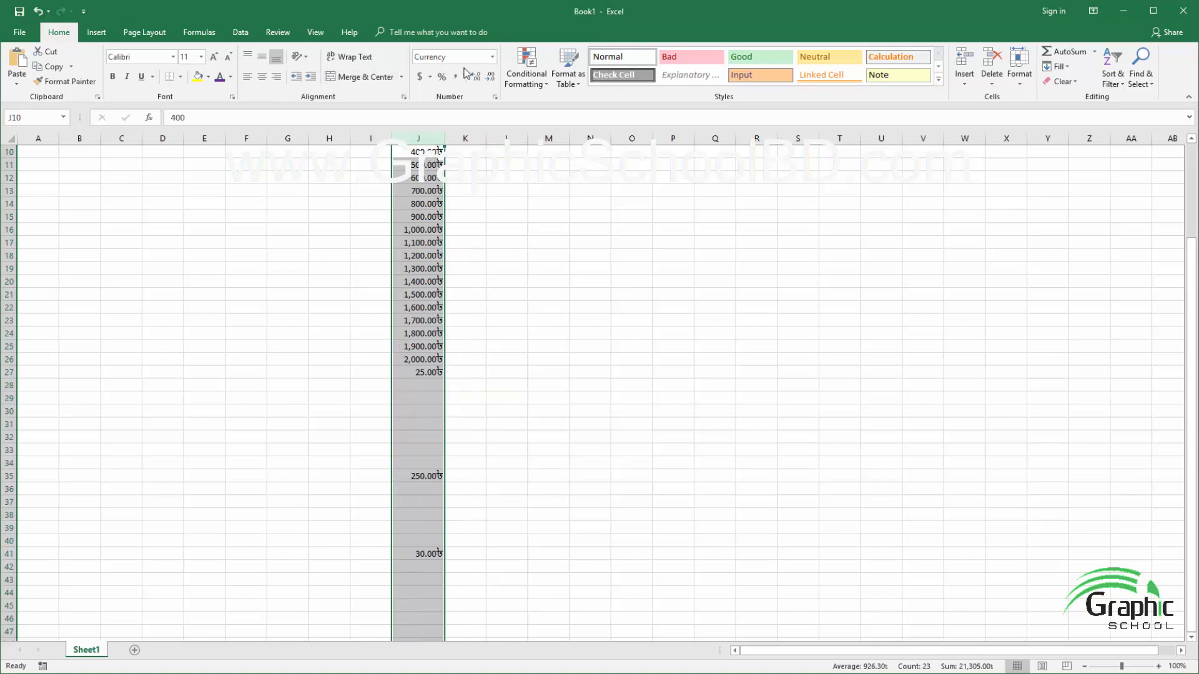
pyautogui.click(493, 57)
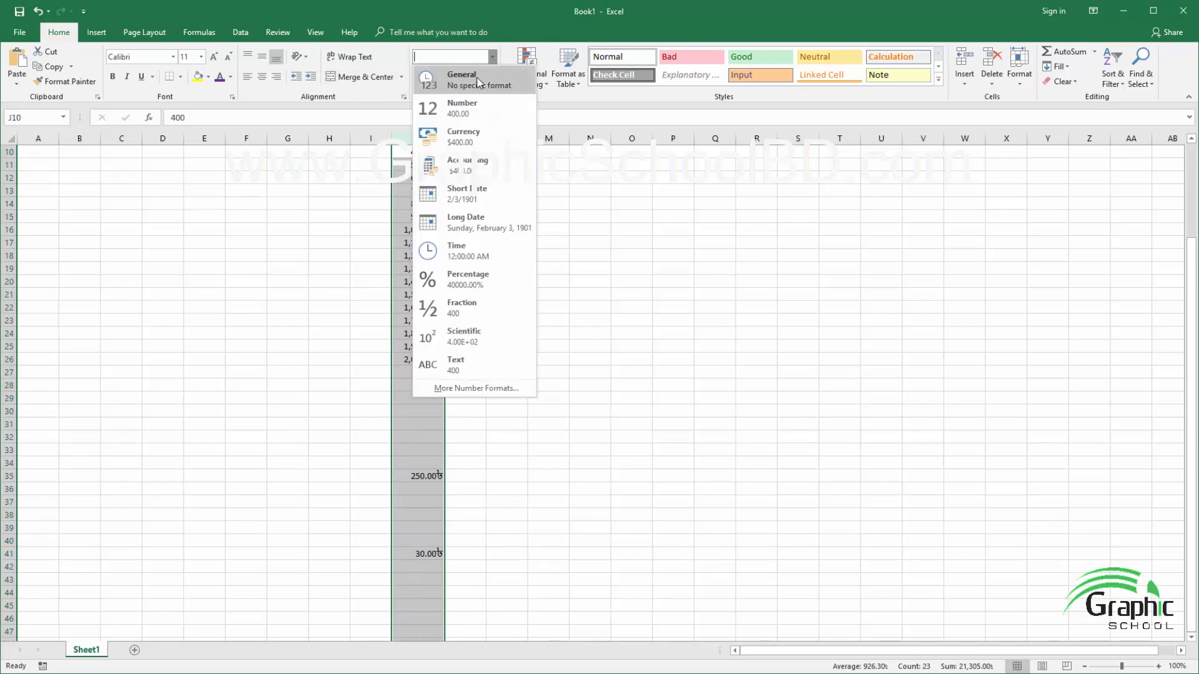
pyautogui.click(477, 83)
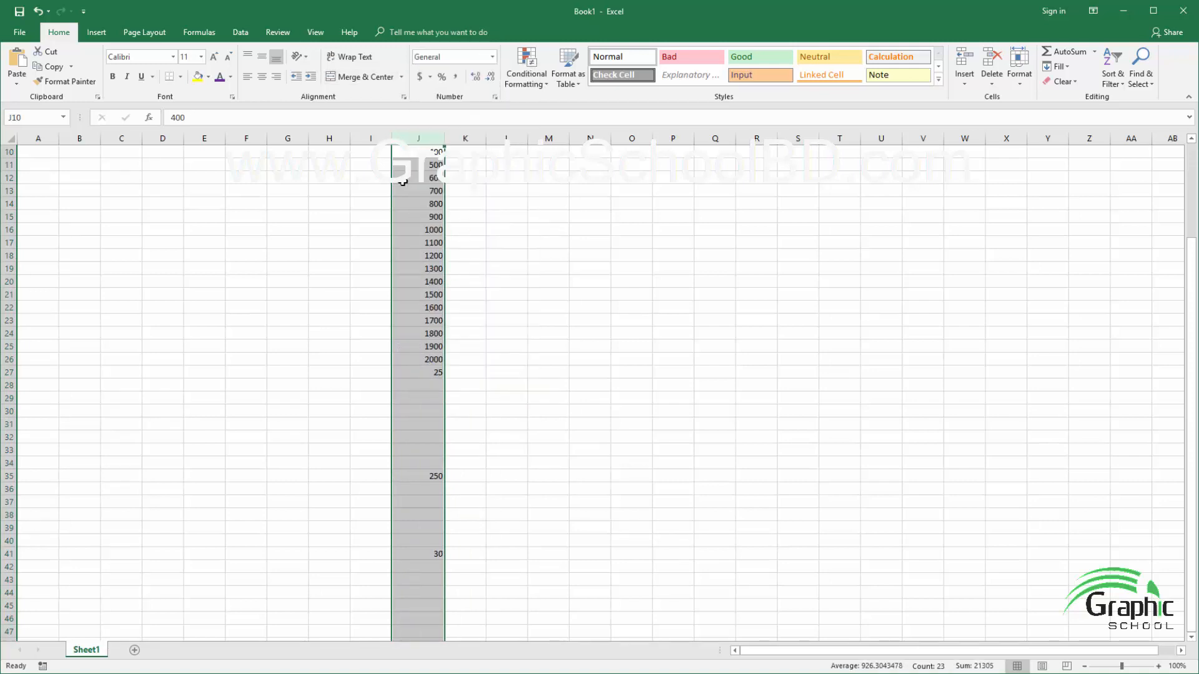
pyautogui.click(492, 57)
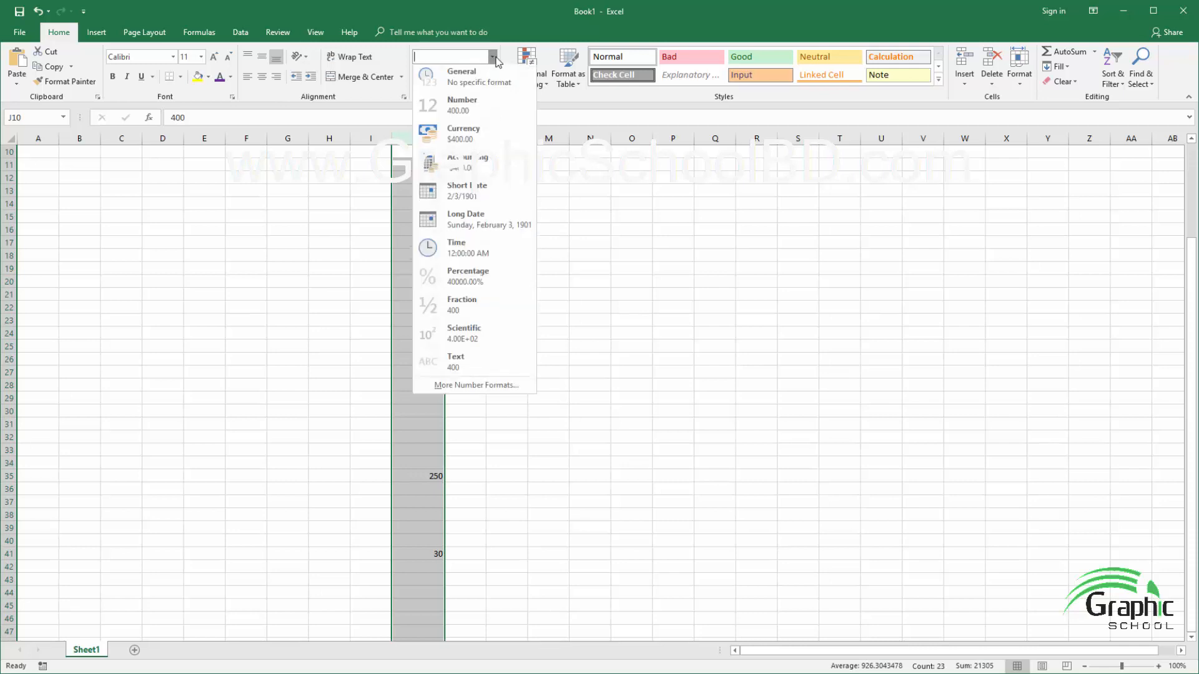
pyautogui.click(467, 139)
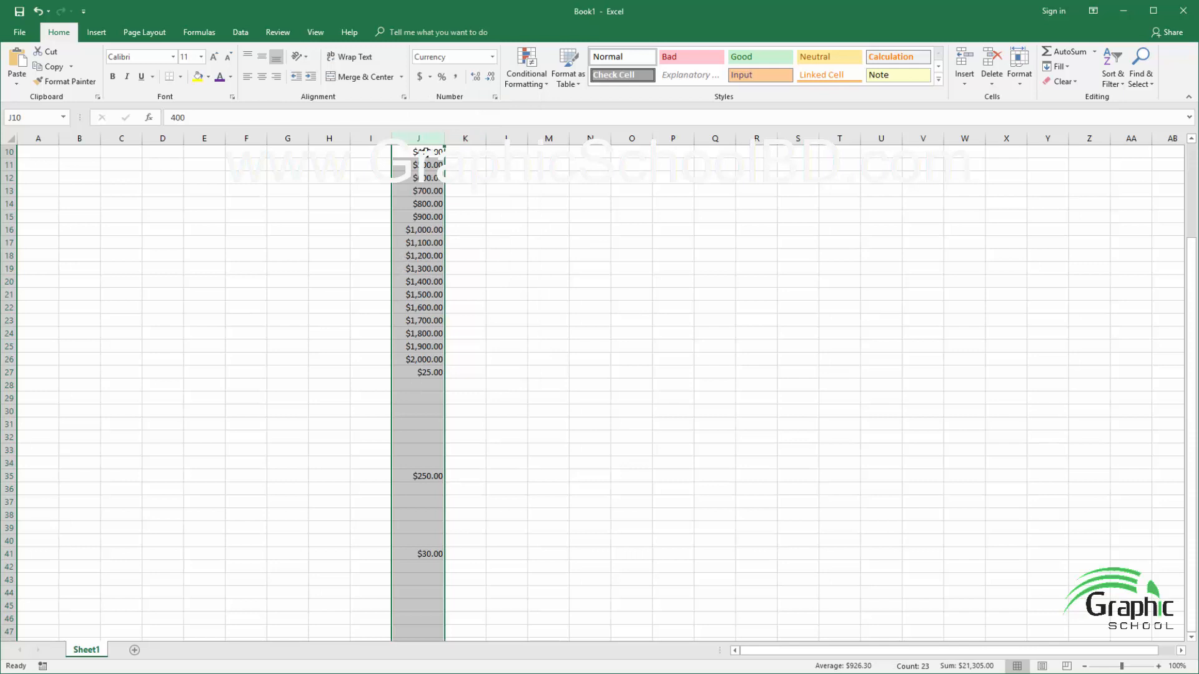
pyautogui.click(493, 57)
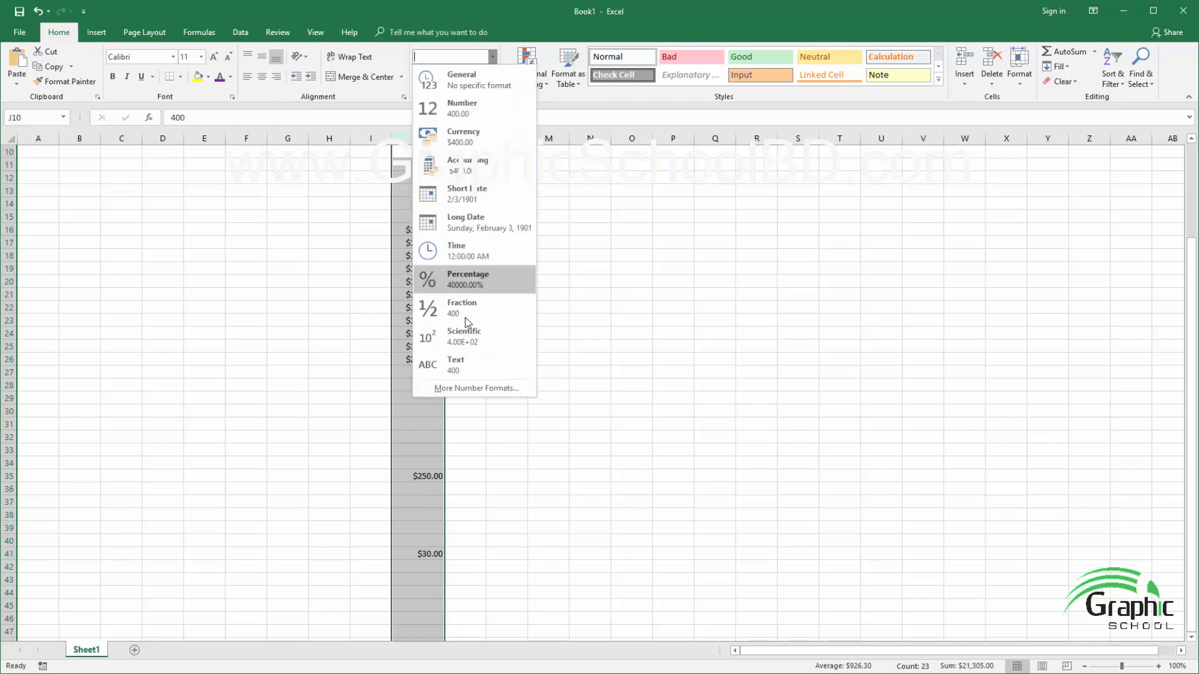
pyautogui.click(466, 387)
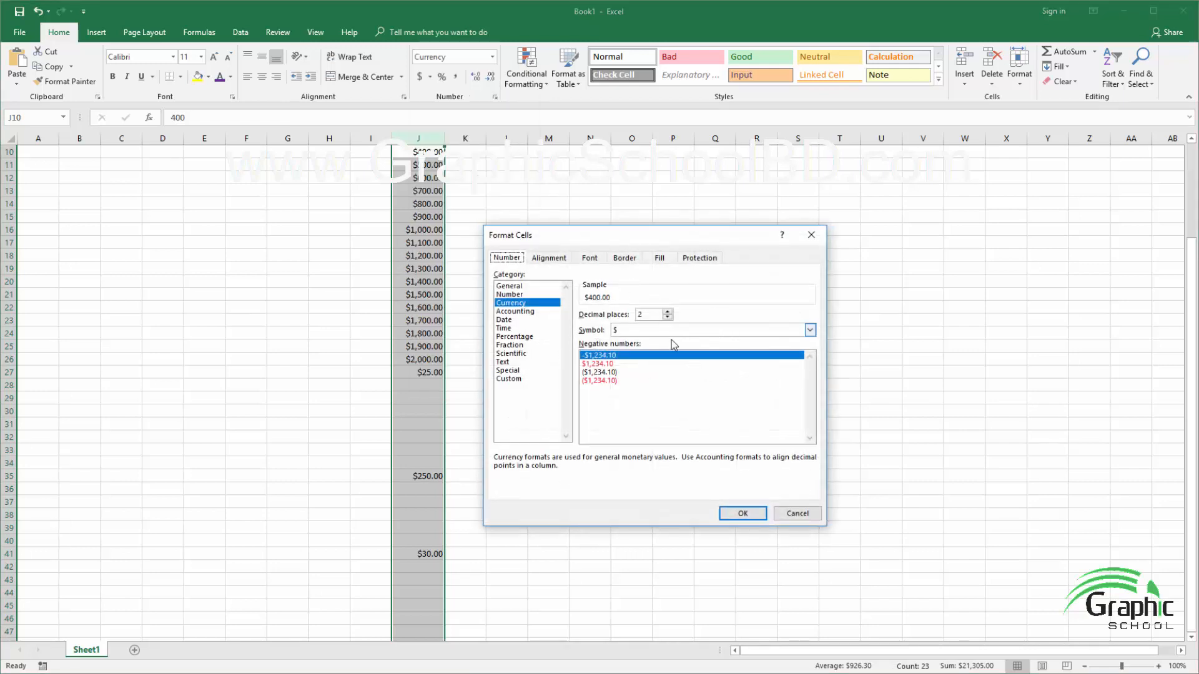
pyautogui.click(810, 330)
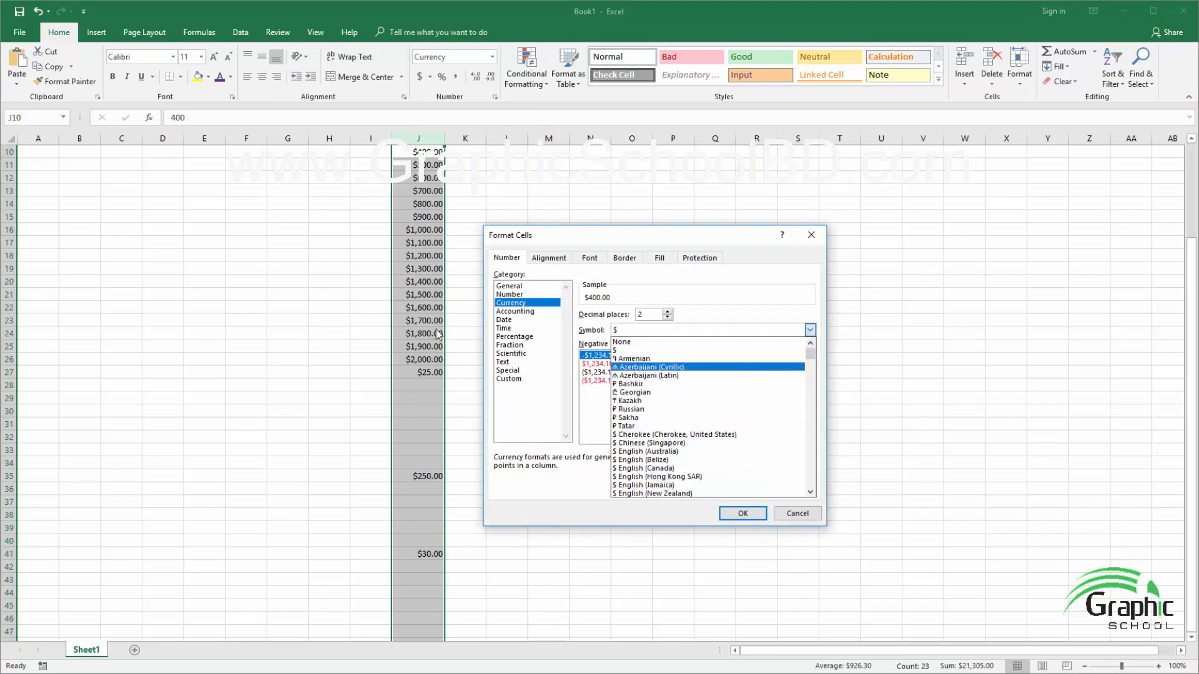
pyautogui.click(810, 516)
pyautogui.click(810, 516)
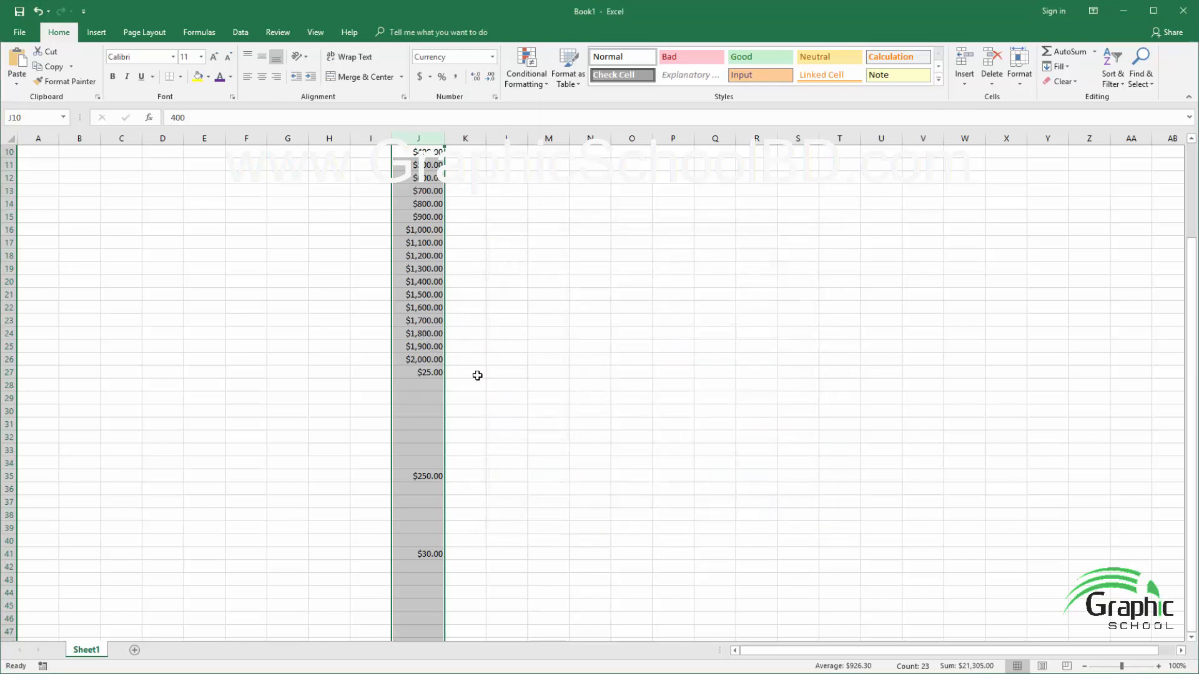
pyautogui.click(423, 369)
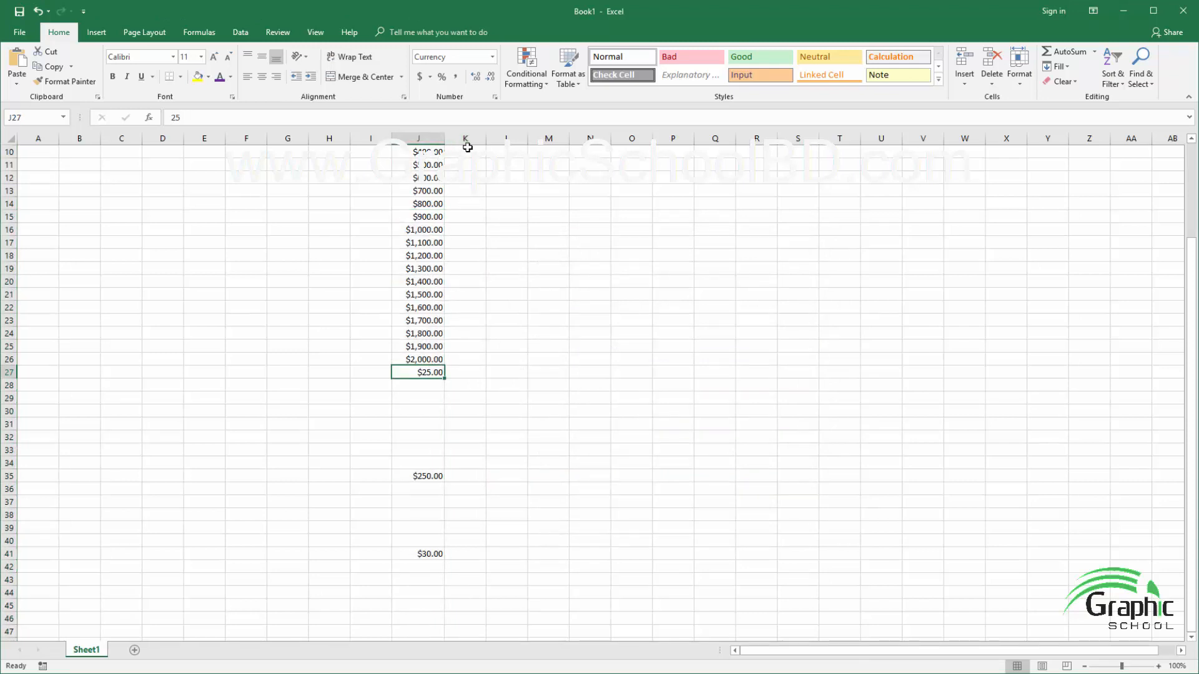
# Step: Apply the Accounting number format to the whole of column J
pyautogui.click(428, 138)
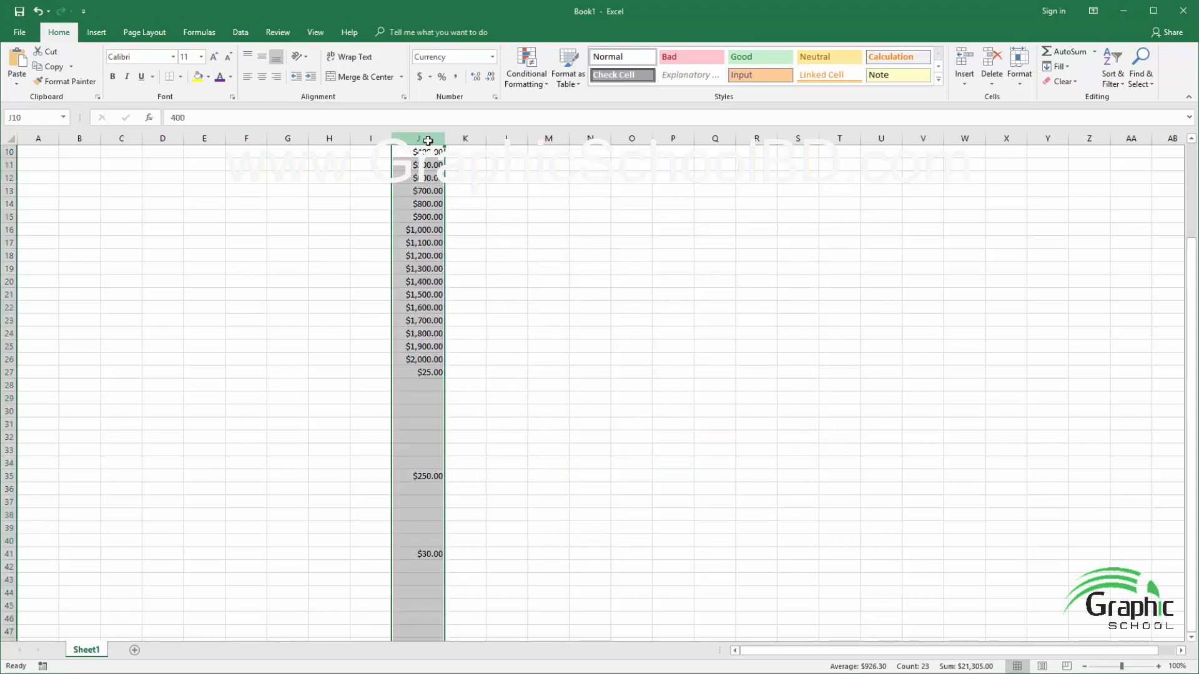
pyautogui.click(492, 57)
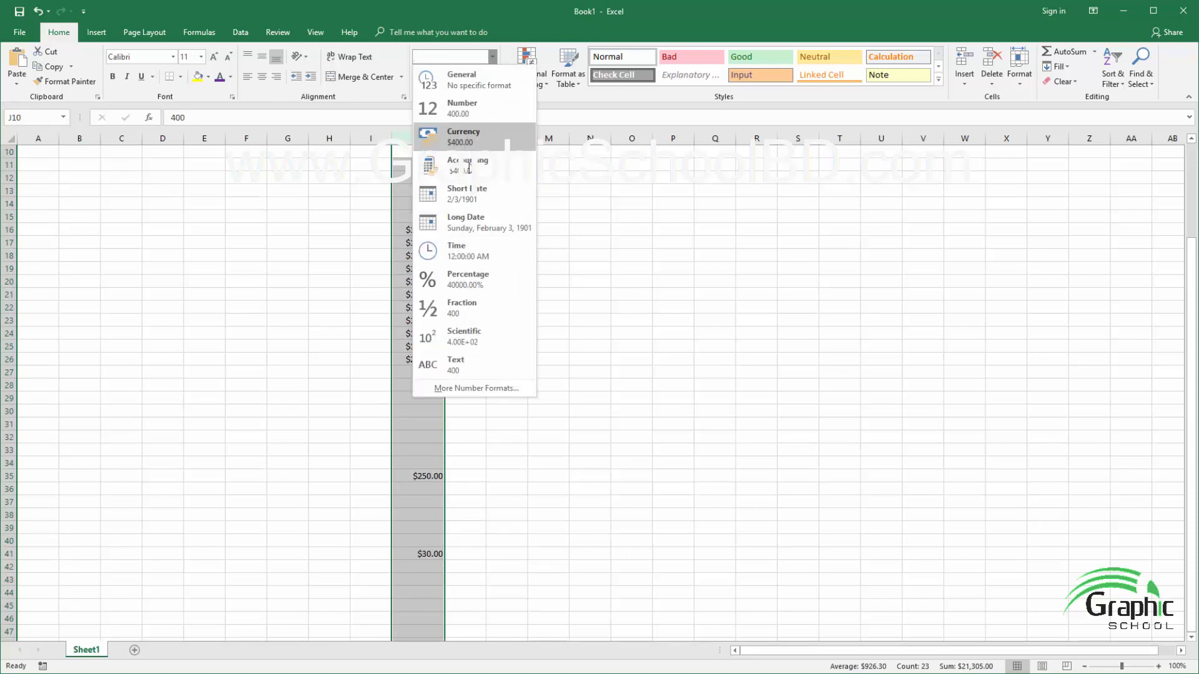
pyautogui.click(469, 167)
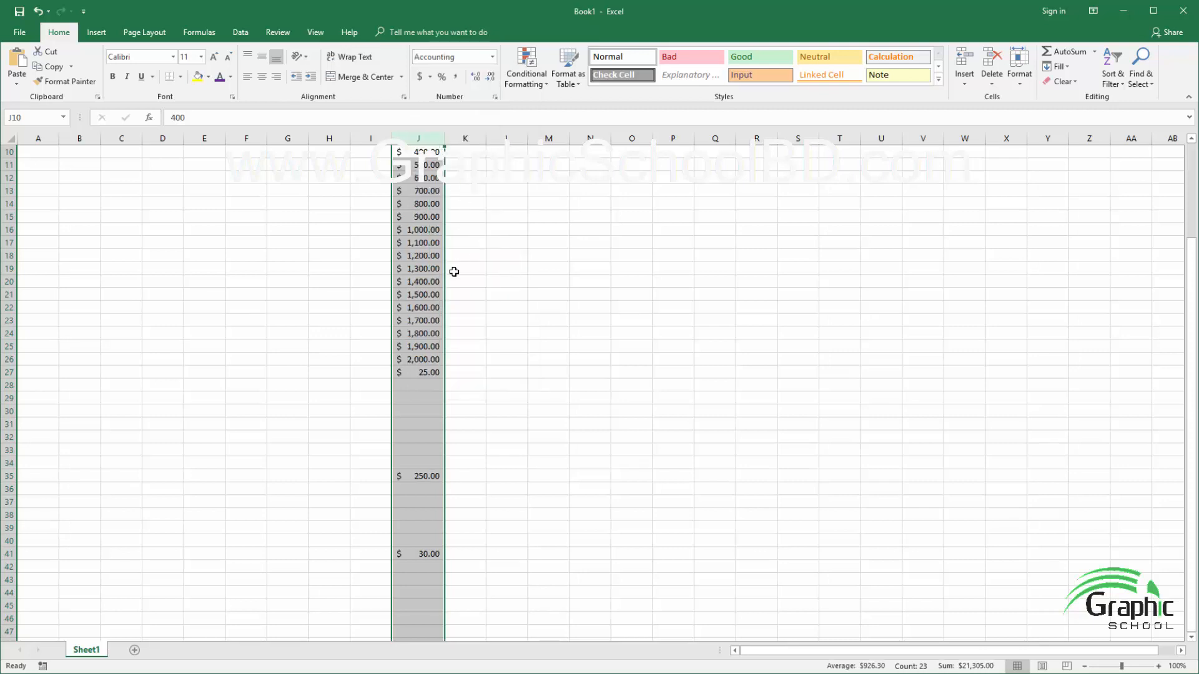
pyautogui.click(422, 322)
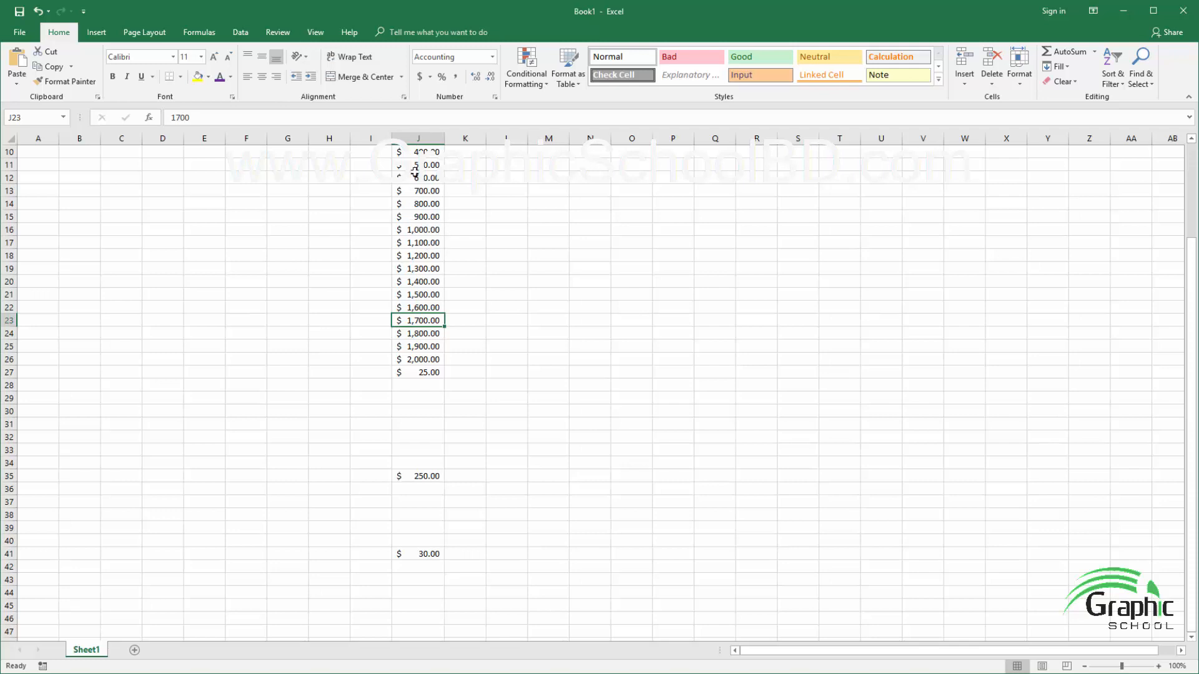
pyautogui.click(415, 136)
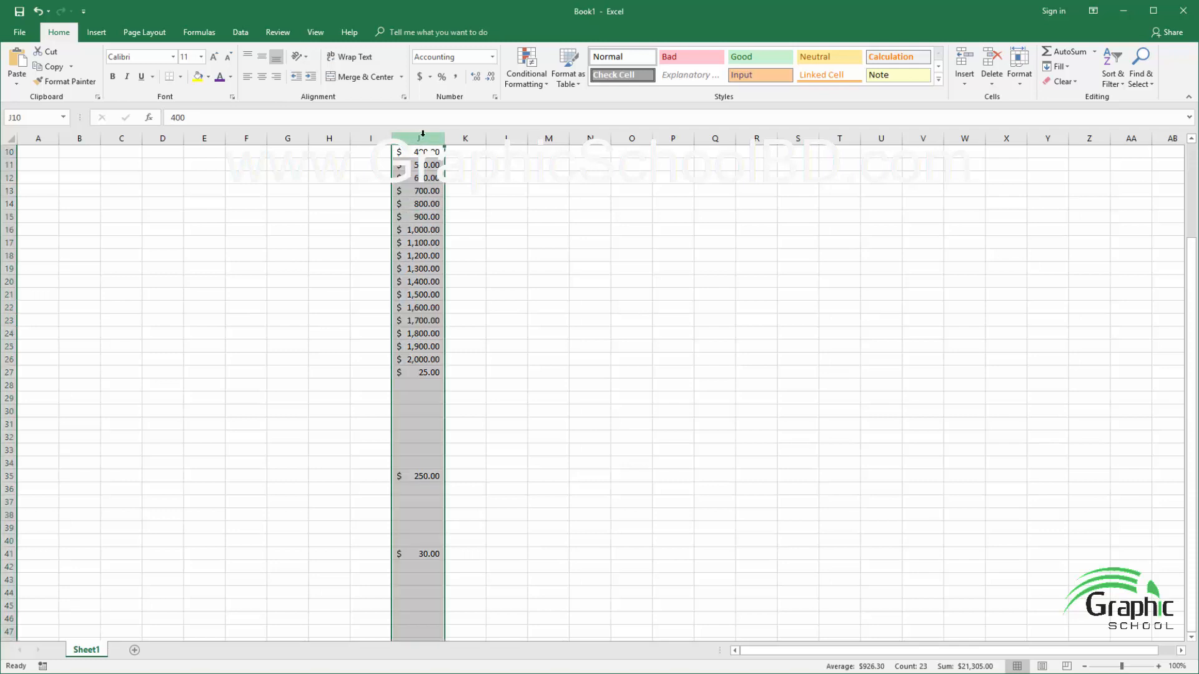
pyautogui.click(492, 56)
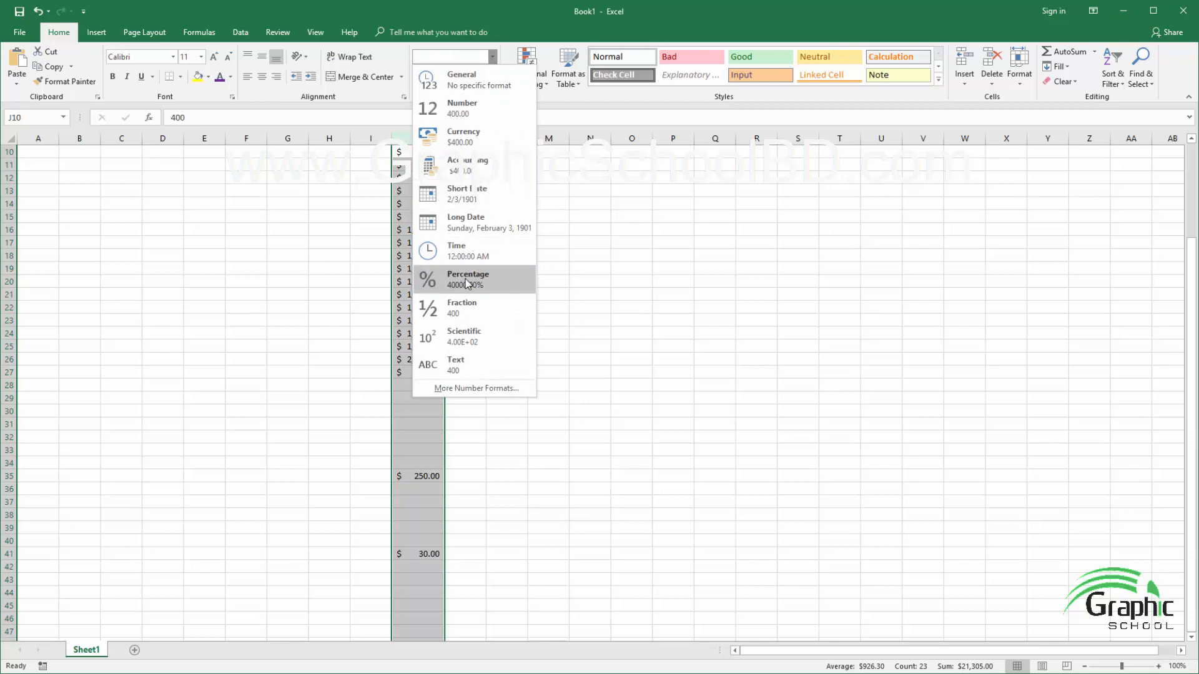
pyautogui.click(507, 388)
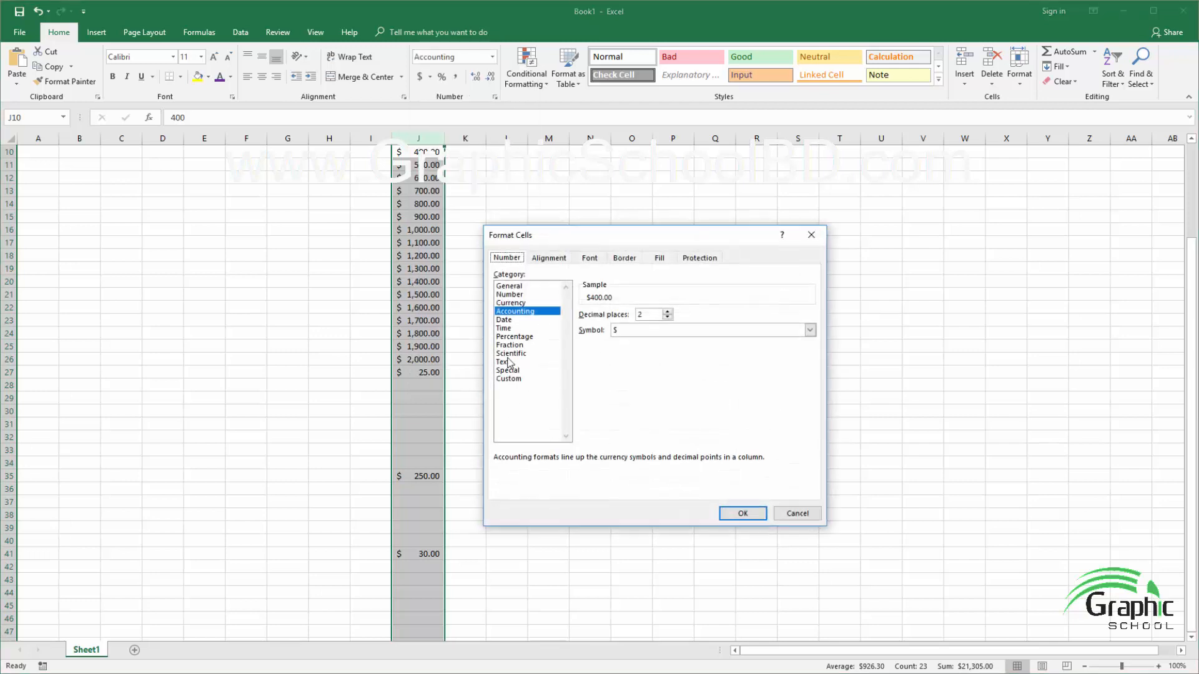
pyautogui.click(667, 312)
pyautogui.click(795, 513)
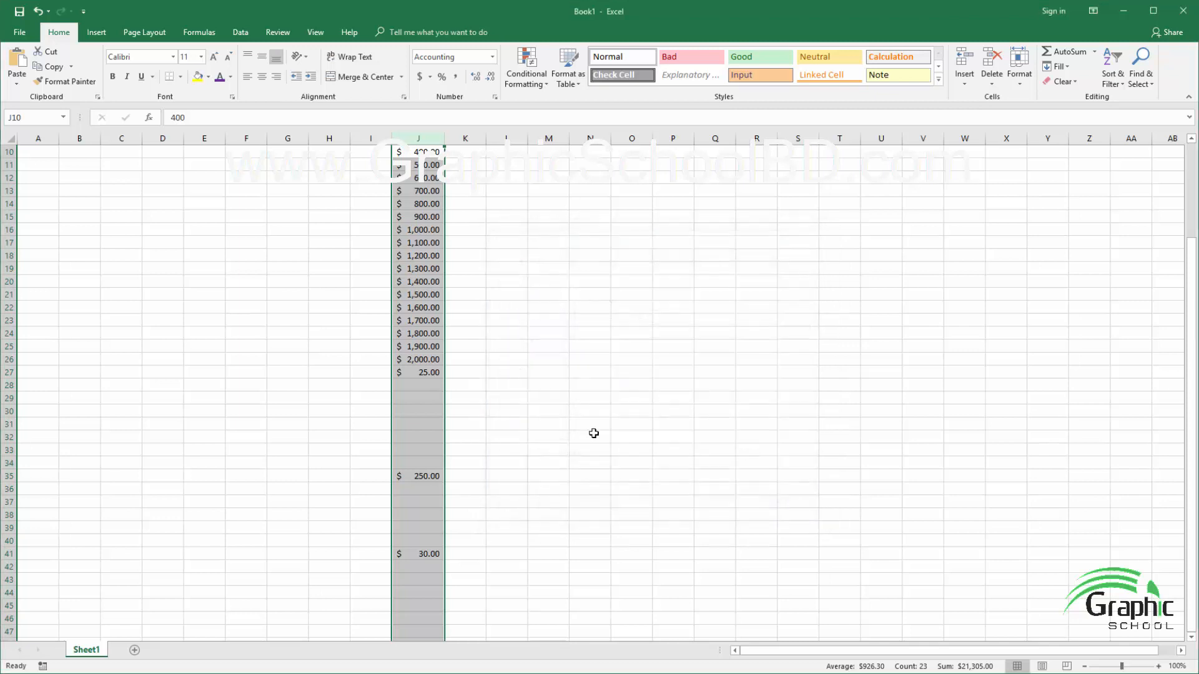
# Step: Apply the Short Date number format to the empty range M13:M25
pyautogui.click(492, 57)
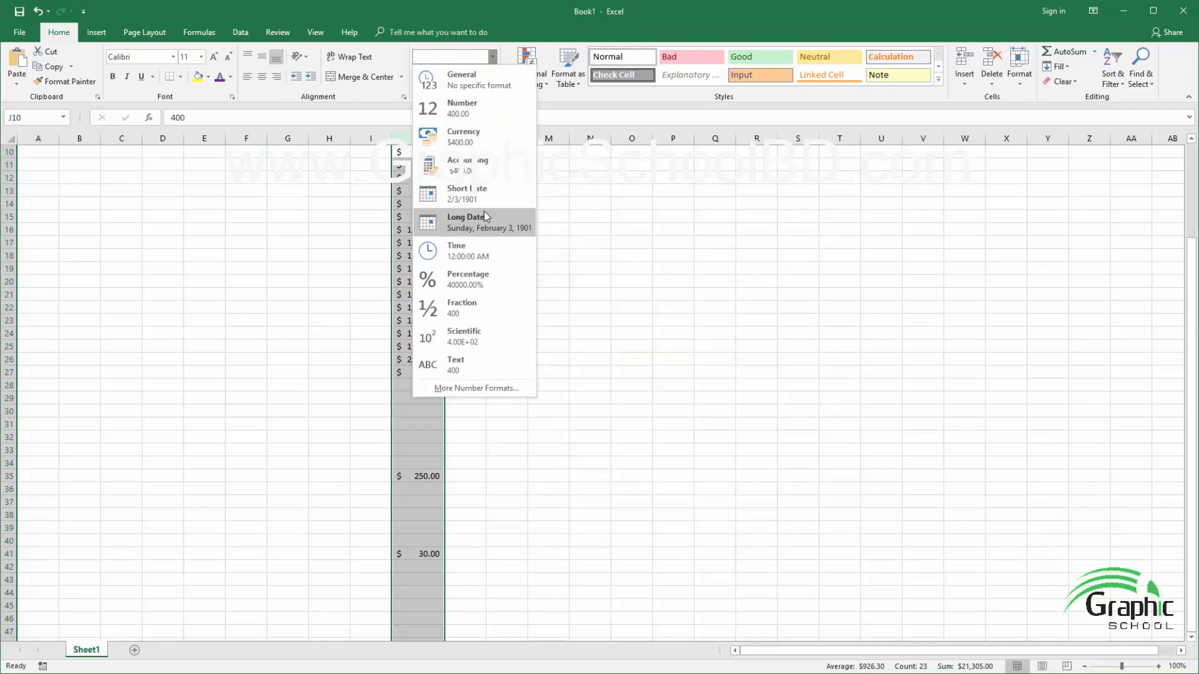
pyautogui.click(554, 223)
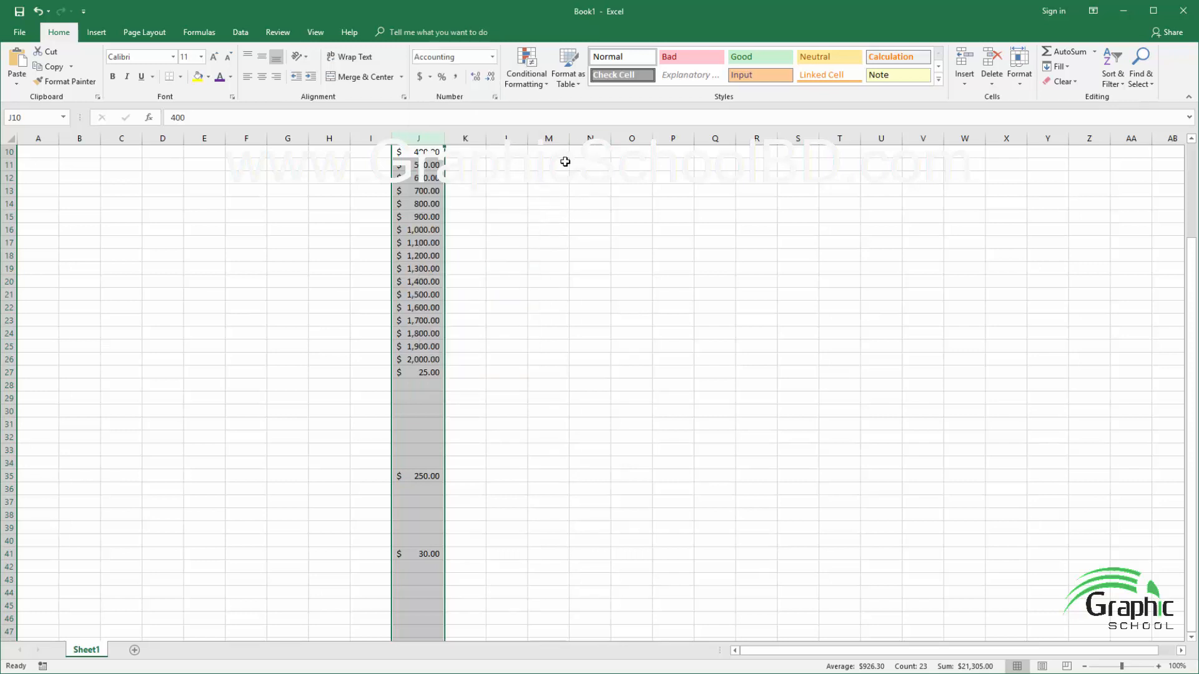
pyautogui.click(546, 191)
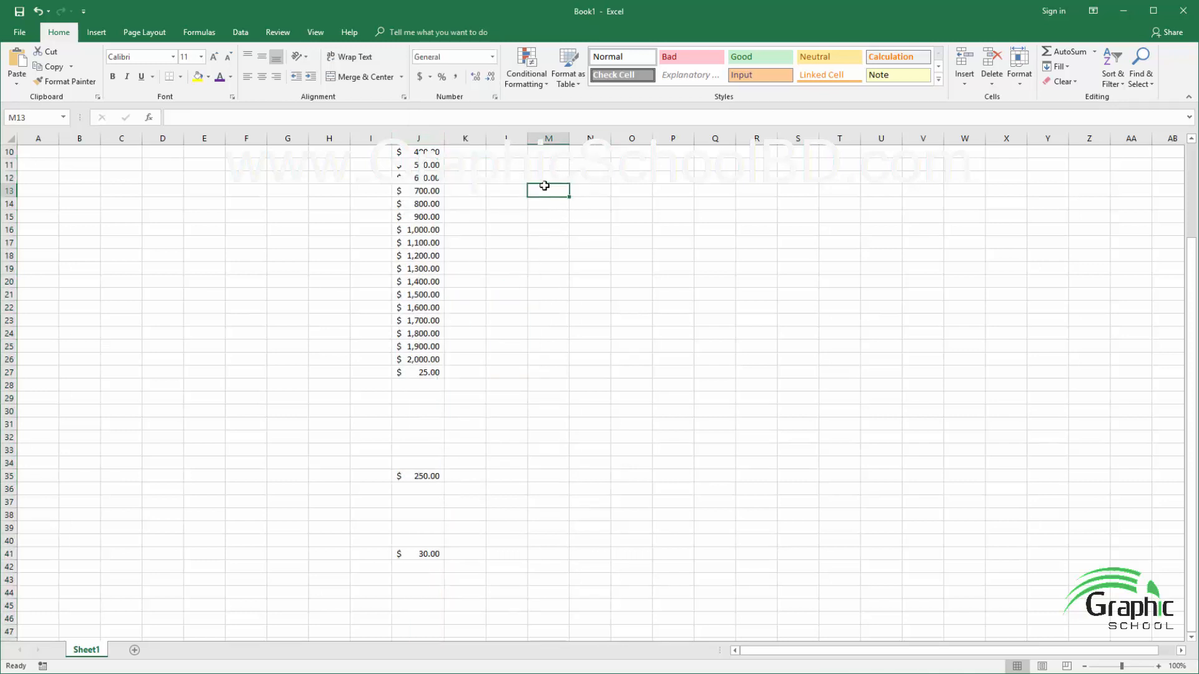
pyautogui.moveTo(543, 184); pyautogui.dragTo(546, 342)
pyautogui.click(542, 254)
pyautogui.moveTo(546, 190); pyautogui.dragTo(548, 347)
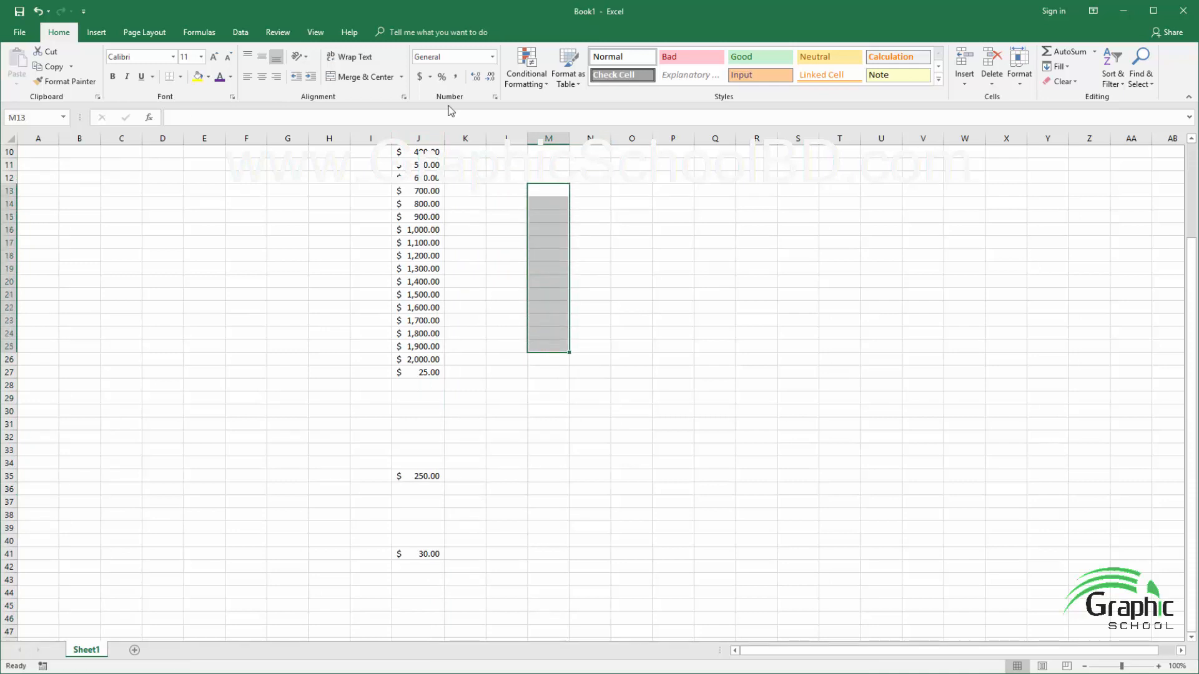
pyautogui.click(492, 57)
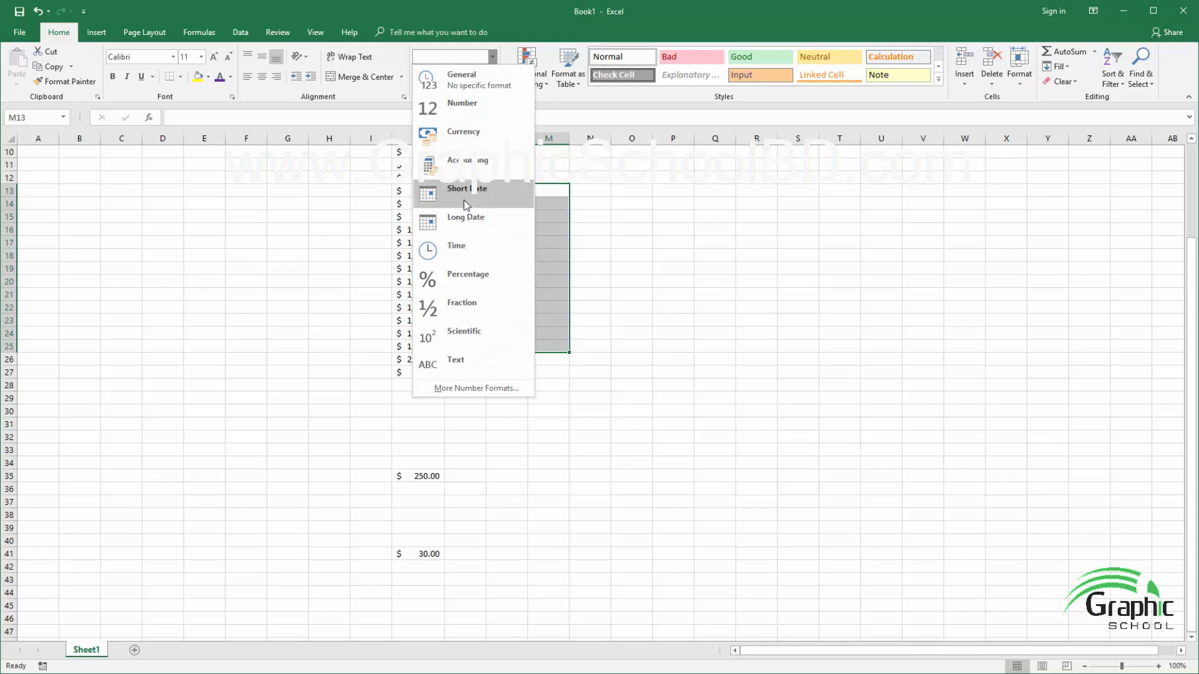
pyautogui.click(465, 206)
# Step: Enter 22 in the date-formatted cell M14 and select that cell again
pyautogui.click(548, 204)
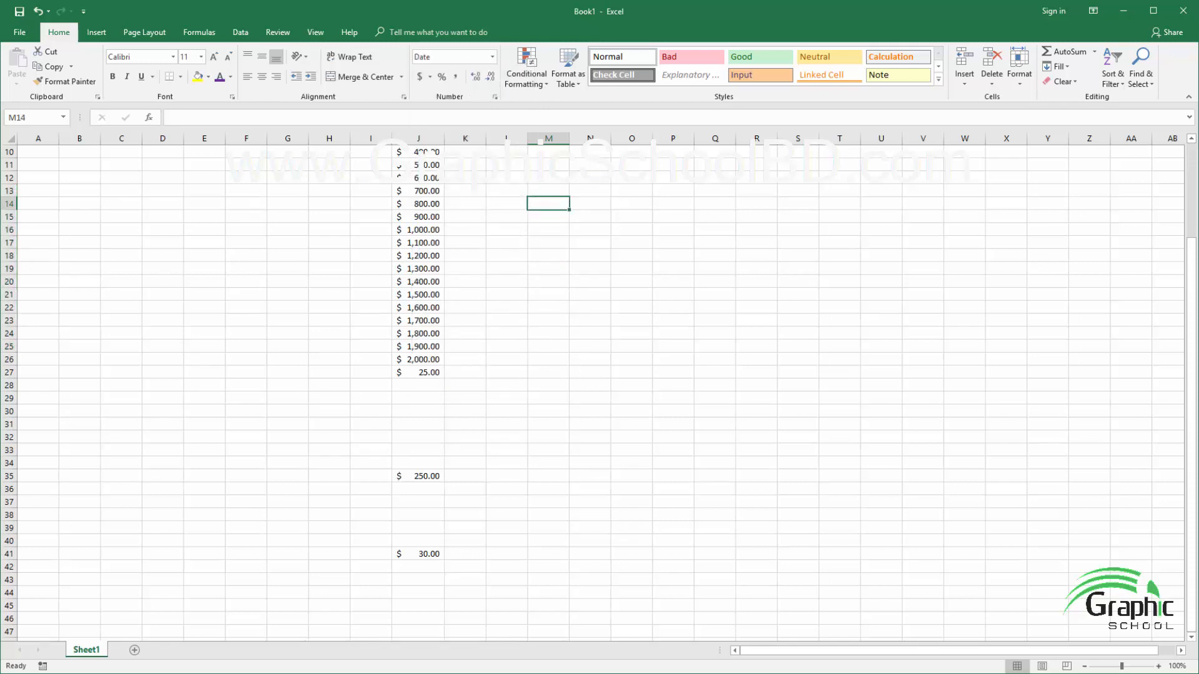
pyautogui.write('22')
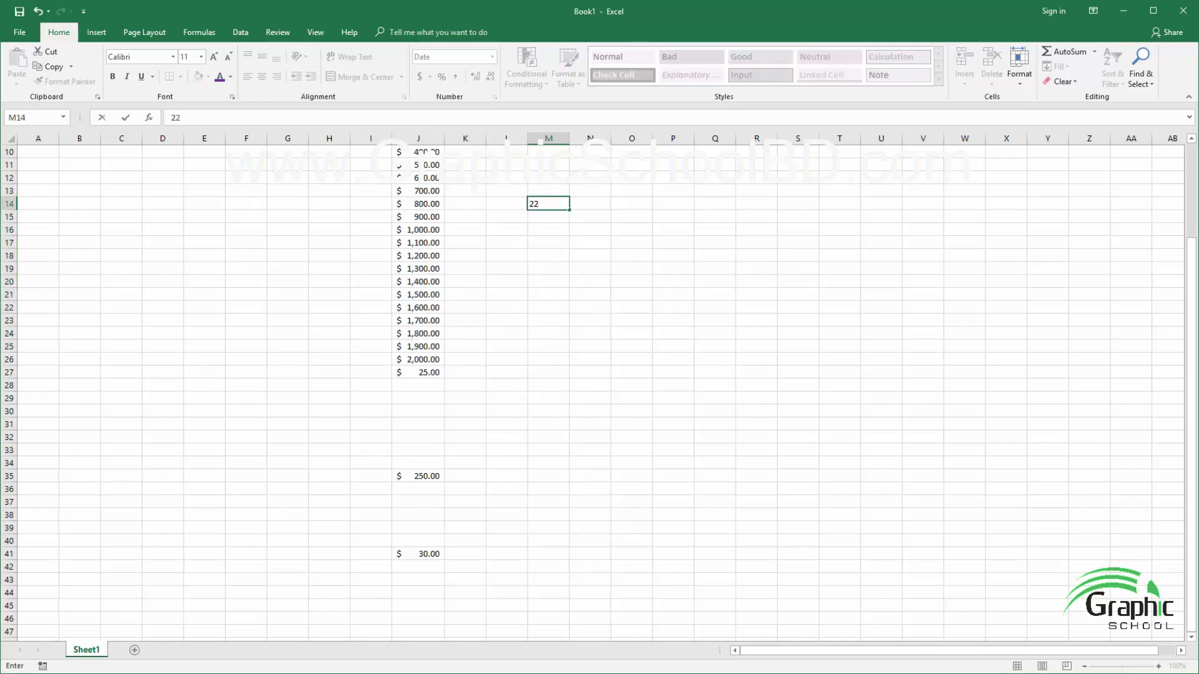
pyautogui.press('Return')
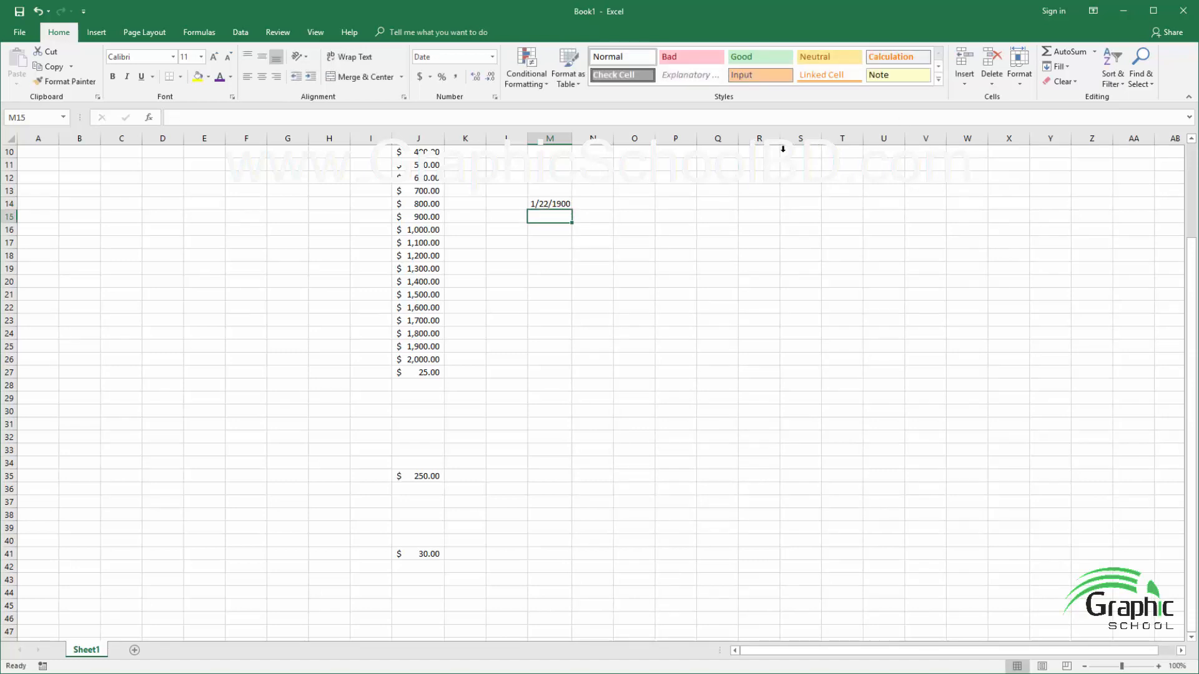
pyautogui.click(548, 203)
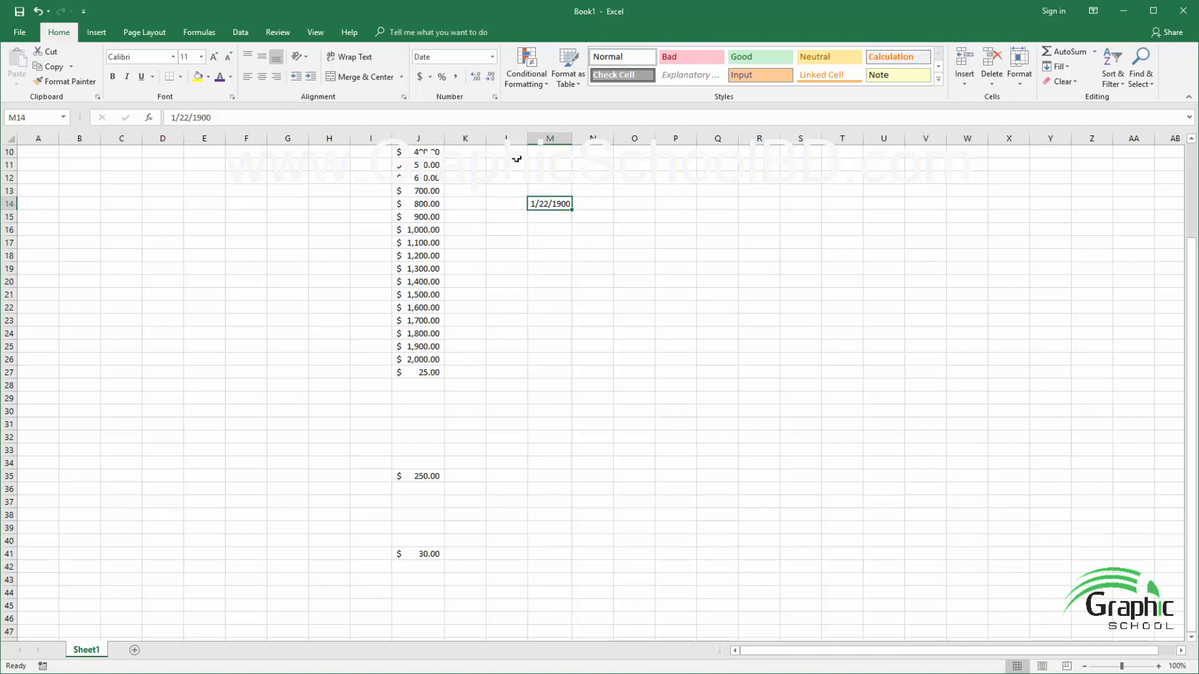
# Step: Apply the Time number format to cell N14 and enter 22 in it
pyautogui.click(588, 199)
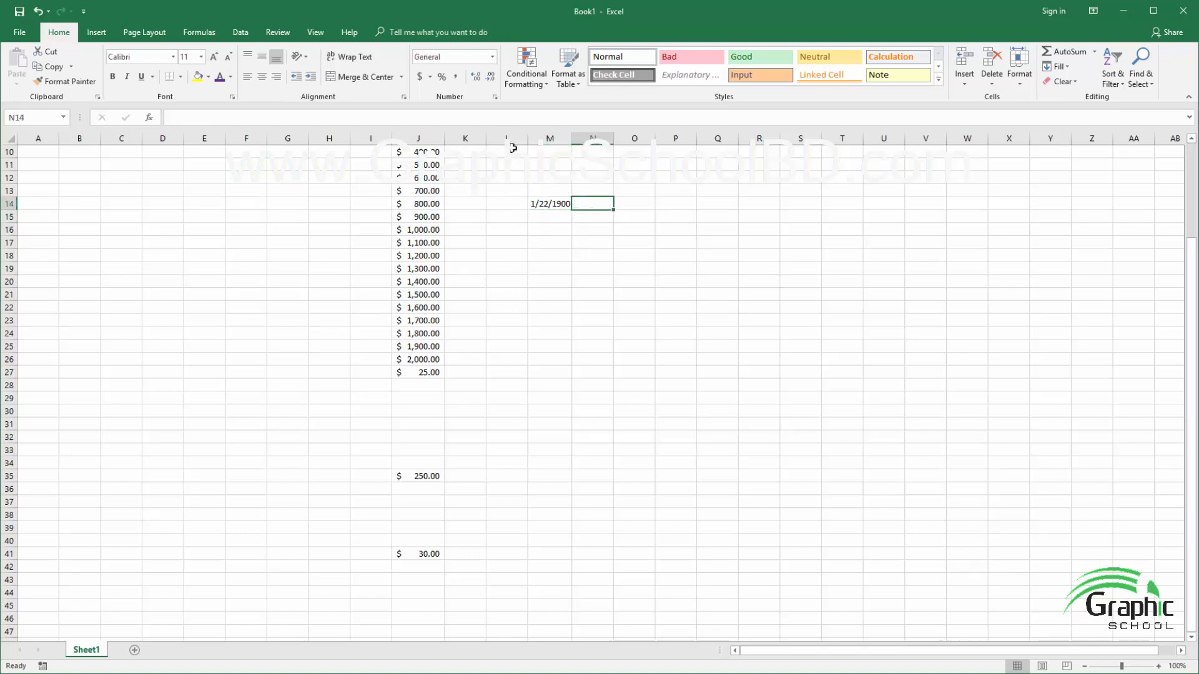
pyautogui.click(492, 56)
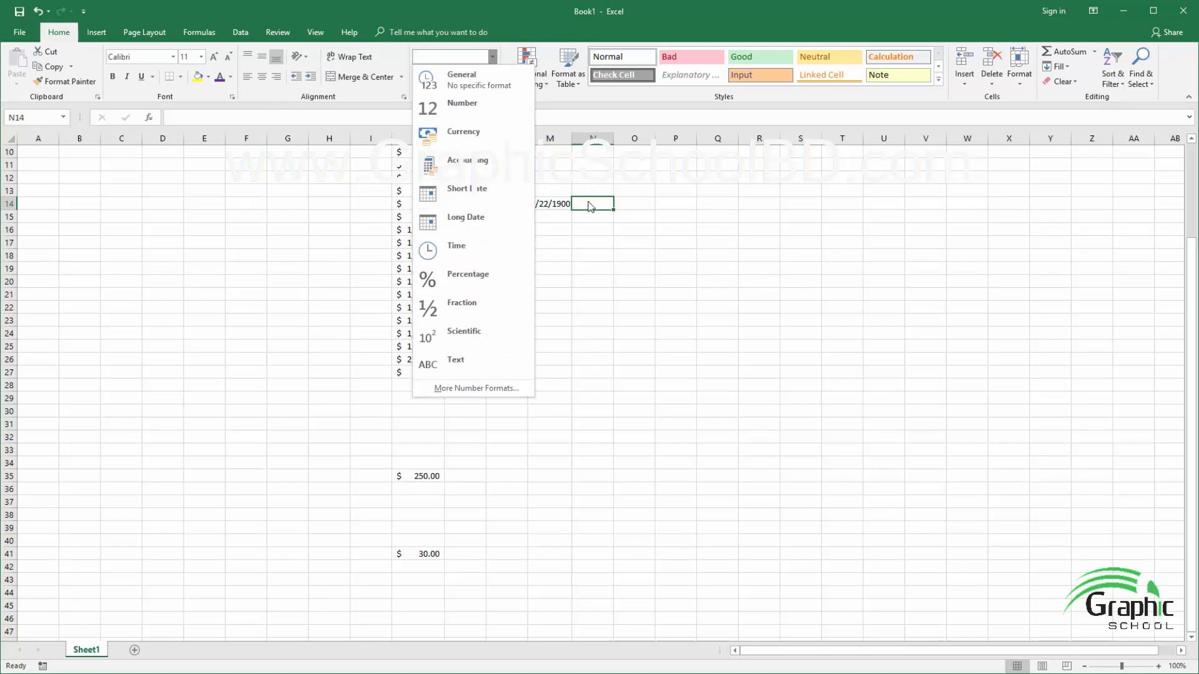
pyautogui.click(431, 248)
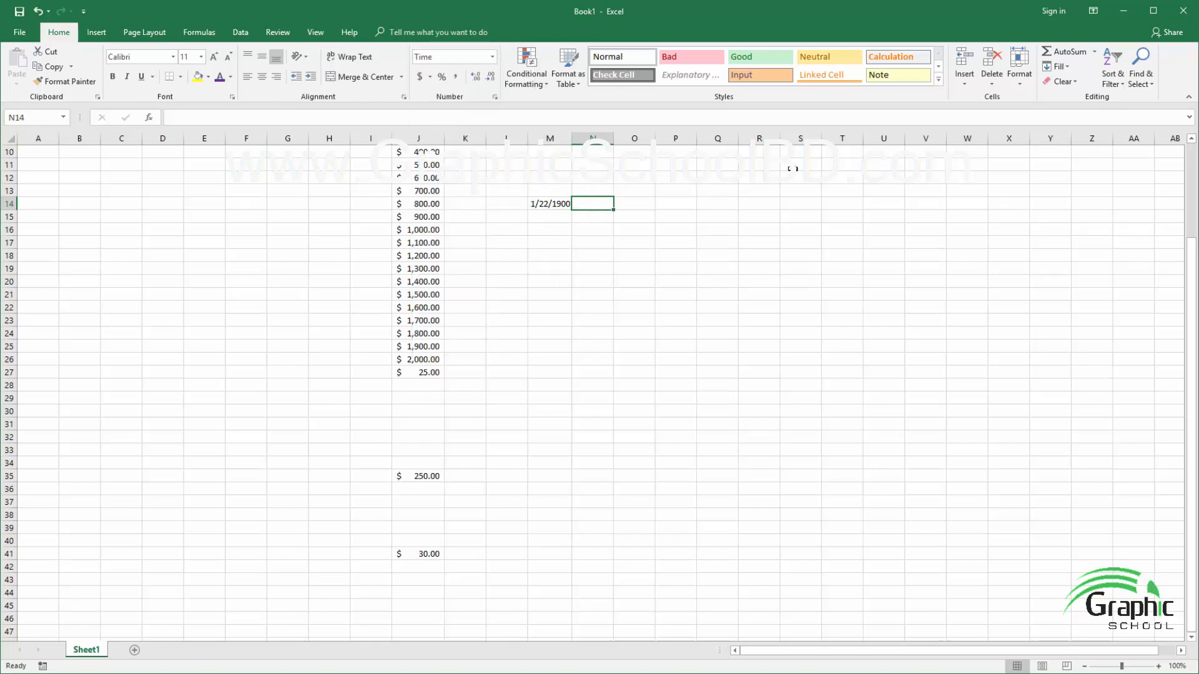
pyautogui.write('22')
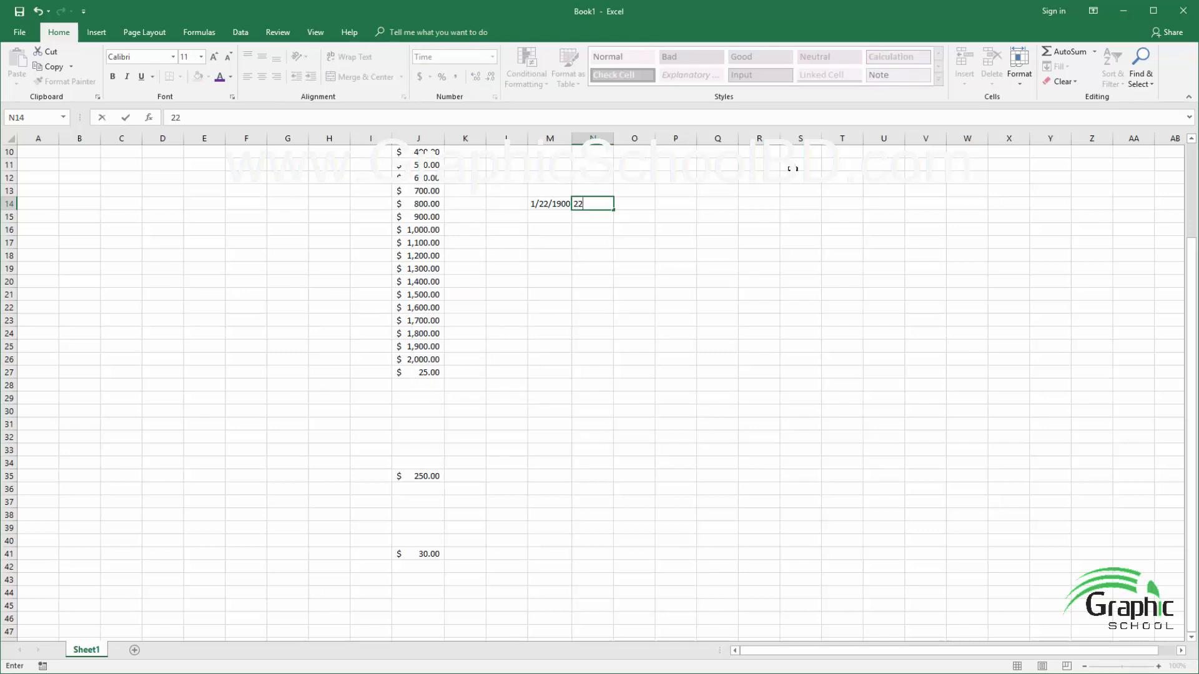
pyautogui.press('Return')
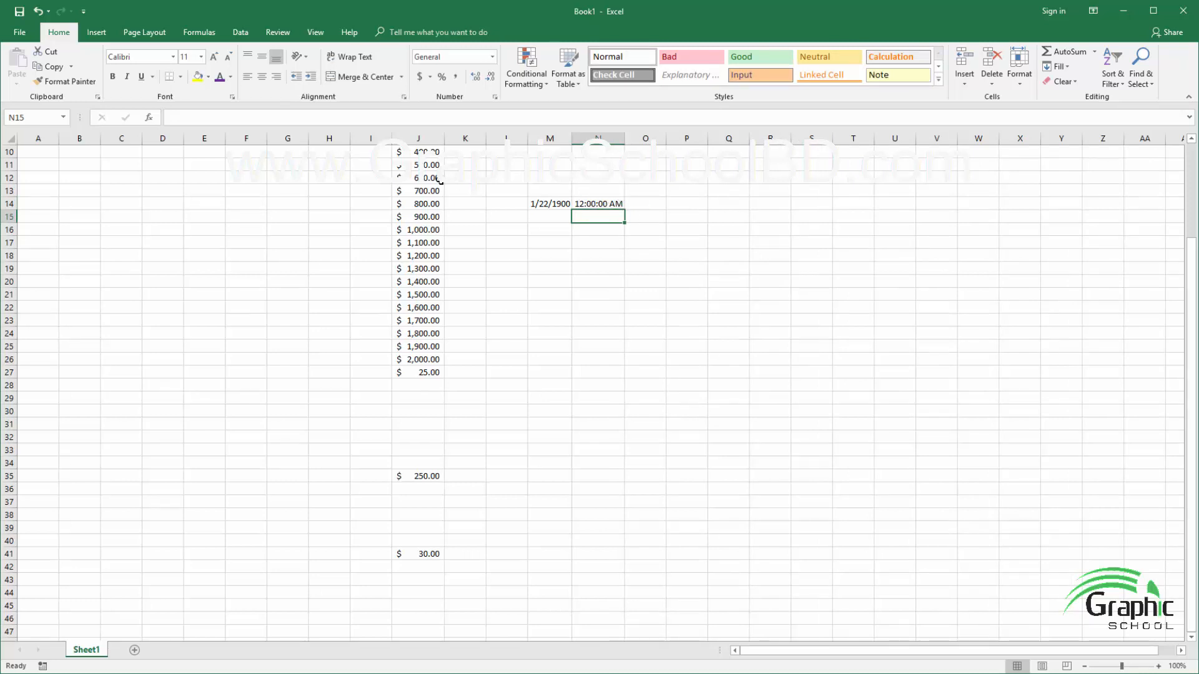
# Step: Reset the whole of column J to General and apply the Percentage format to it
pyautogui.click(492, 57)
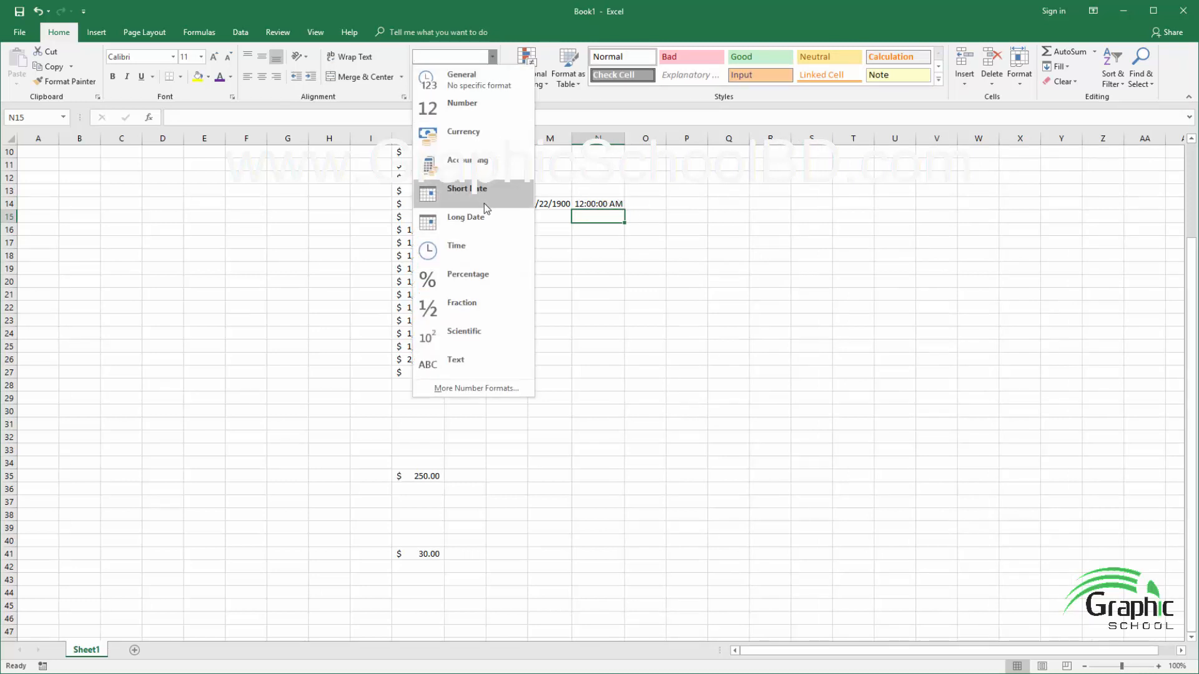
pyautogui.click(592, 294)
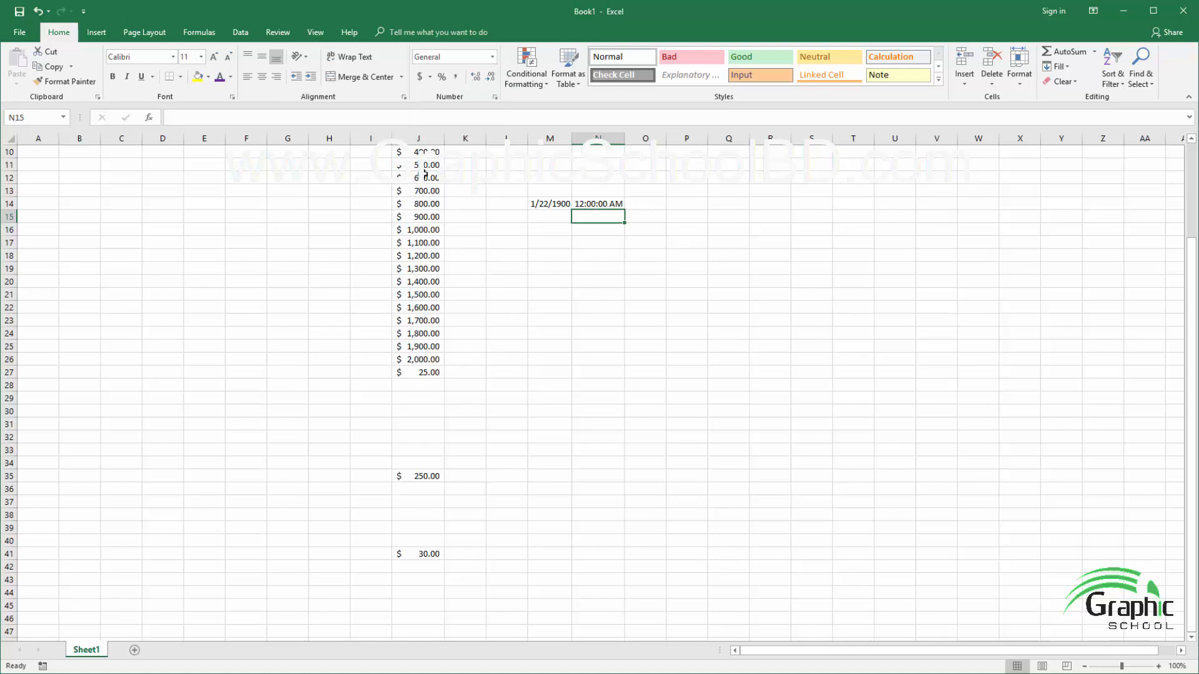
pyautogui.click(424, 138)
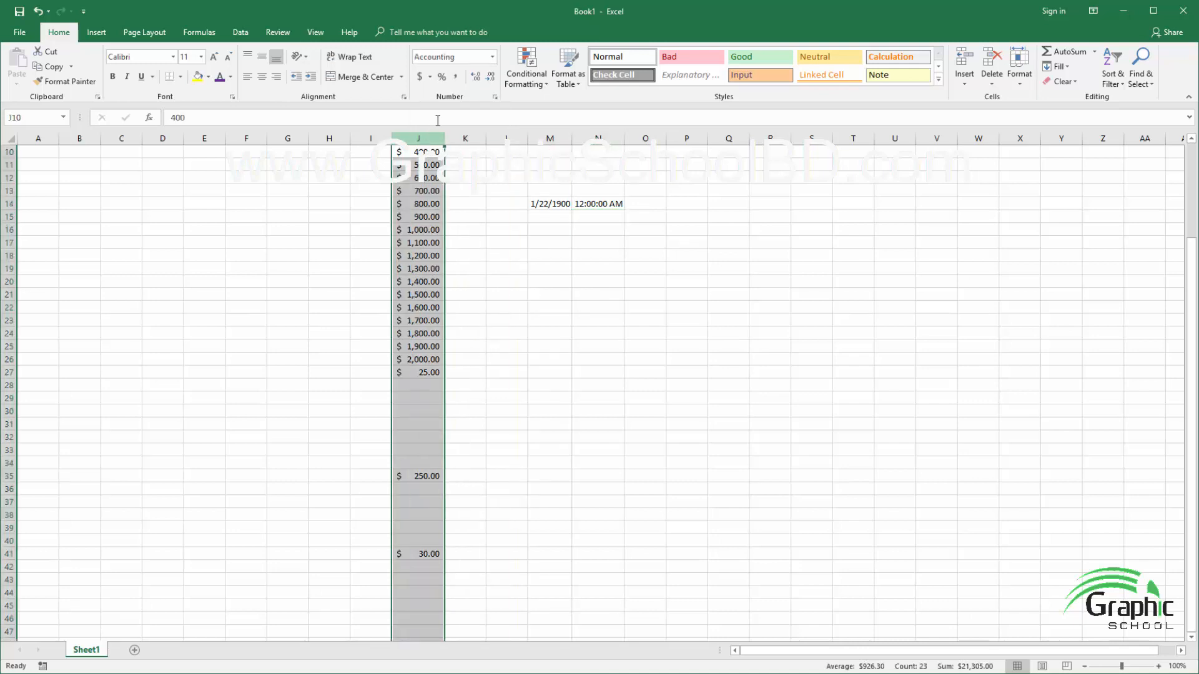
pyautogui.click(492, 57)
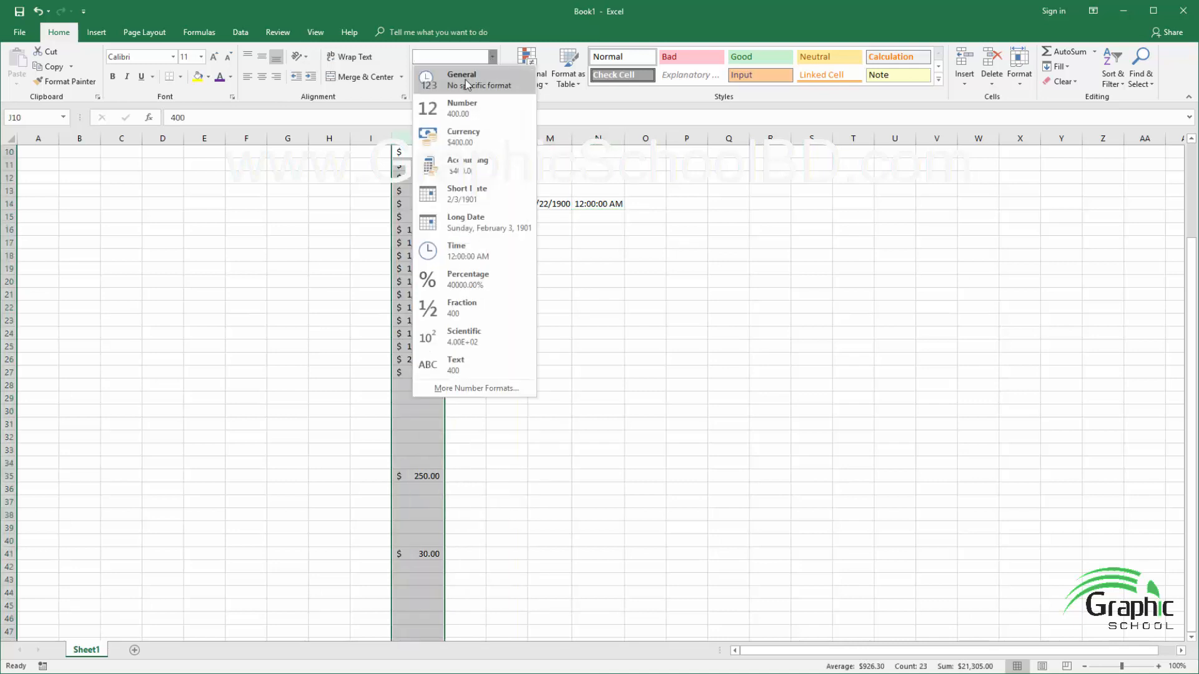
pyautogui.click(466, 83)
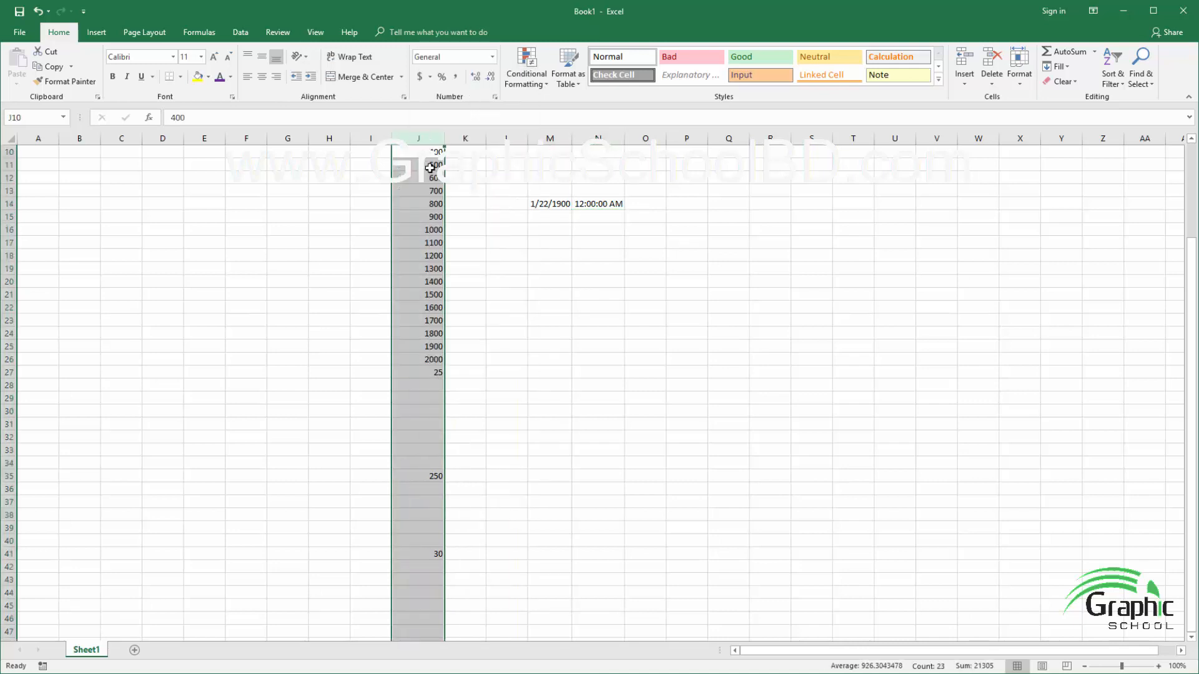
pyautogui.click(442, 76)
pyautogui.click(424, 238)
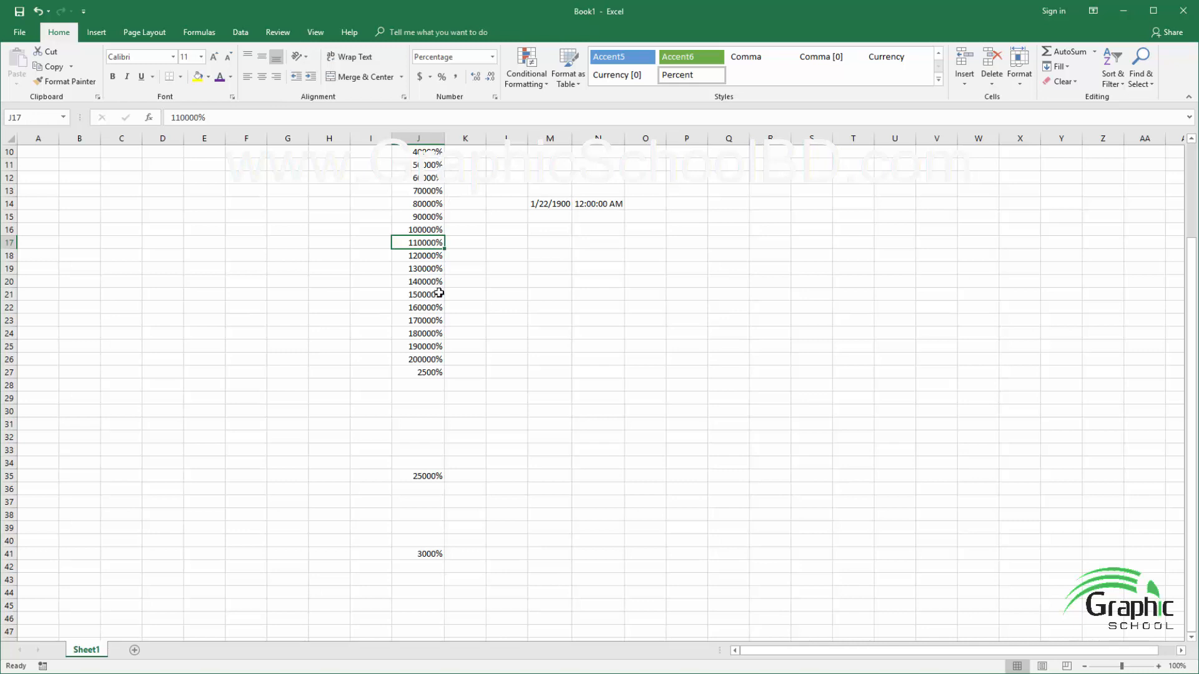
pyautogui.scroll(-3, 453, 299)
pyautogui.scroll(1, 456, 310)
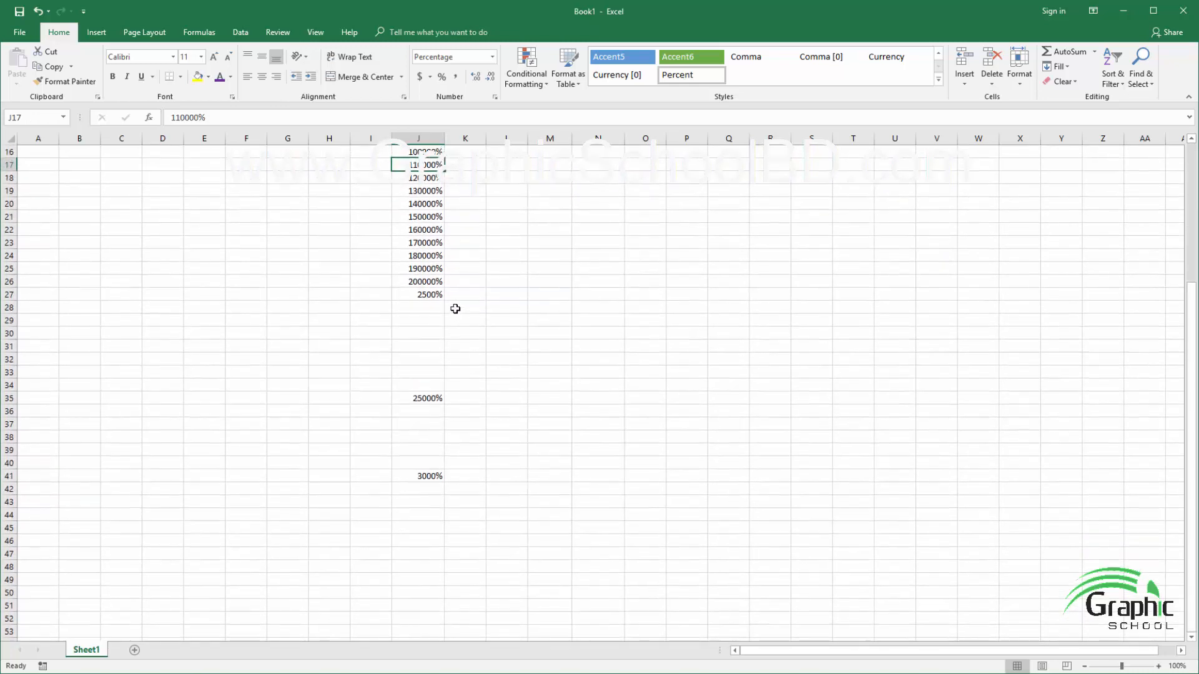
pyautogui.scroll(1, 462, 303)
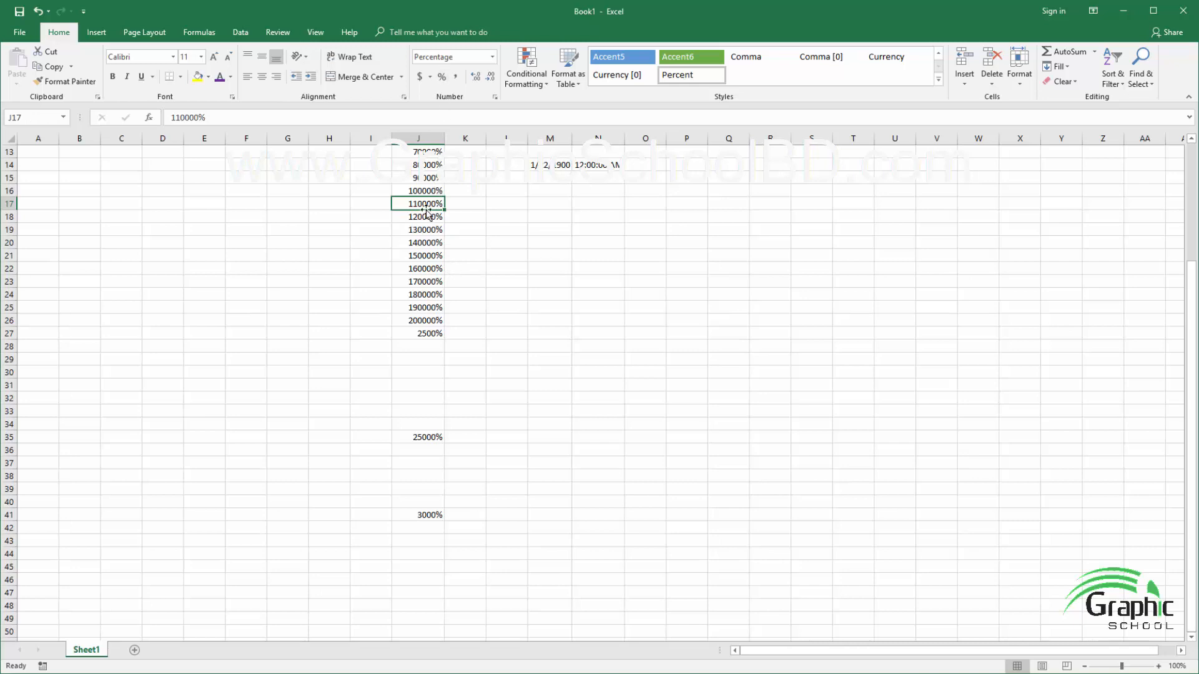
# Step: Enter 22% in the percentage-formatted cell J44, below the existing values
pyautogui.scroll(-2, 437, 247)
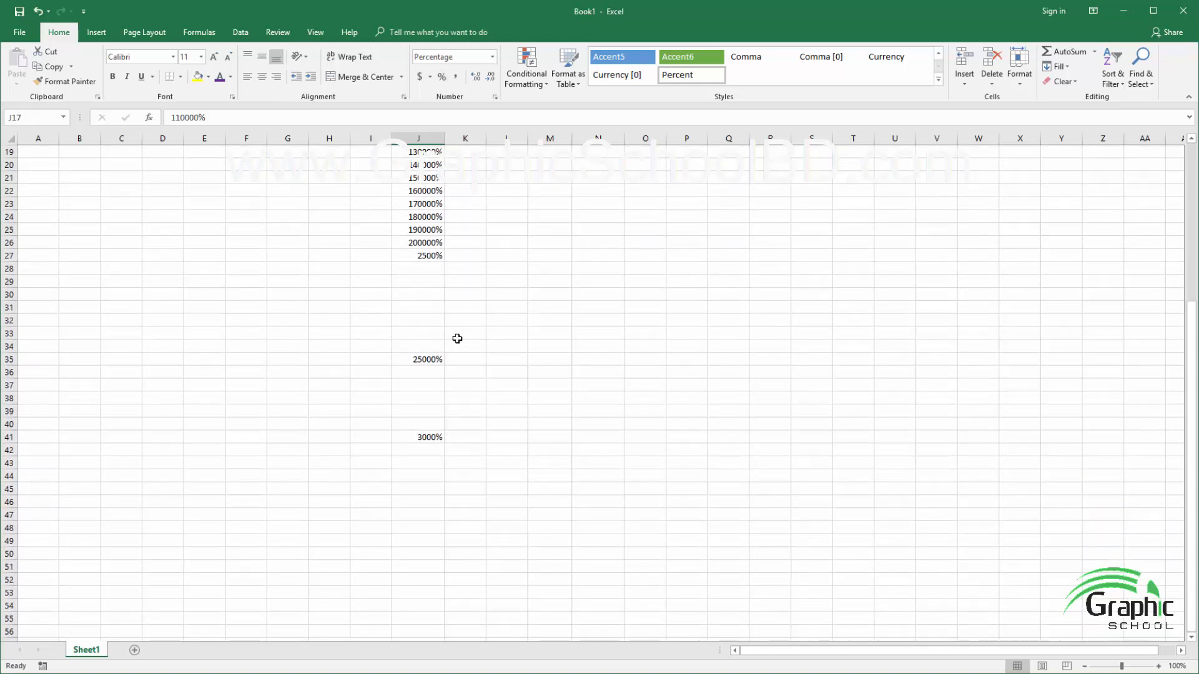
pyautogui.scroll(-1, 543, 319)
pyautogui.click(422, 434)
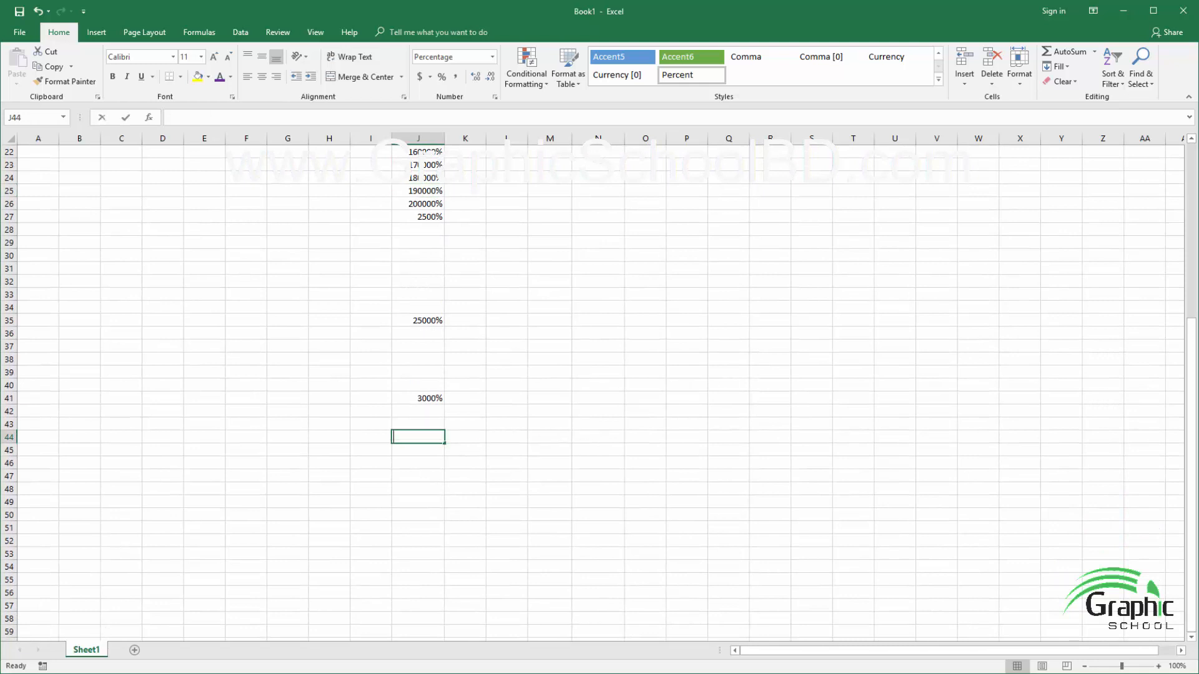
pyautogui.write('22')
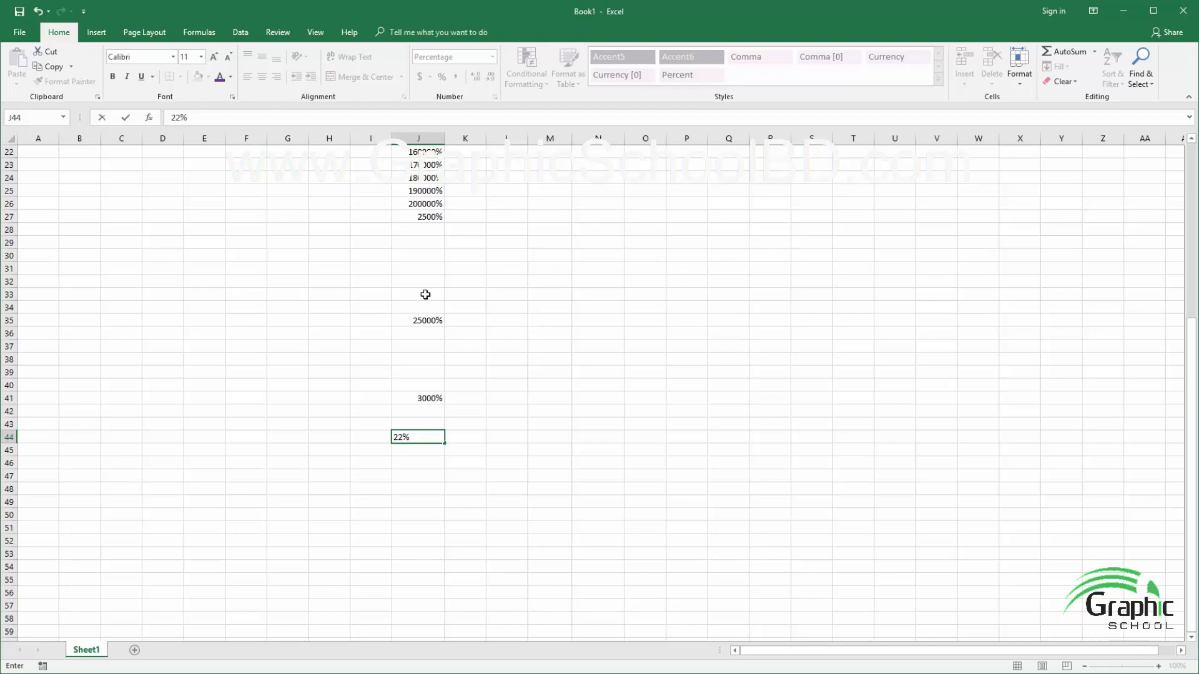
pyautogui.click(408, 254)
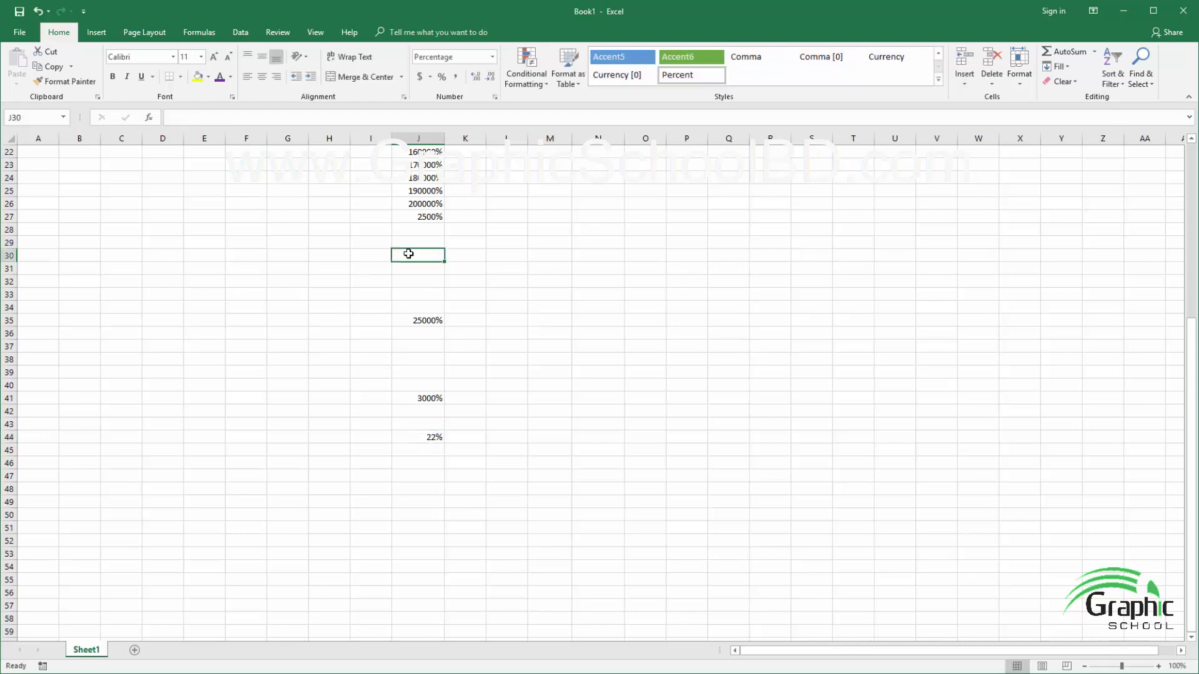
# Step: Set the number format of the whole of column J back to General
pyautogui.click(418, 138)
pyautogui.click(492, 57)
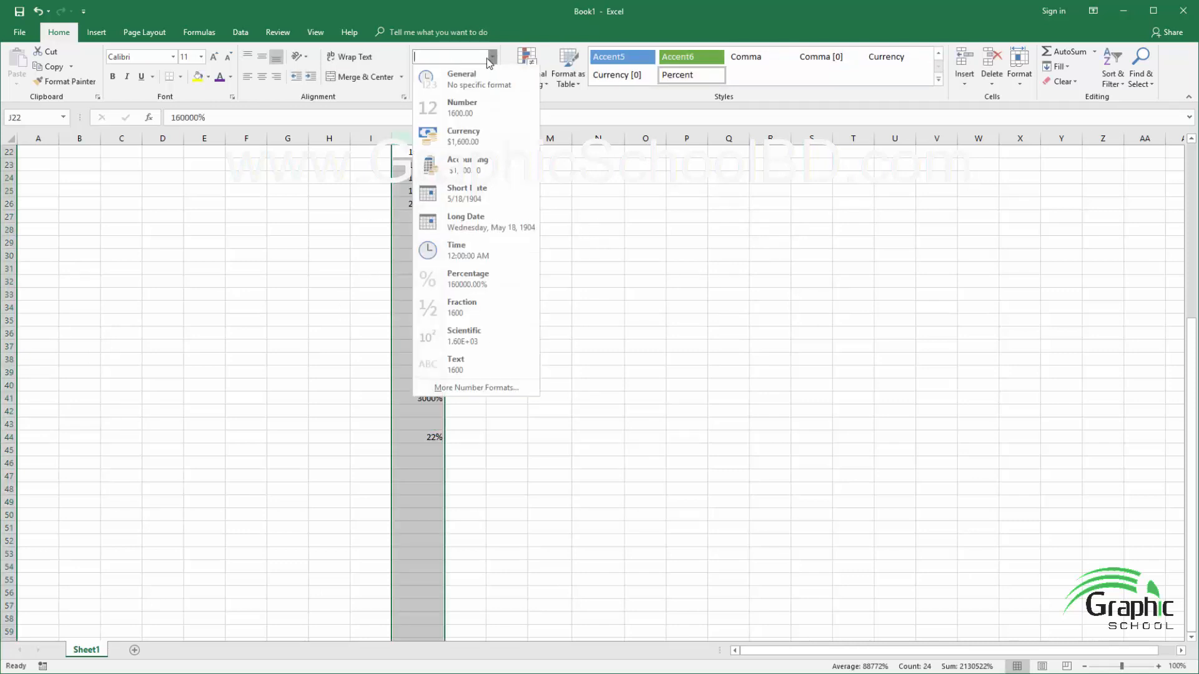
pyautogui.click(440, 77)
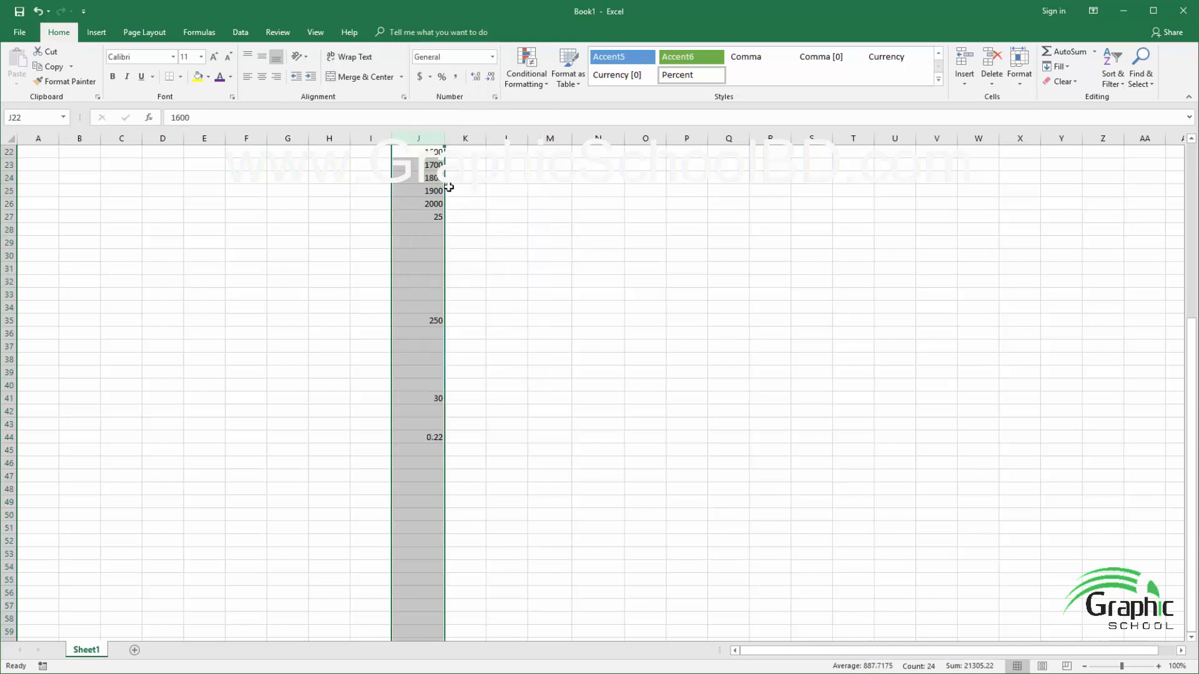
# Step: Apply the Fraction number format to the whole of column J
pyautogui.click(492, 57)
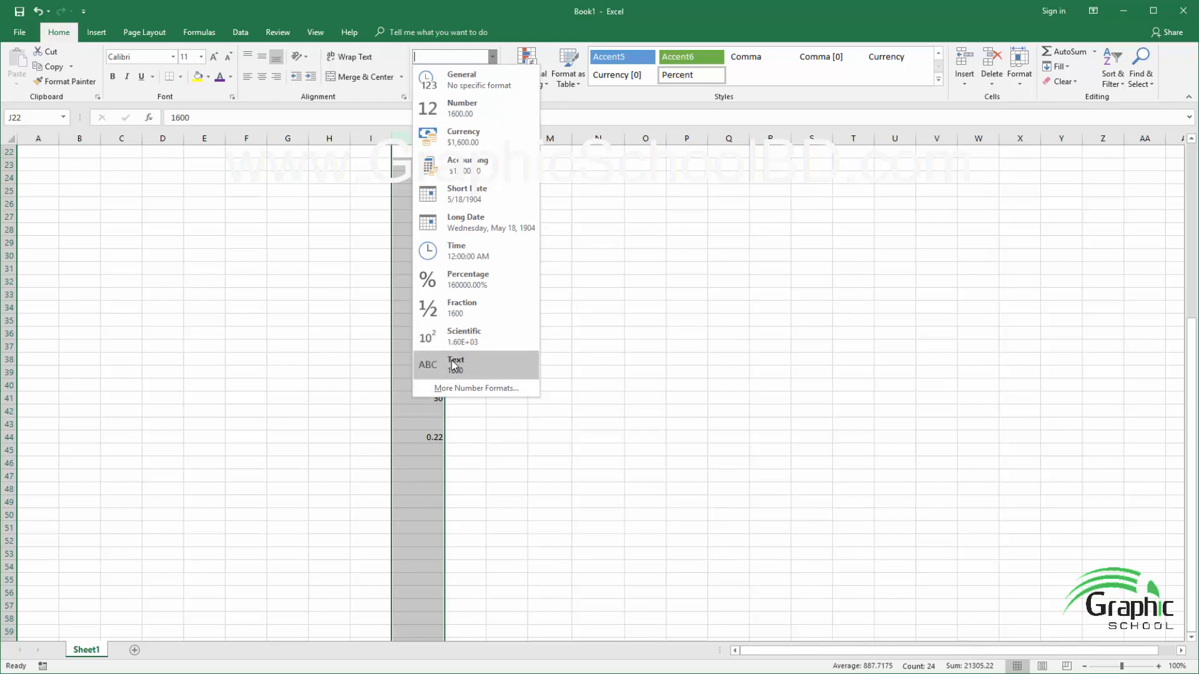
pyautogui.click(465, 317)
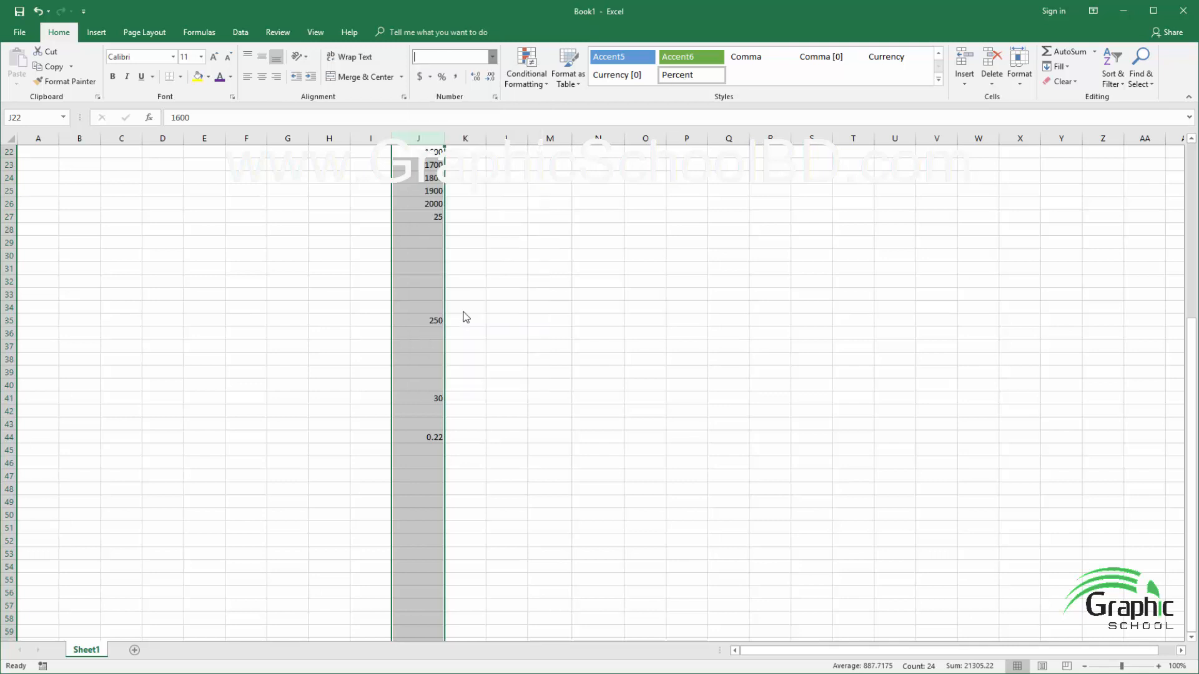
pyautogui.click(454, 203)
pyautogui.moveTo(418, 152); pyautogui.dragTo(442, 444)
# Step: Preview the Text category for cell J44 in the Format Cells dialog, then cancel the dialog
pyautogui.click(437, 440)
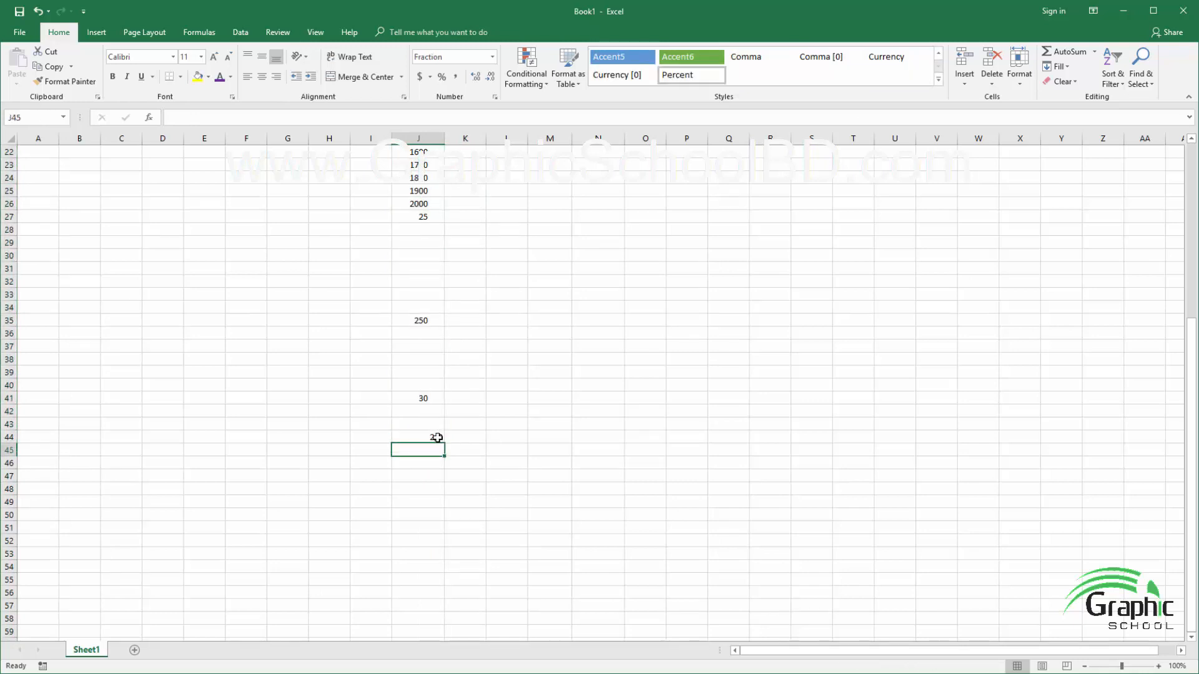
pyautogui.scroll(-2, 471, 372)
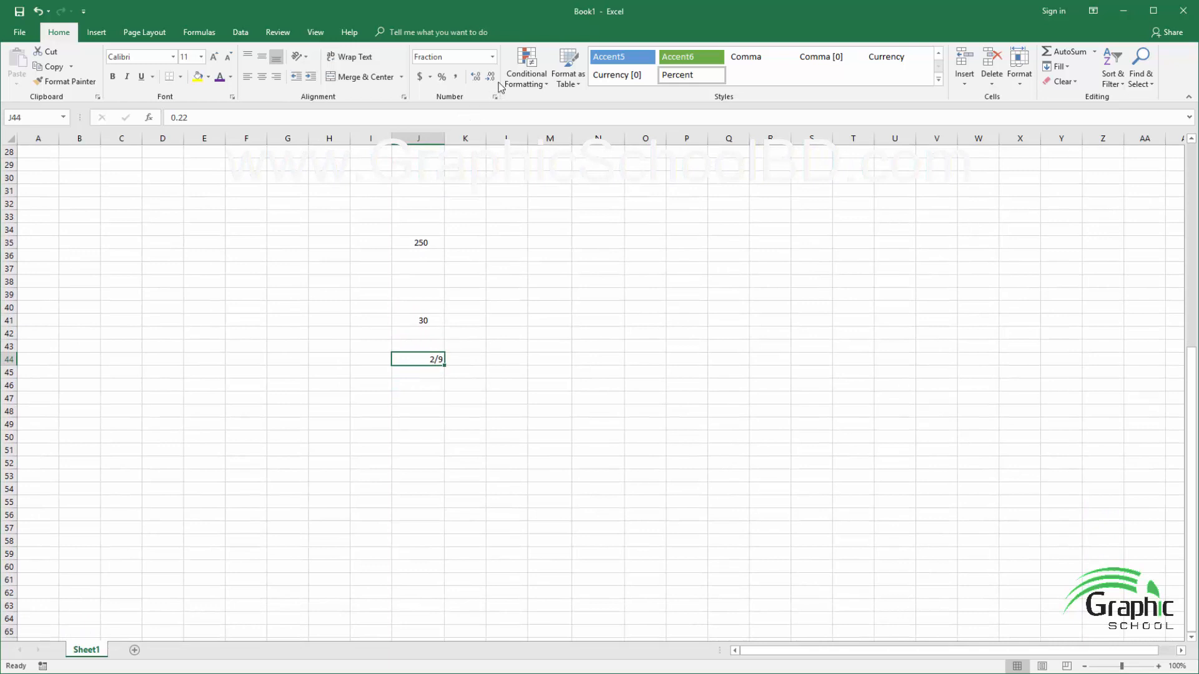
pyautogui.click(492, 57)
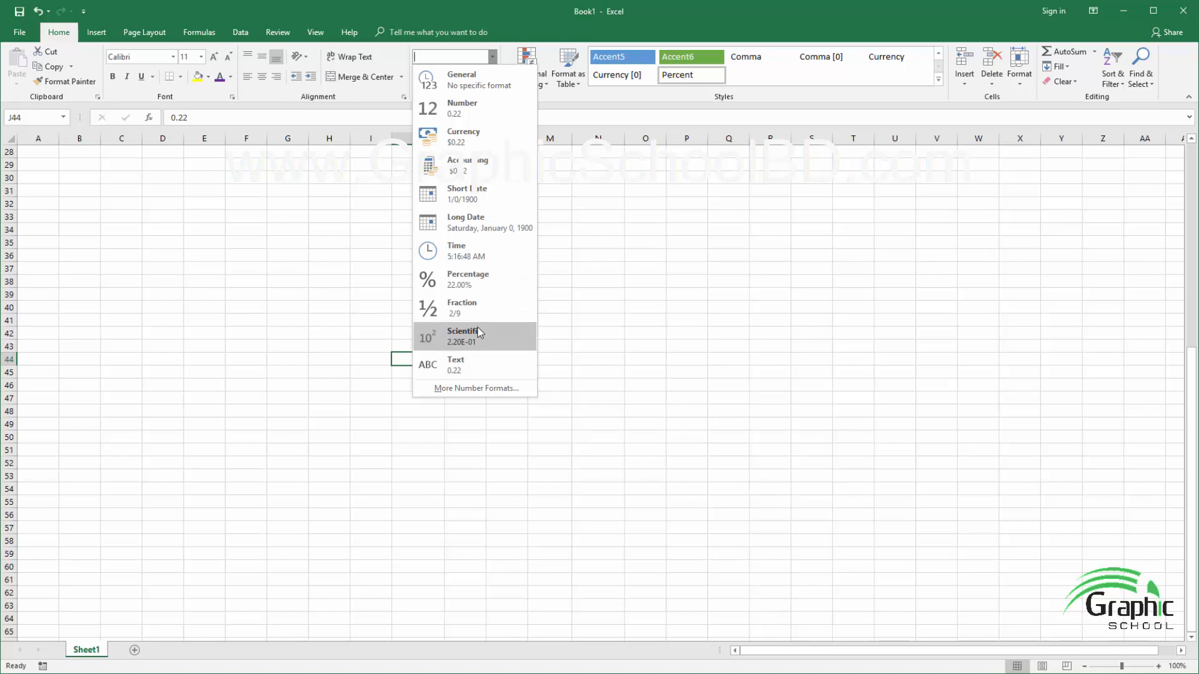
pyautogui.click(467, 388)
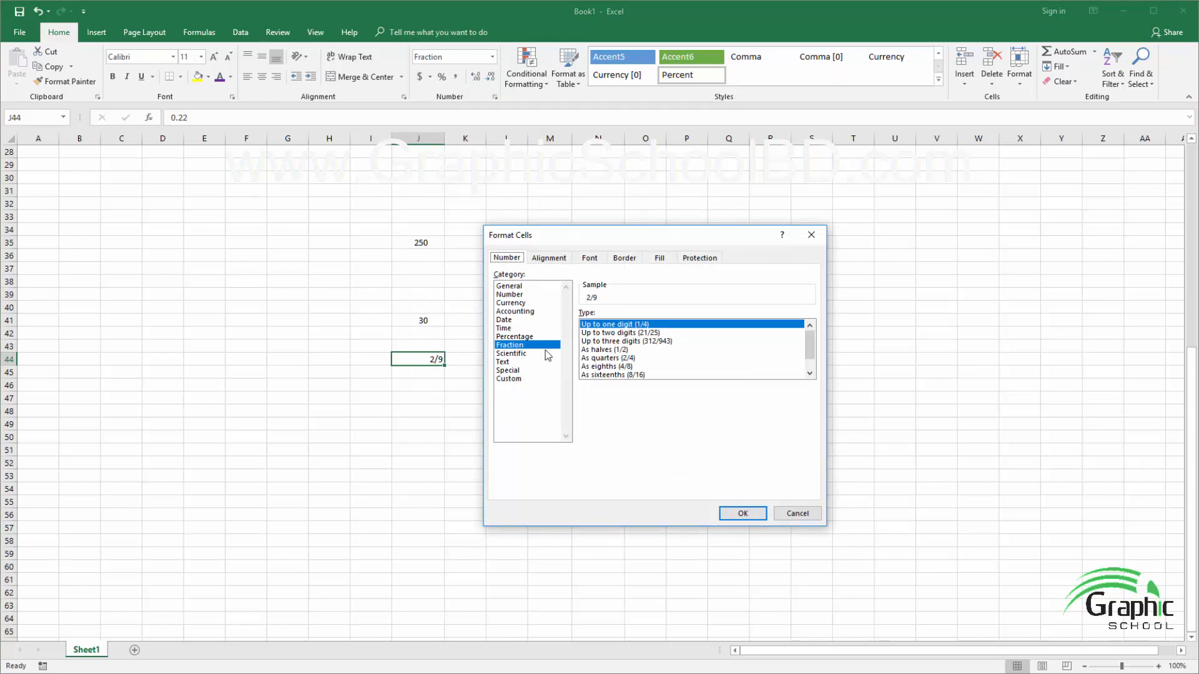
pyautogui.click(505, 362)
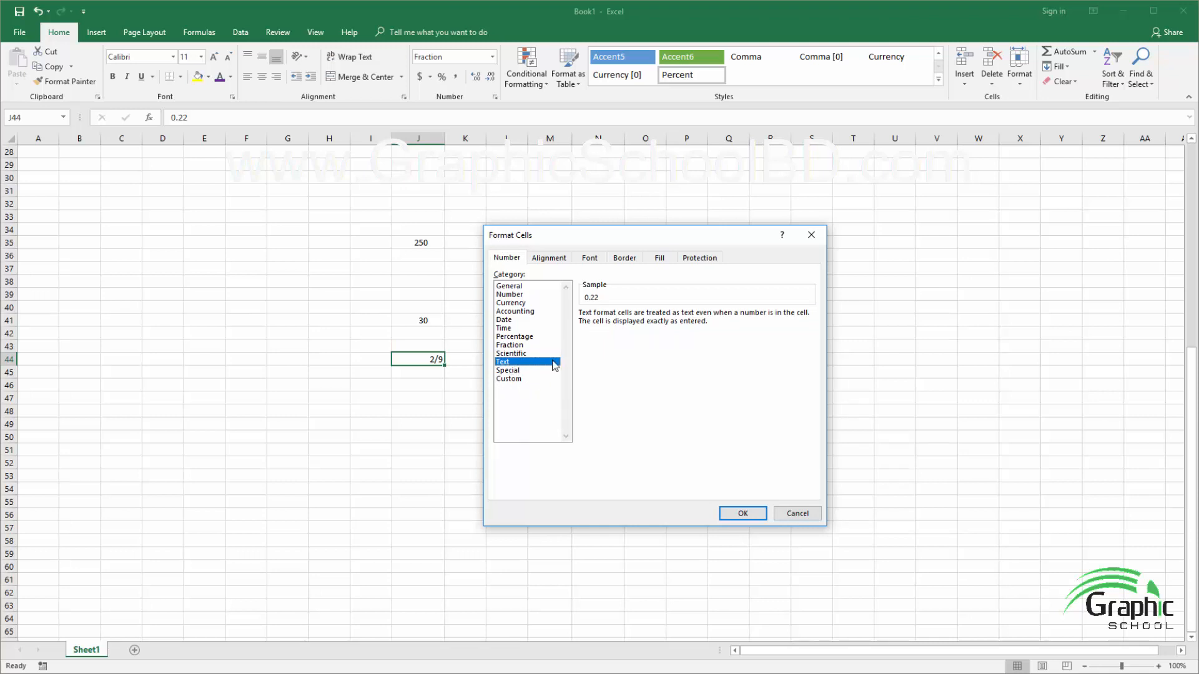
pyautogui.click(797, 513)
pyautogui.click(659, 322)
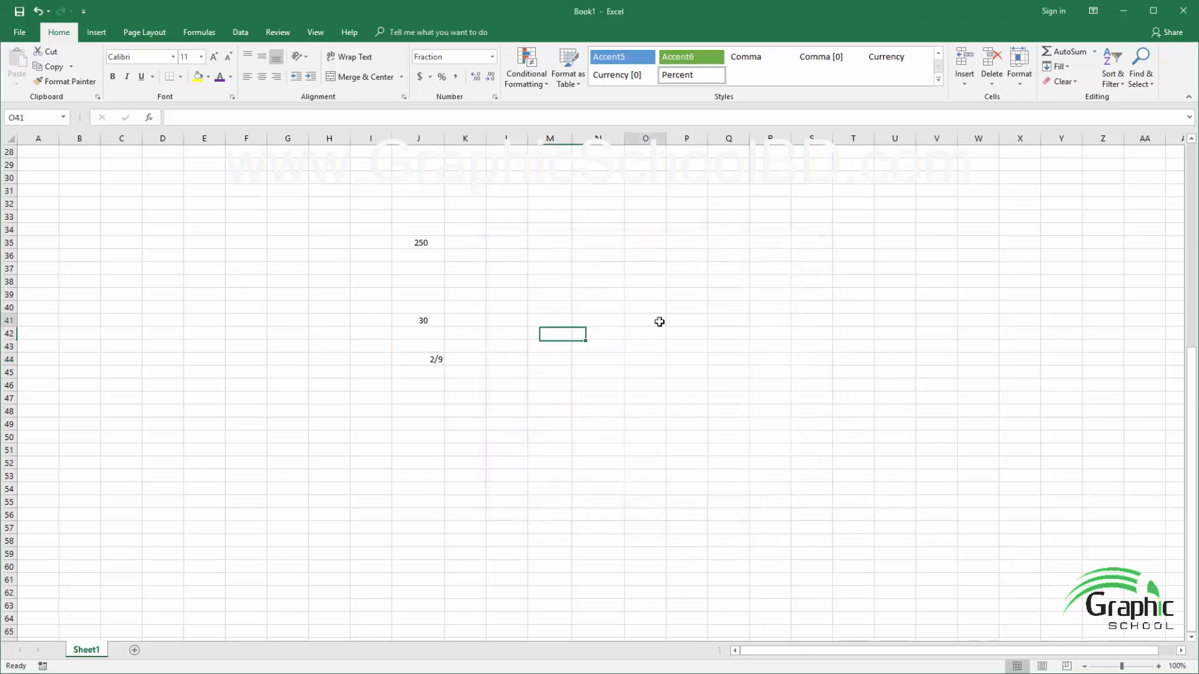
# Step: Enter 0000 in cell O35 and 017555 in cell O36, both in General format
pyautogui.click(643, 243)
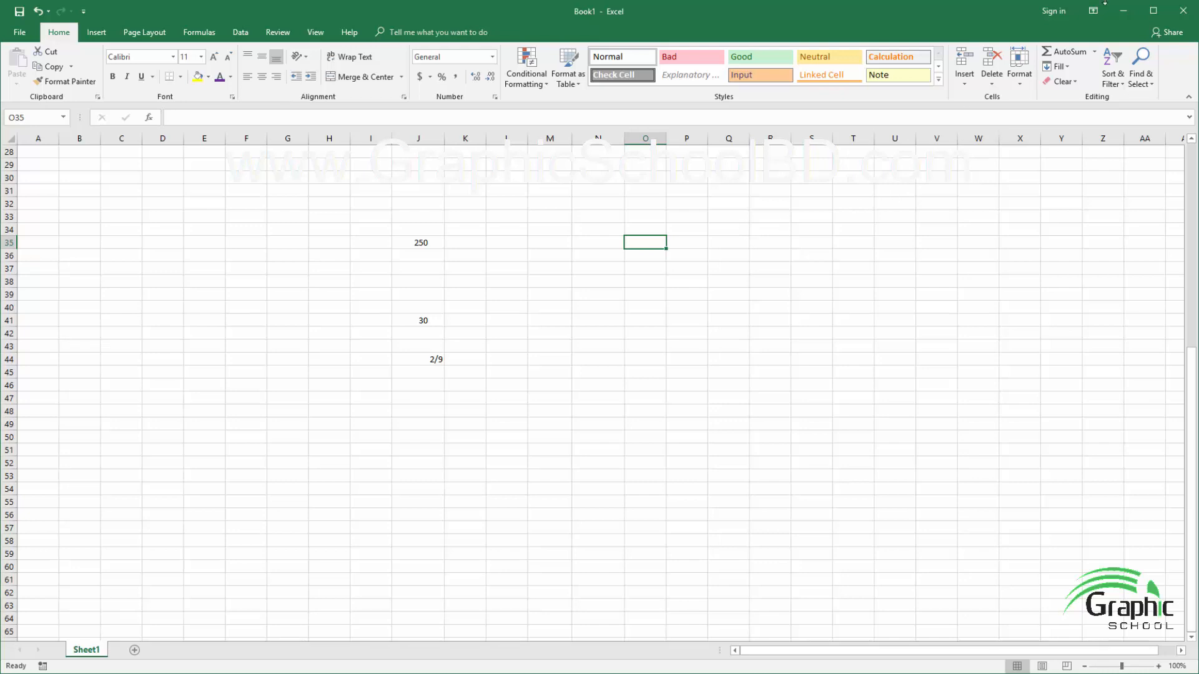
pyautogui.write('0000')
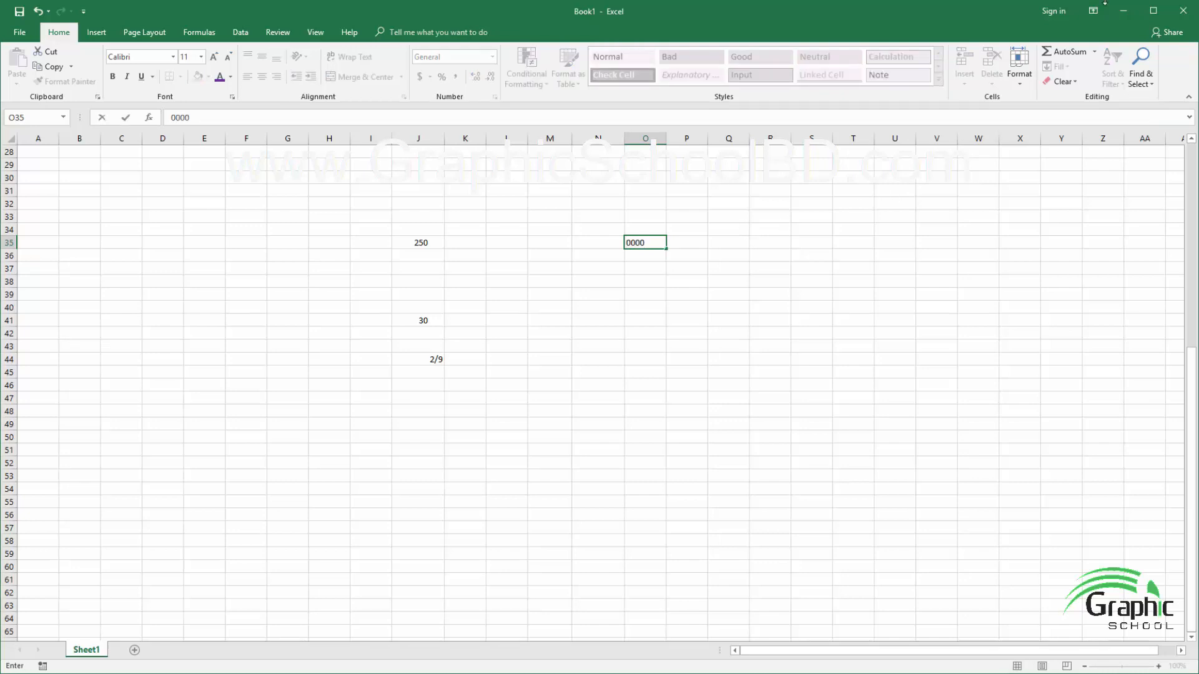
pyautogui.press('Return')
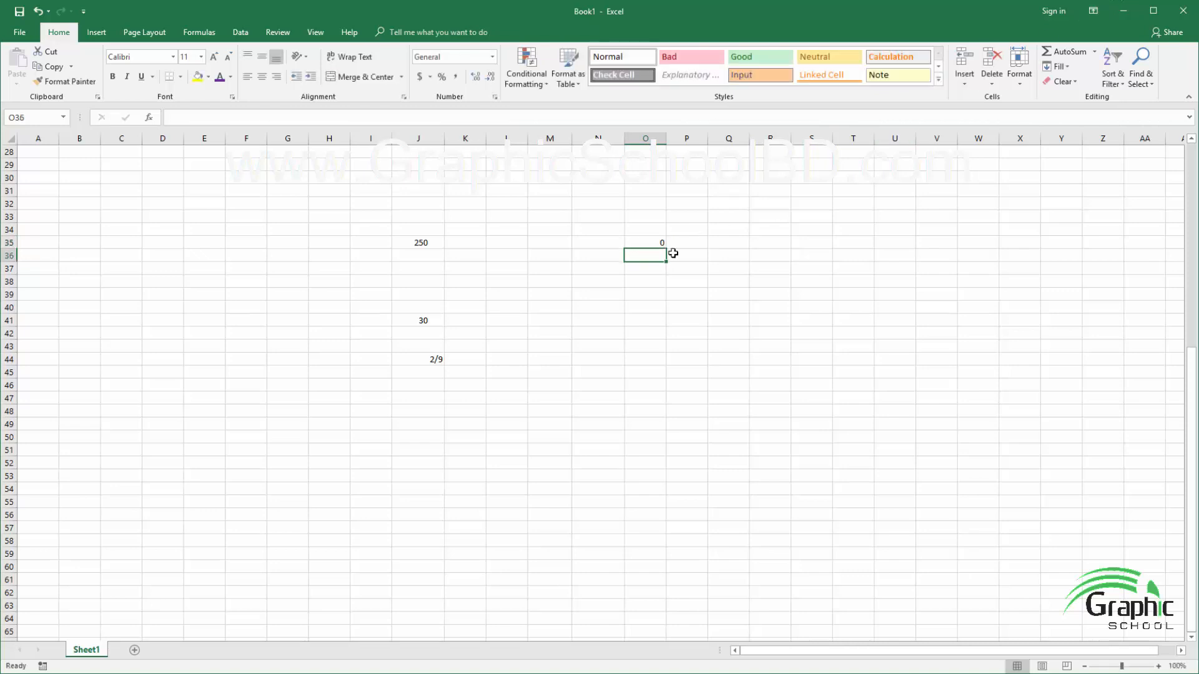
pyautogui.click(643, 244)
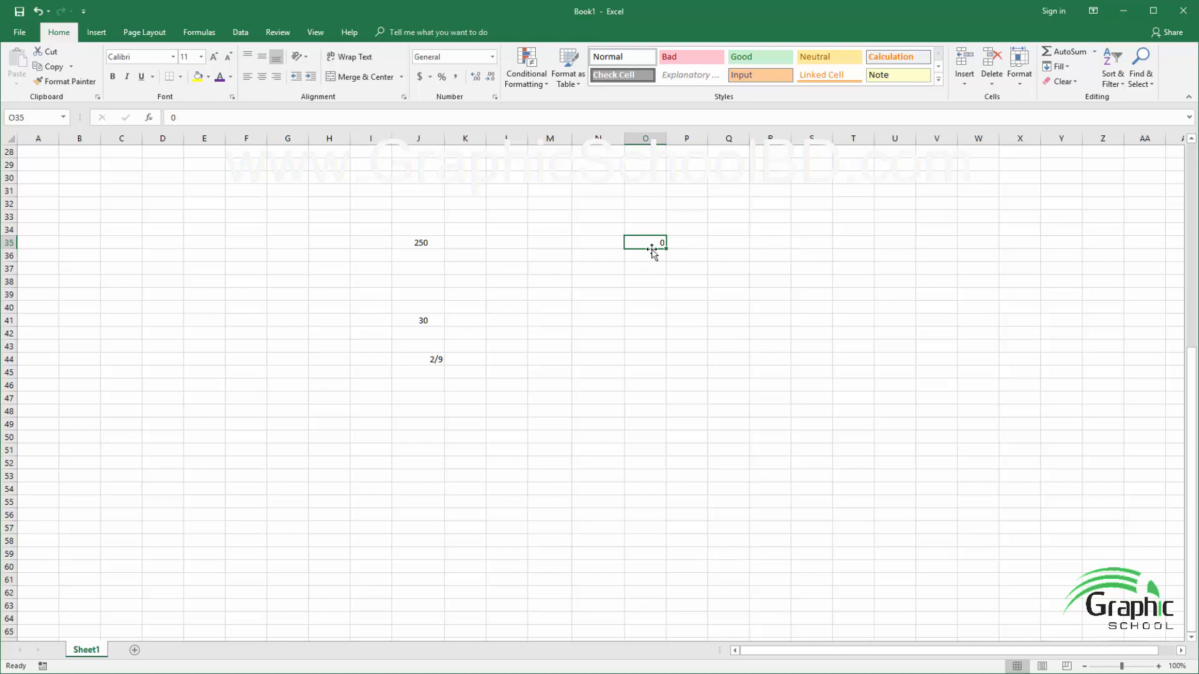
pyautogui.click(643, 256)
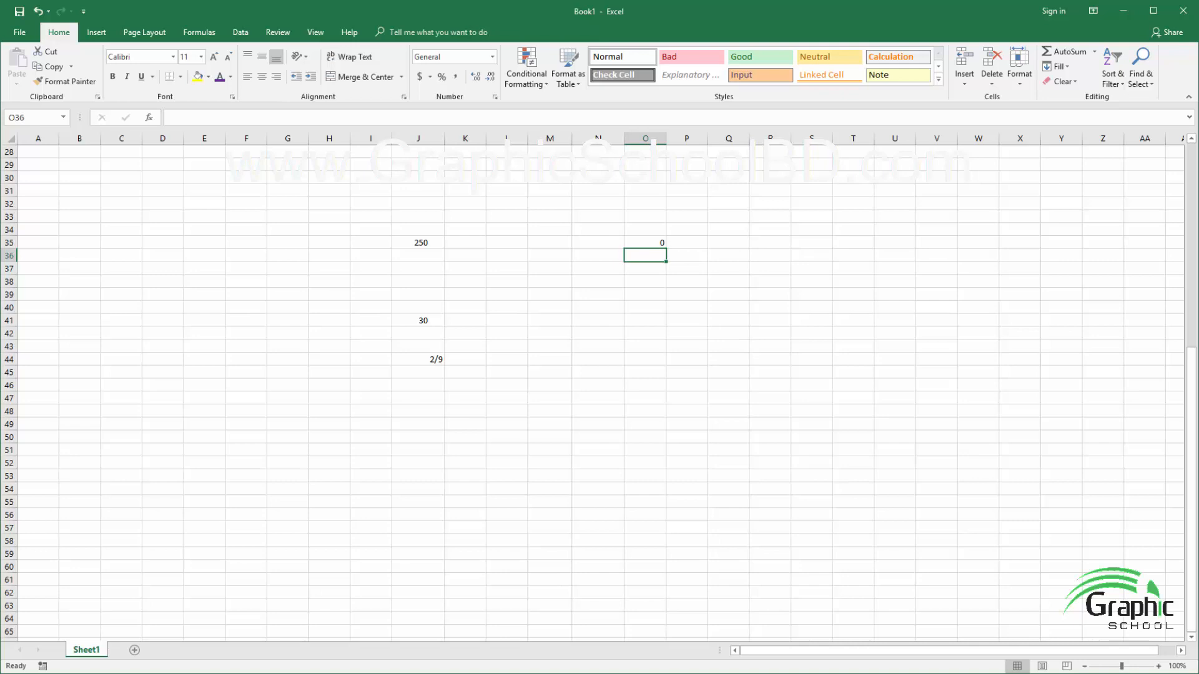
pyautogui.write('017555')
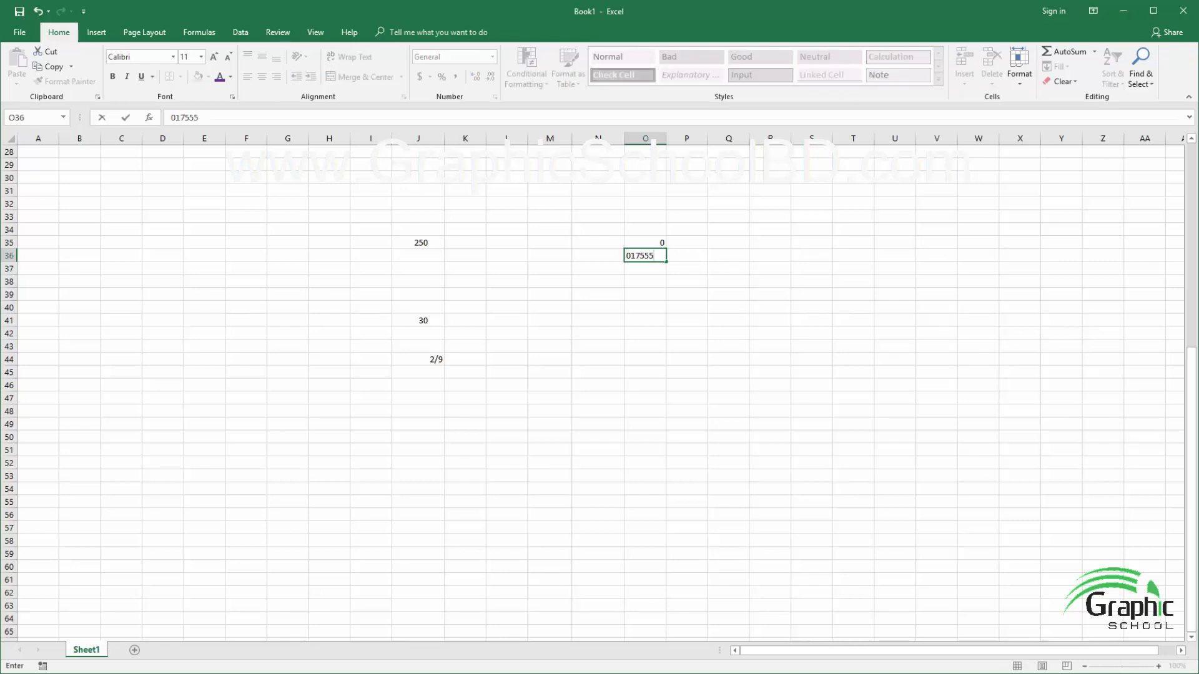
pyautogui.press('Return')
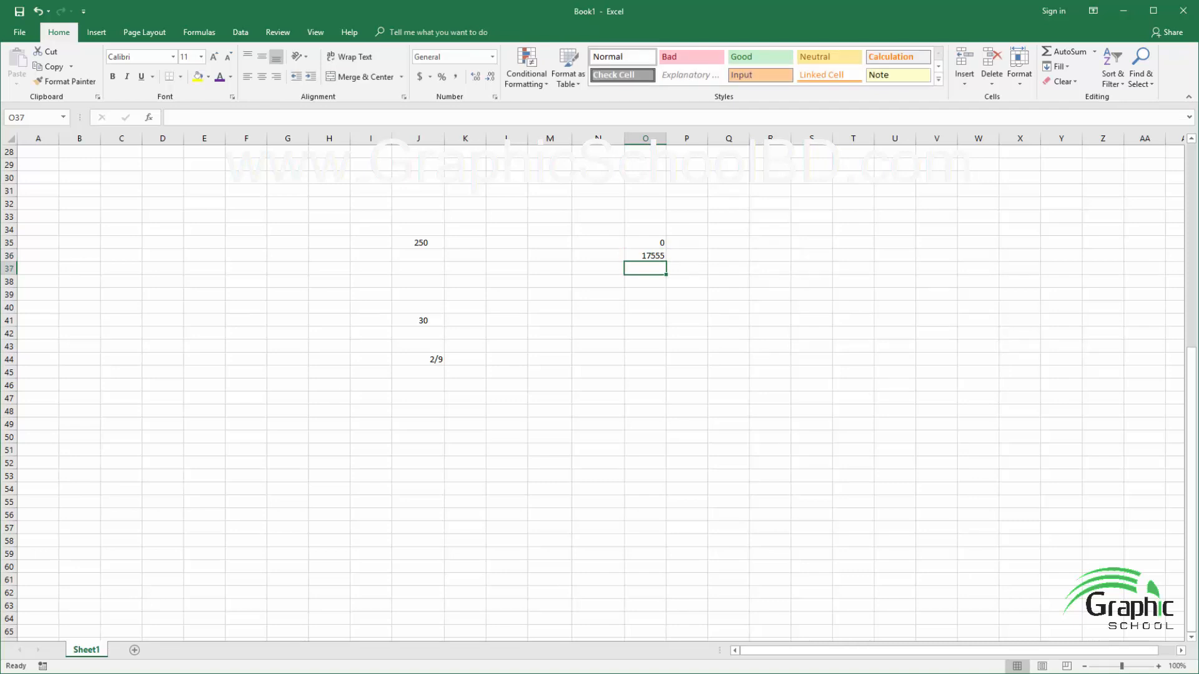
# Step: Apply the Text number format to the whole of column N through the Format Cells dialog
pyautogui.click(591, 254)
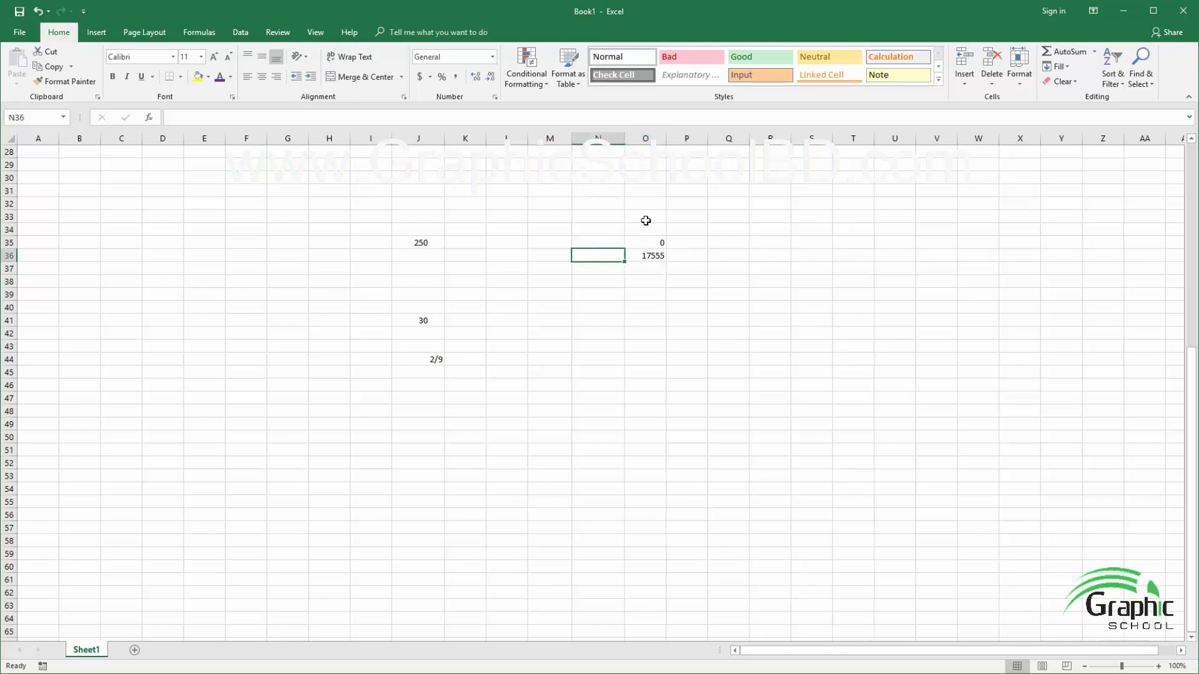
pyautogui.click(599, 140)
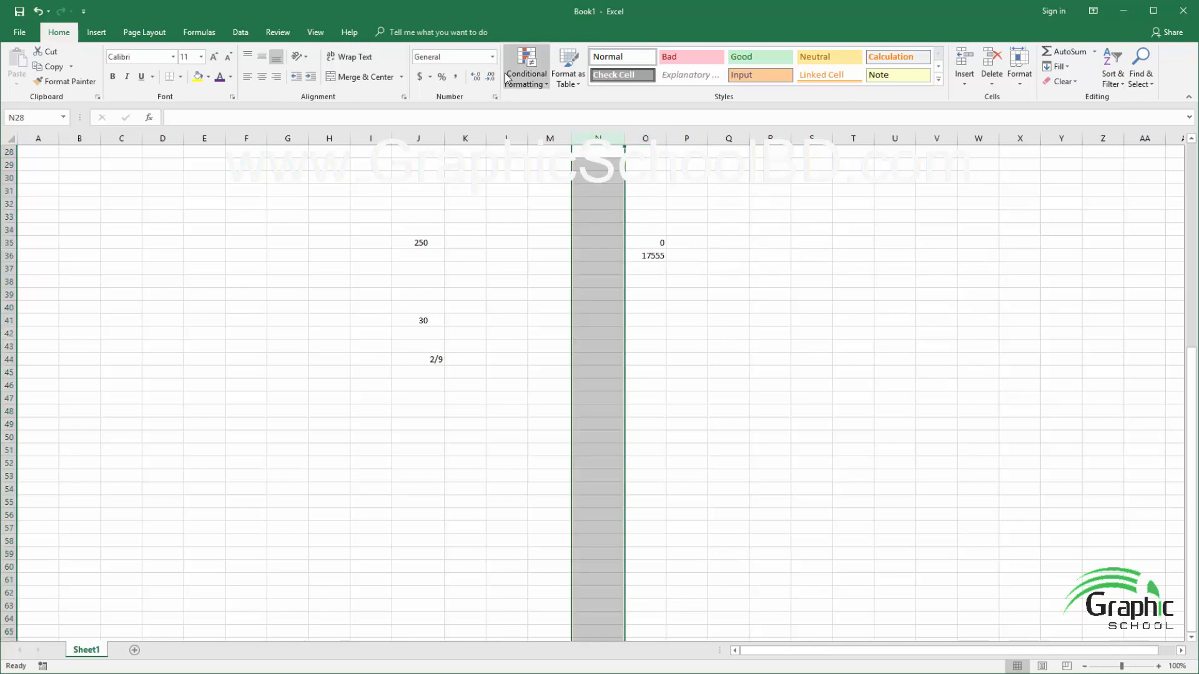
pyautogui.click(491, 57)
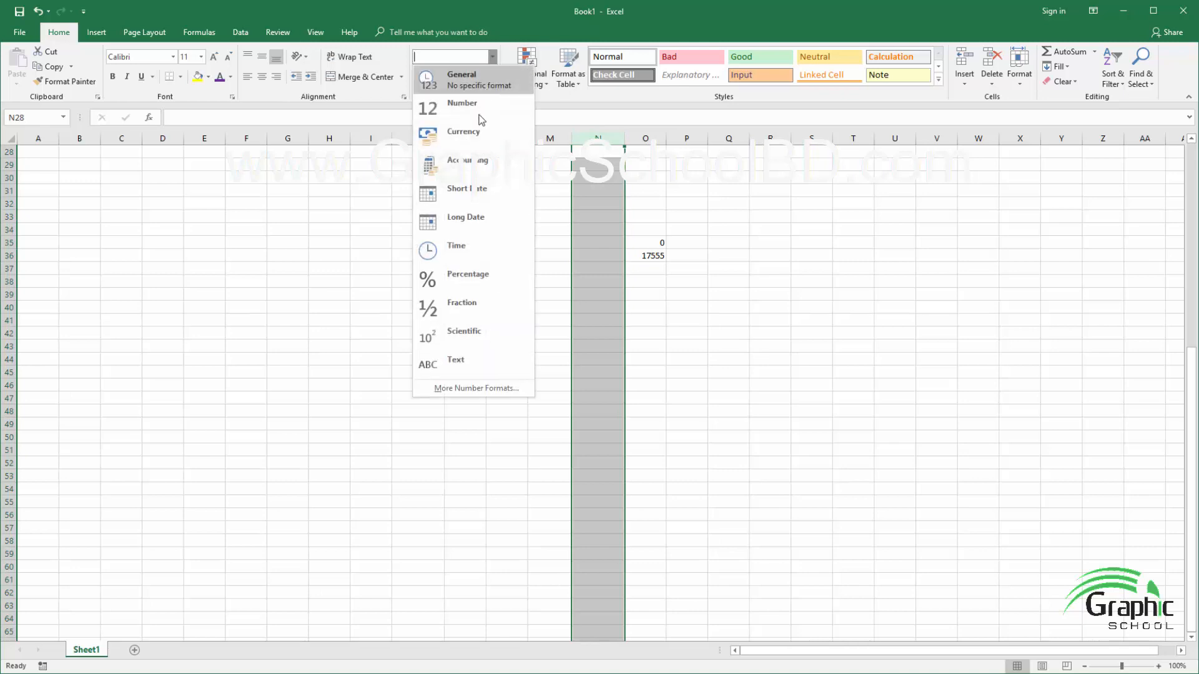
pyautogui.click(472, 391)
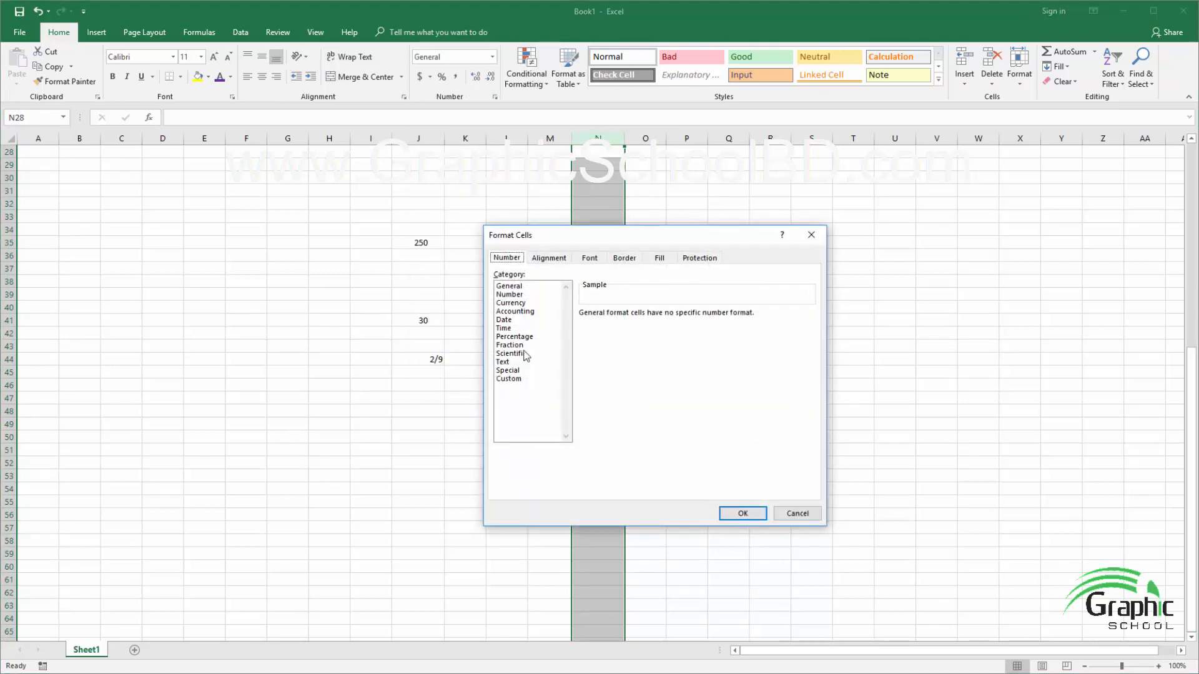
pyautogui.click(522, 370)
pyautogui.click(526, 362)
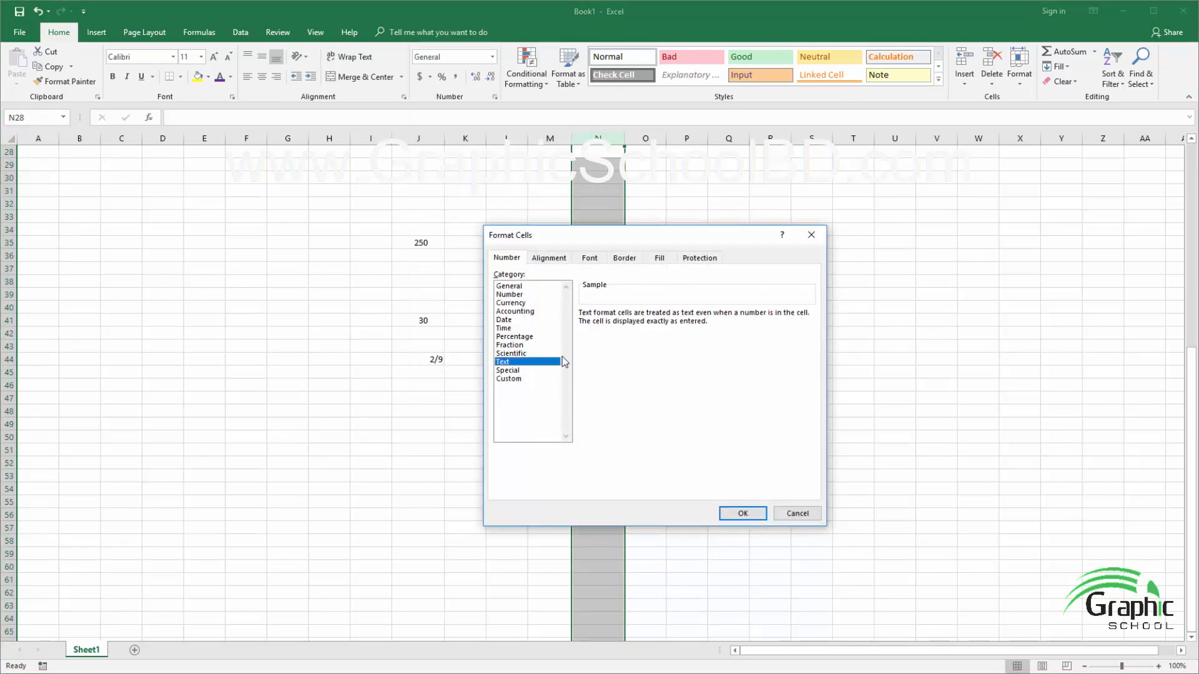
pyautogui.click(743, 513)
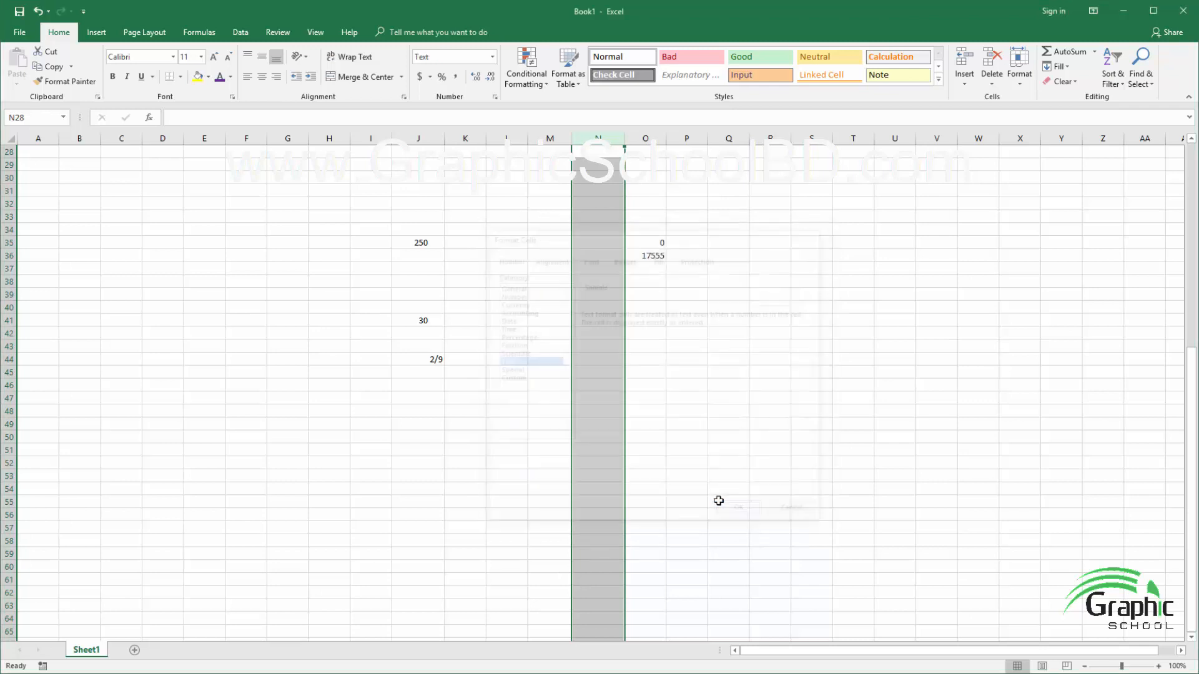
pyautogui.click(687, 463)
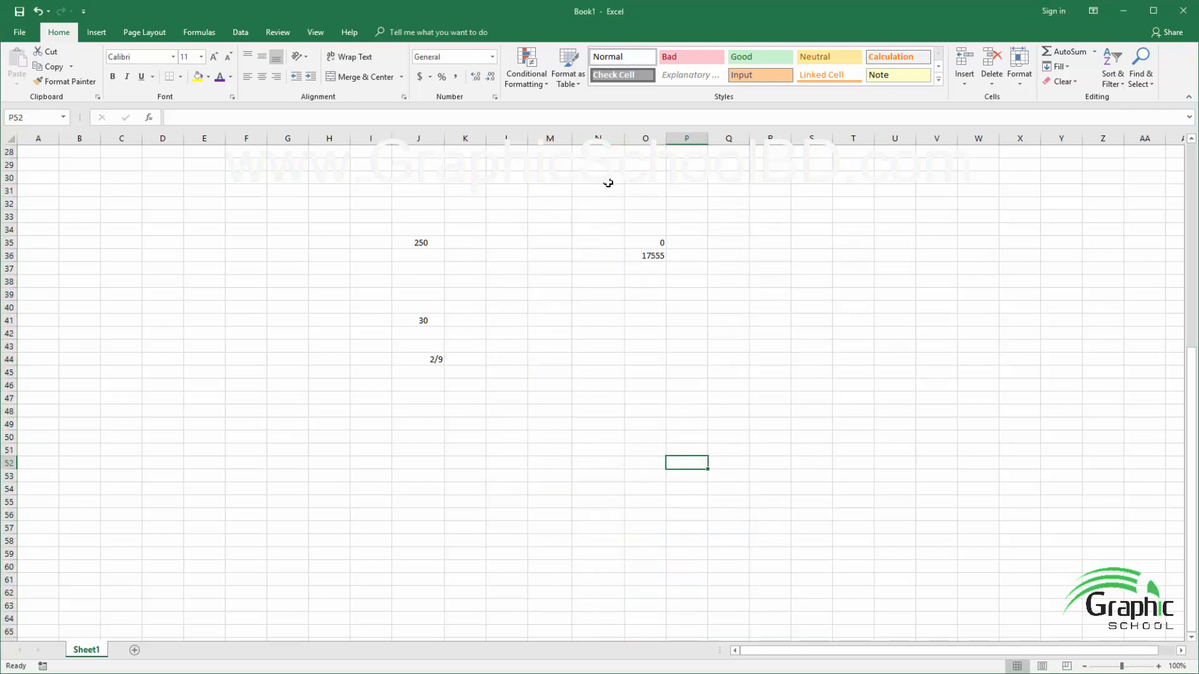
# Step: Enter 017551, 00000 and 0000 in the text-formatted cells N32, N33 and N34
pyautogui.click(592, 200)
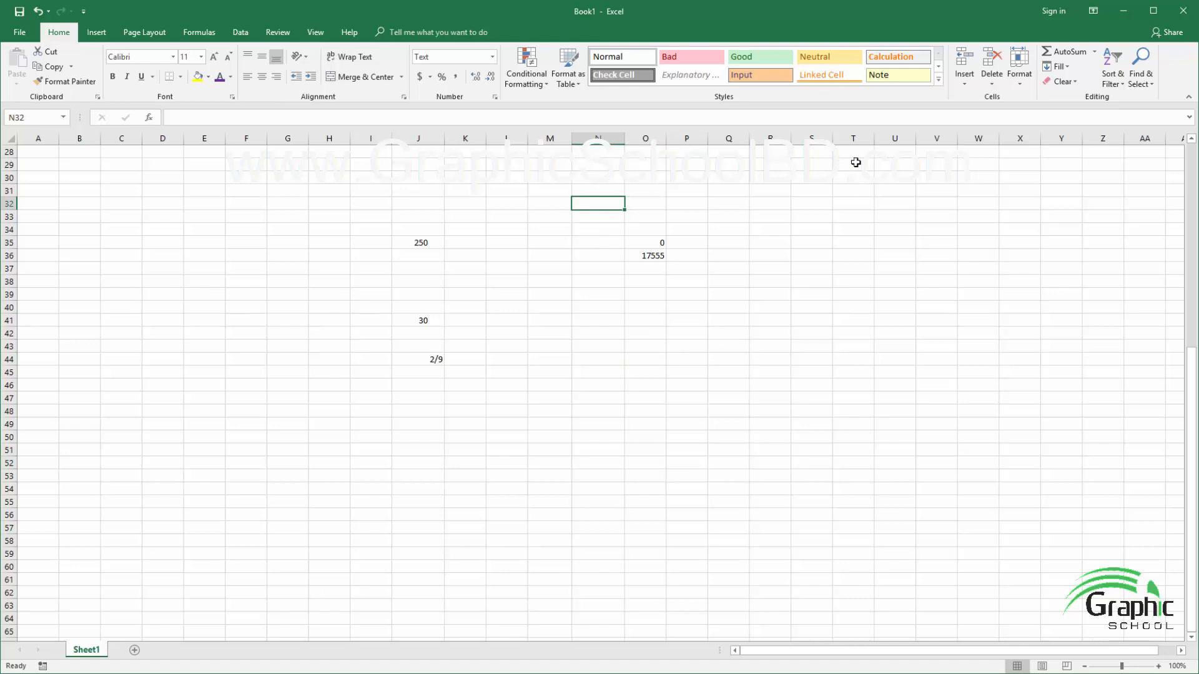
pyautogui.write('017')
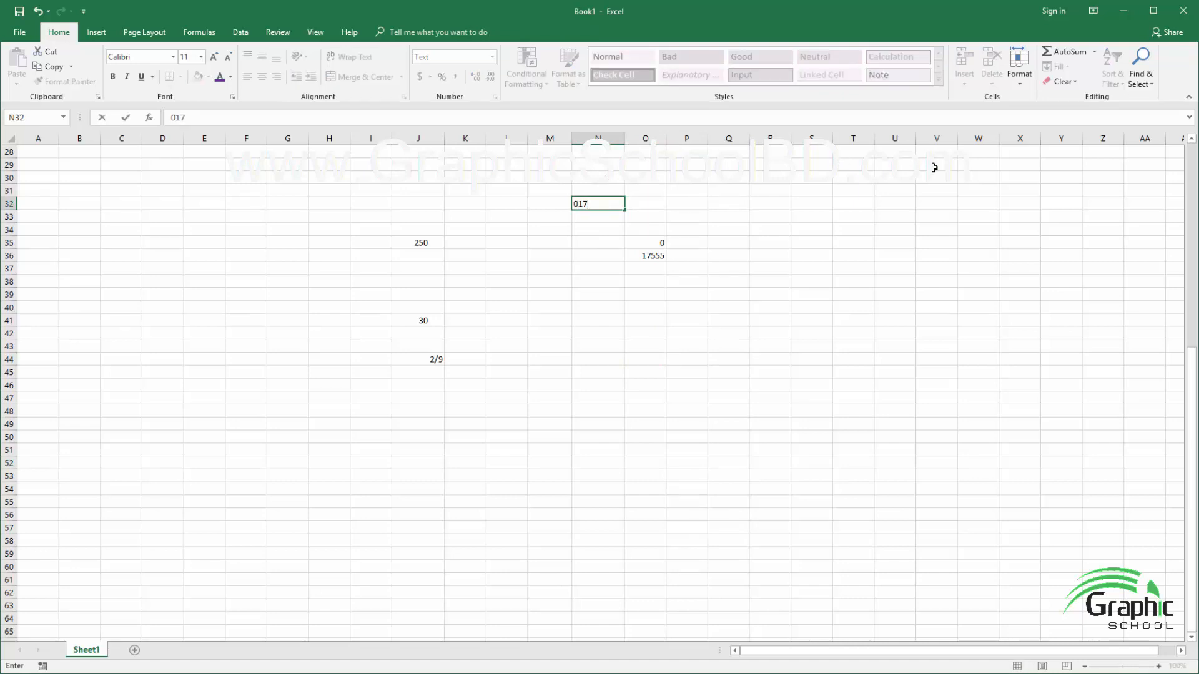
pyautogui.write('551')
pyautogui.press('Return')
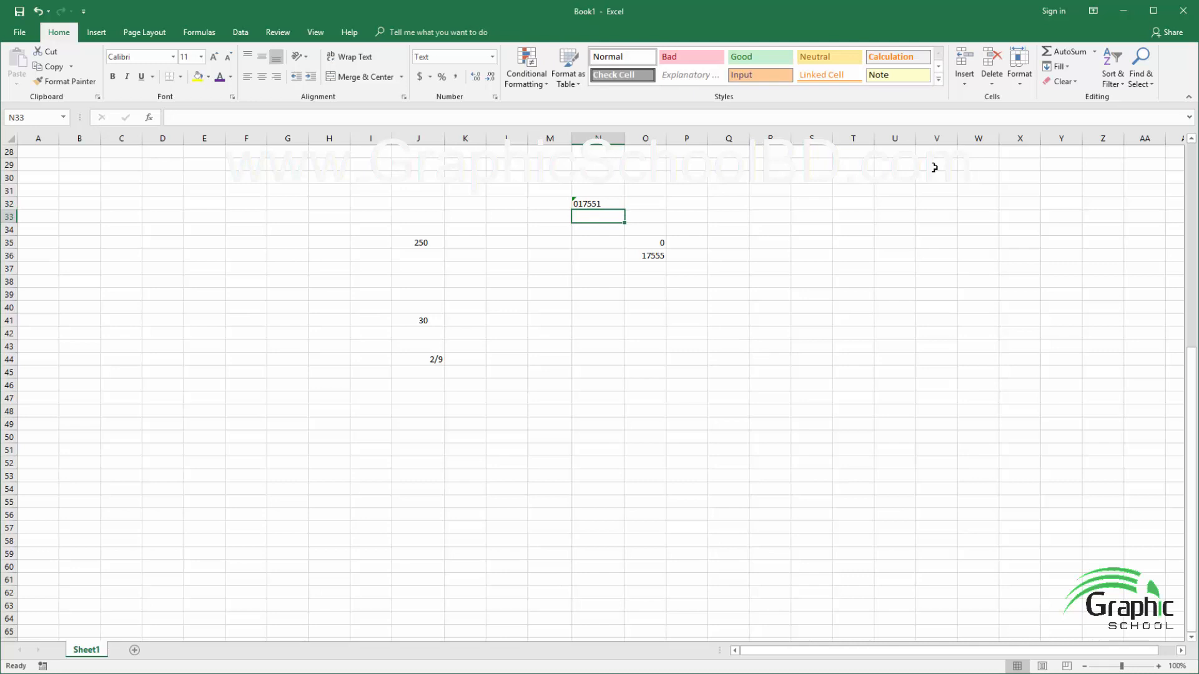
pyautogui.write('00000')
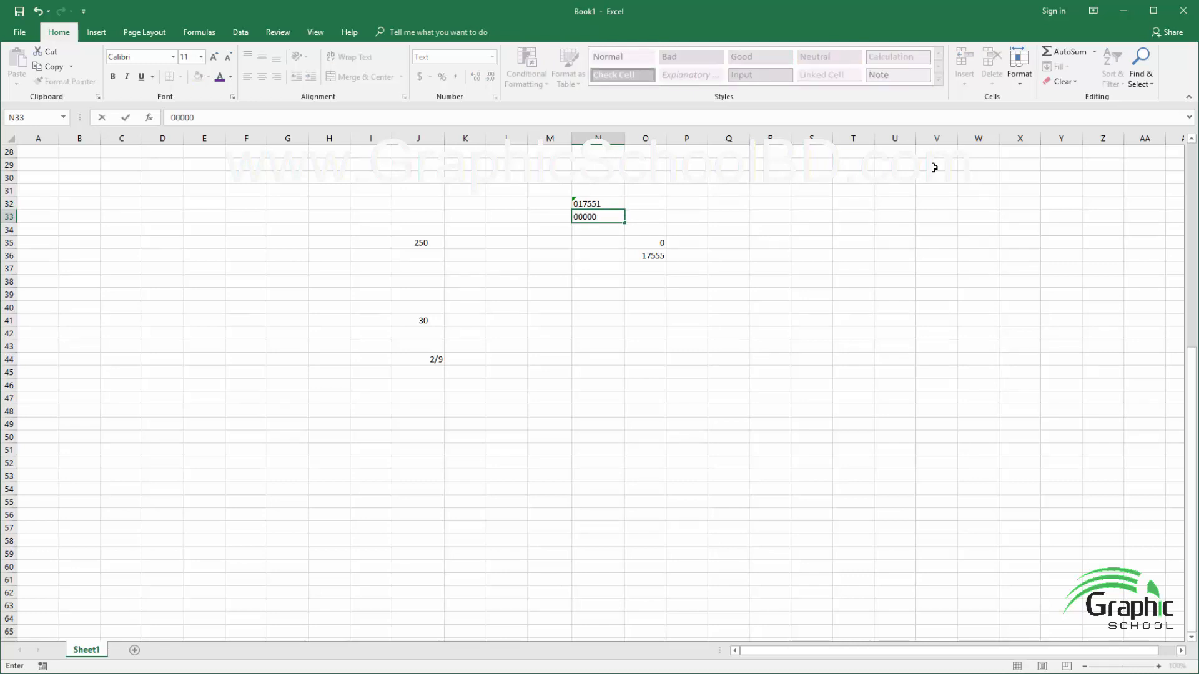
pyautogui.press('Return')
pyautogui.write('0000')
pyautogui.press('Return')
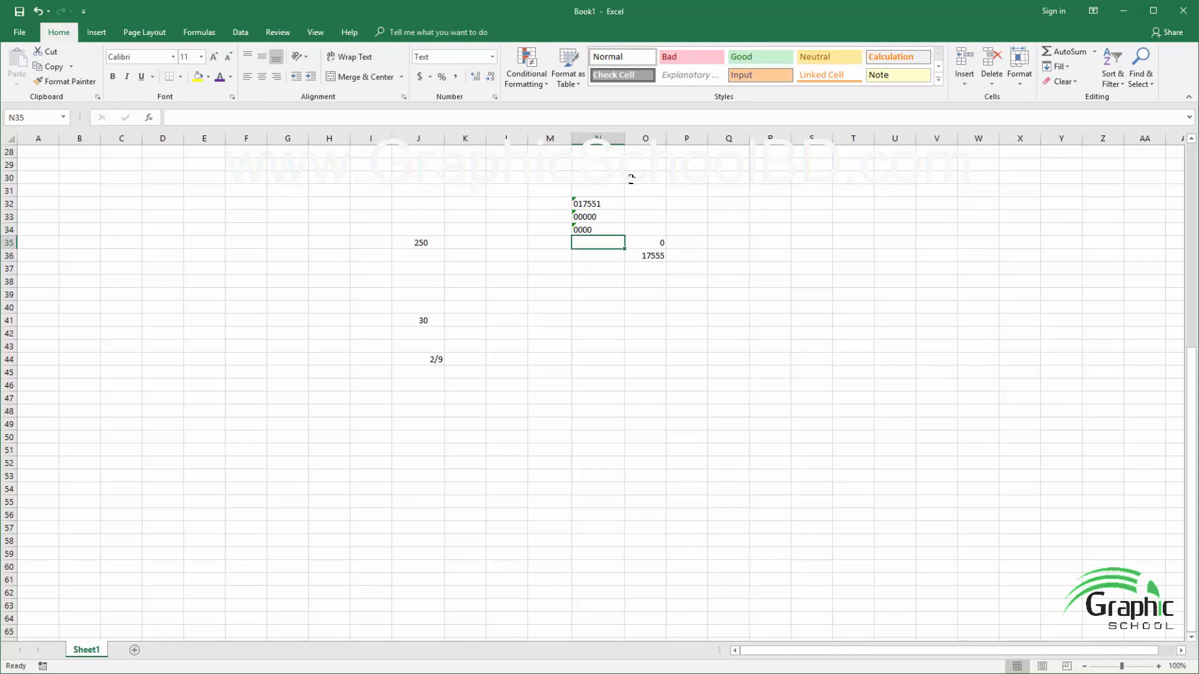
pyautogui.click(493, 58)
pyautogui.click(578, 341)
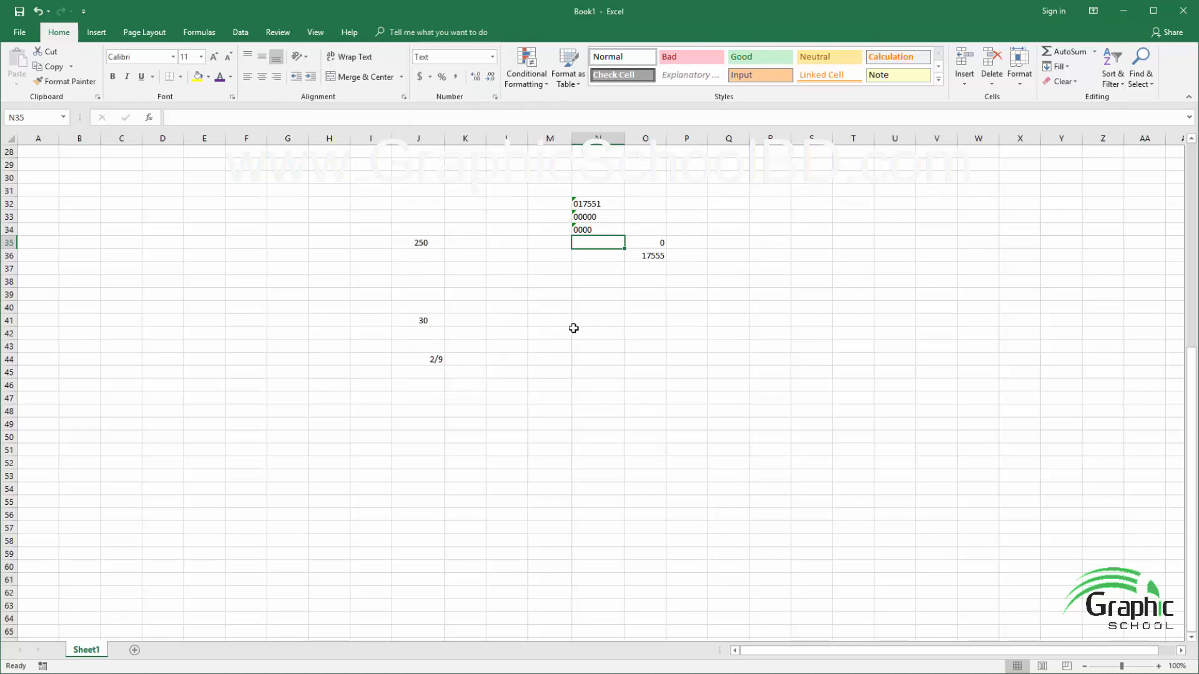